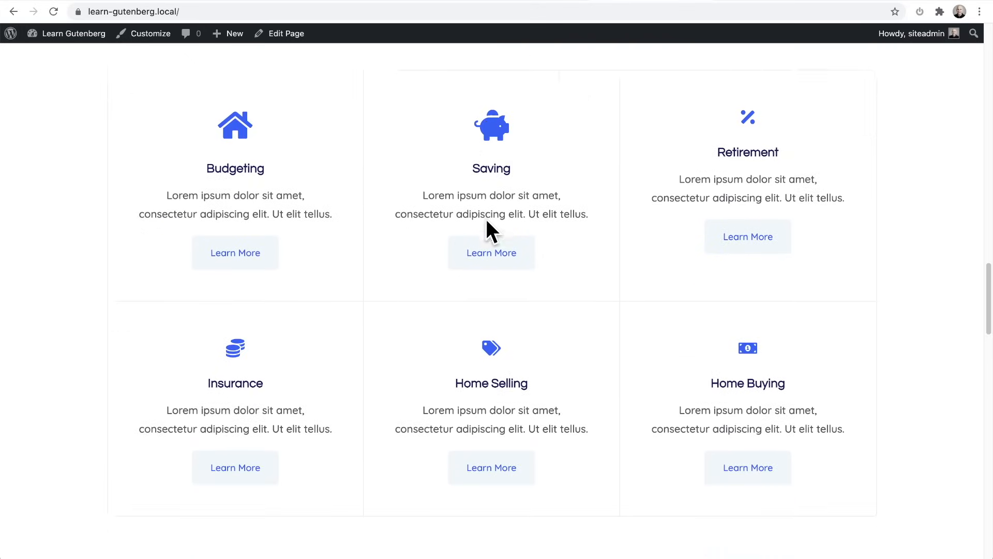
Review the services, My Specialities and testimonials sections of the learn-gutenberg.local homepage
{"action": "scroll", "coordinate": [487, 219], "scroll_direction": "down", "scroll_amount": 9}
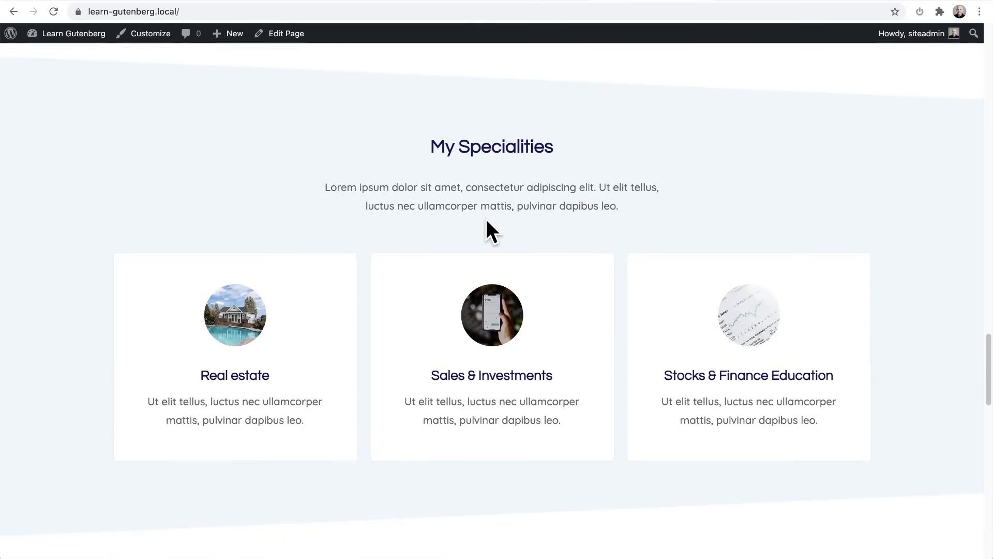
{"action": "scroll", "coordinate": [486, 220], "scroll_direction": "down", "scroll_amount": 10}
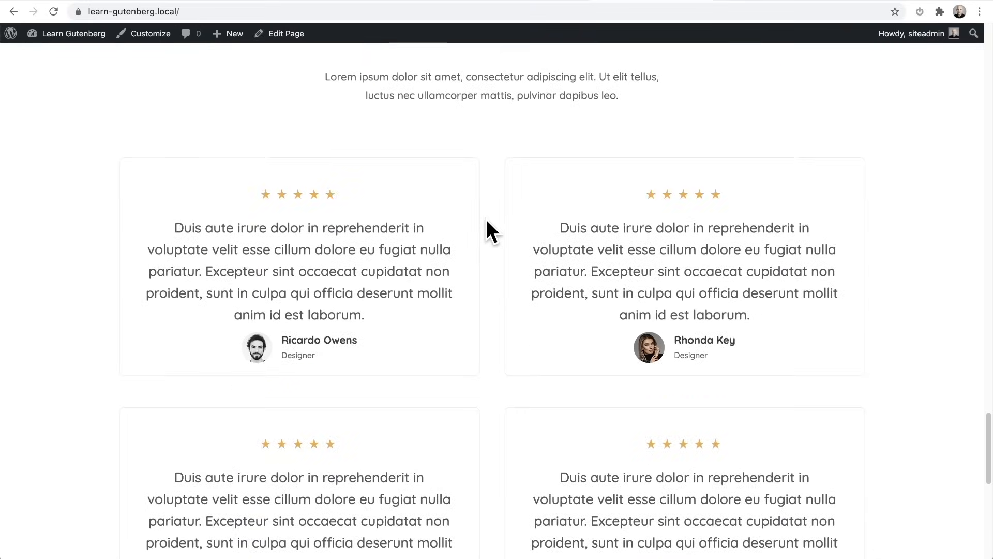
{"action": "scroll", "coordinate": [486, 220], "scroll_direction": "down", "scroll_amount": 3}
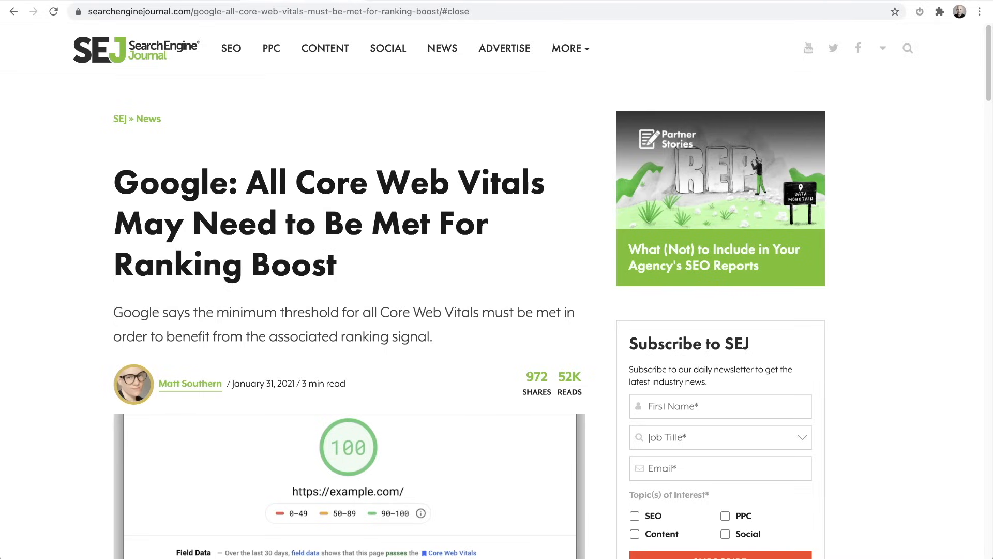
Bring up the Web Vitals article on web.dev and read through it
{"action": "key", "text": "ctrl+Tab"}
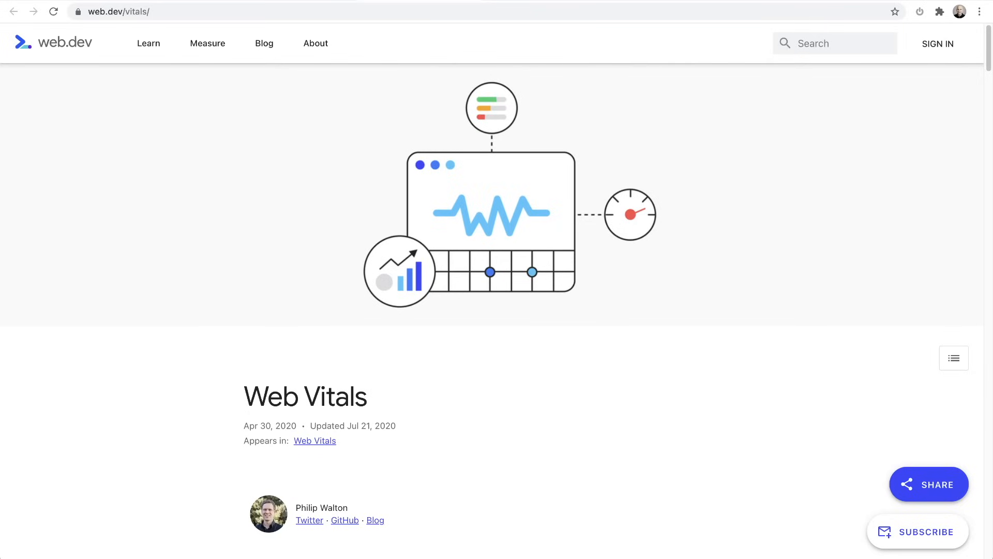
{"action": "scroll", "coordinate": [491, 311], "scroll_direction": "down", "scroll_amount": 10}
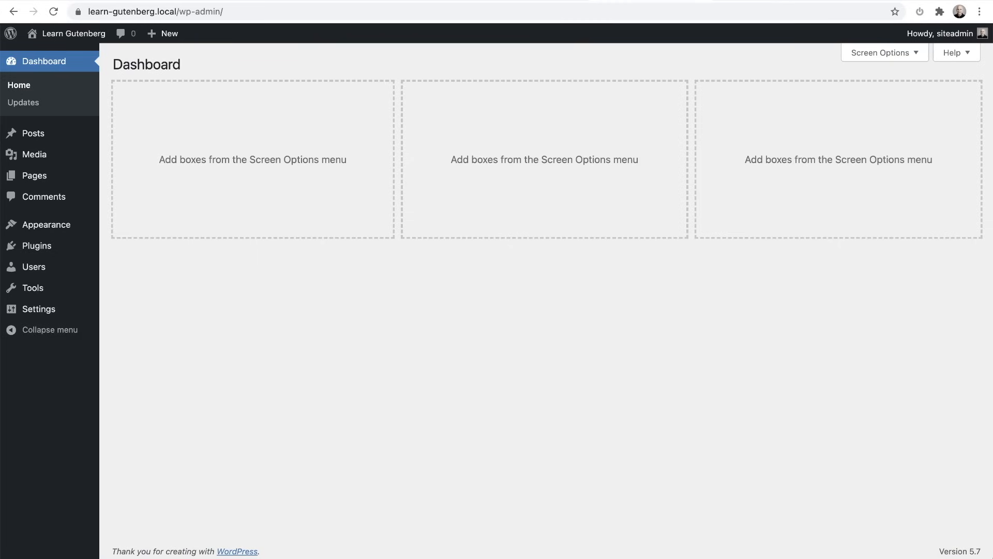
Load wpcrafter.com/namehero and examine the WPCrafter exclusive discount and the web hosting plans
{"action": "left_click", "coordinate": [712, 1]}
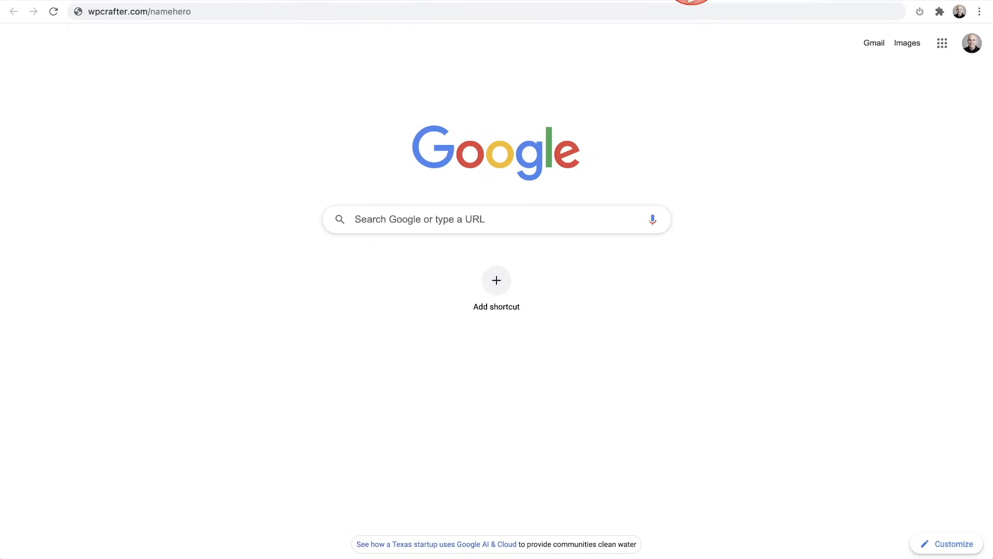
{"action": "left_click", "coordinate": [222, 15]}
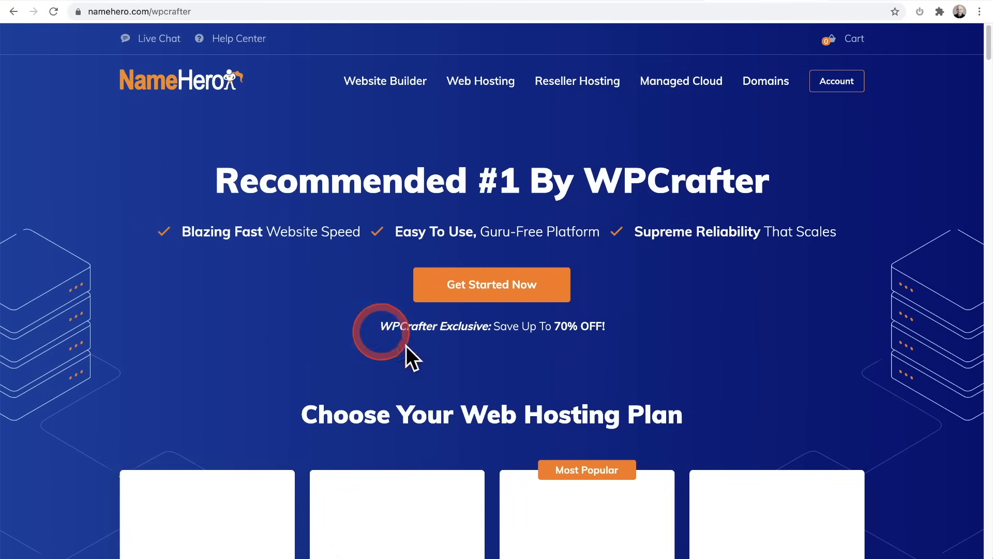
{"action": "left_click_drag", "start_coordinate": [600, 331], "coordinate": [364, 325]}
{"action": "scroll", "coordinate": [324, 309], "scroll_direction": "down", "scroll_amount": 8}
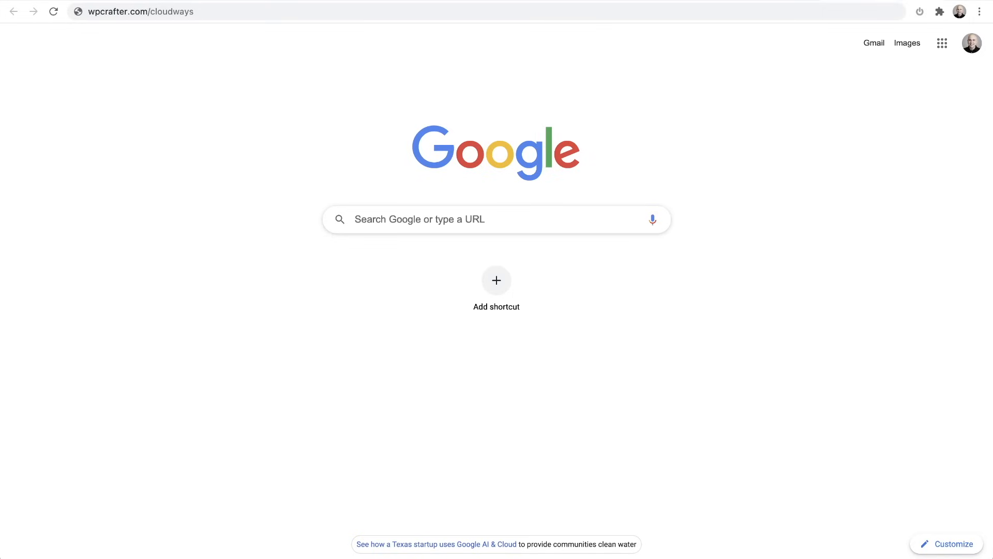
Load wpcrafter.com/cloudways and examine the managed hosting plans on the Cloudways pricing page
{"action": "left_click", "coordinate": [203, 11]}
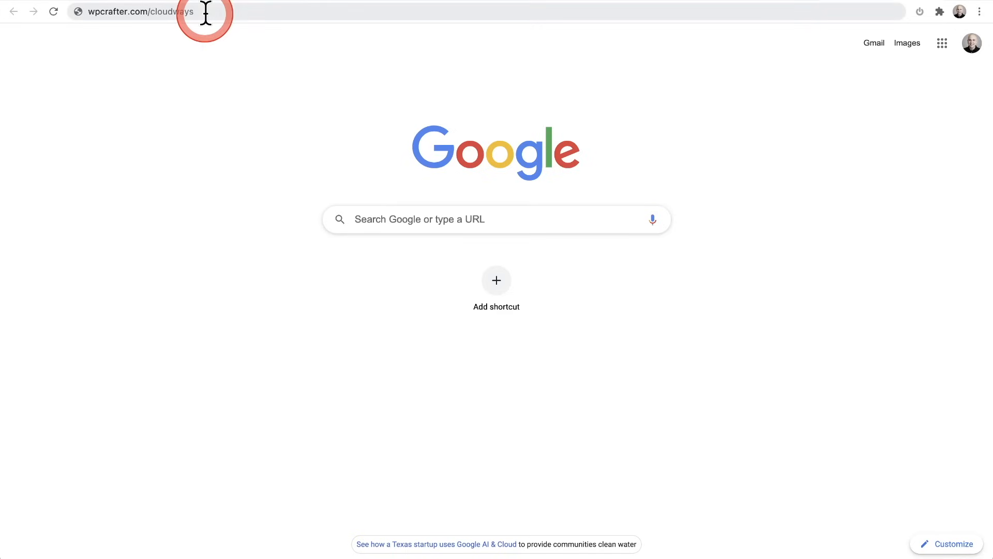
{"action": "left_click", "coordinate": [76, 103]}
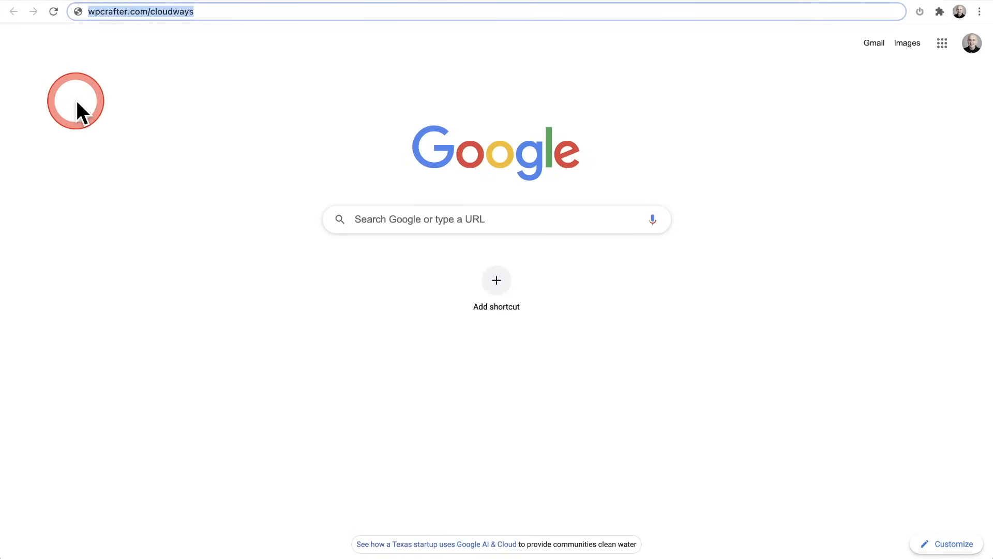
{"action": "key", "text": "Return"}
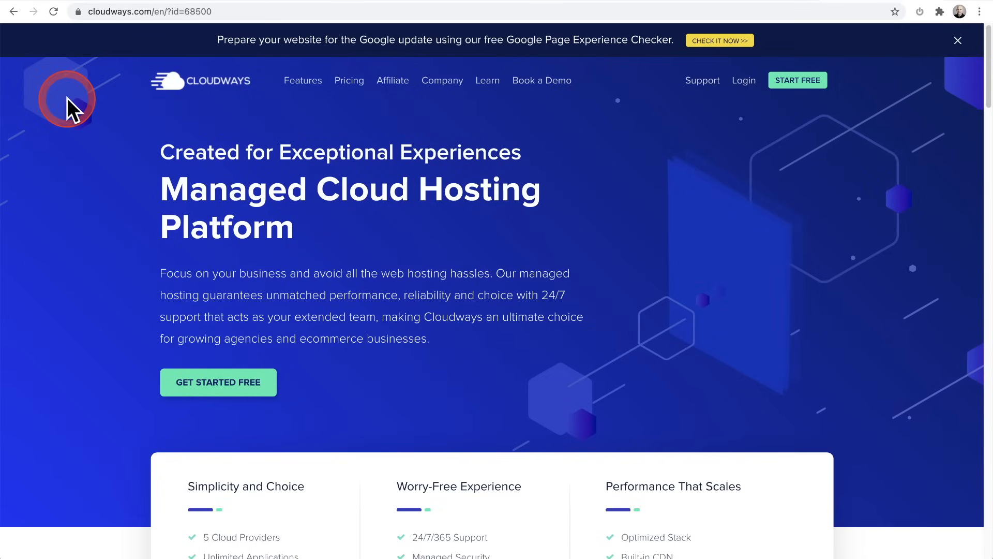
{"action": "left_click", "coordinate": [355, 94]}
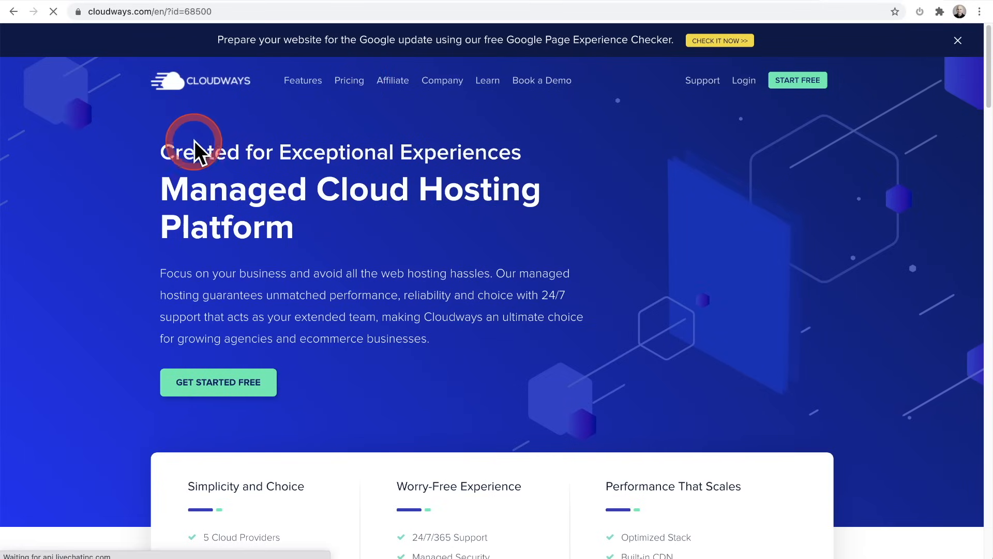
{"action": "scroll", "coordinate": [190, 141], "scroll_direction": "down", "scroll_amount": 8}
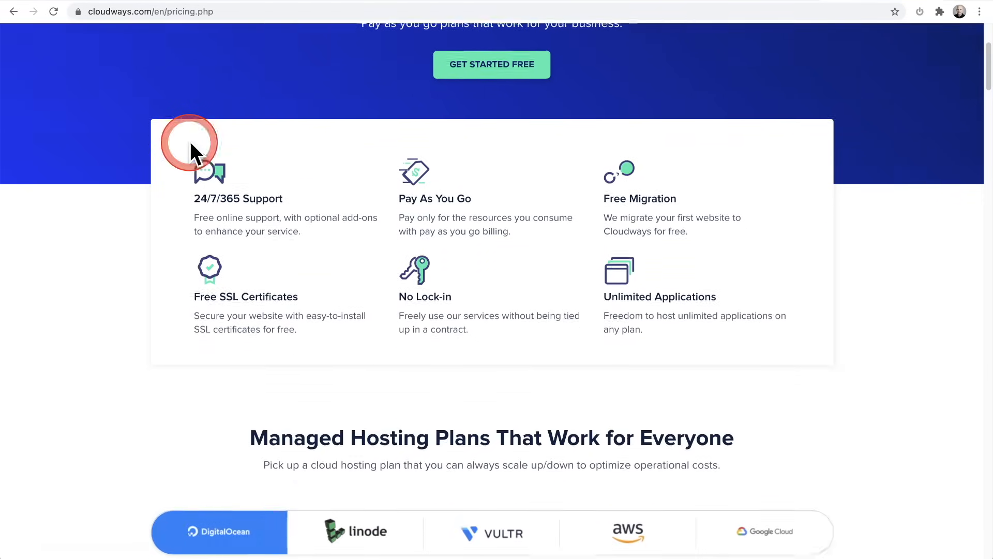
{"action": "scroll", "coordinate": [190, 148], "scroll_direction": "down", "scroll_amount": 1}
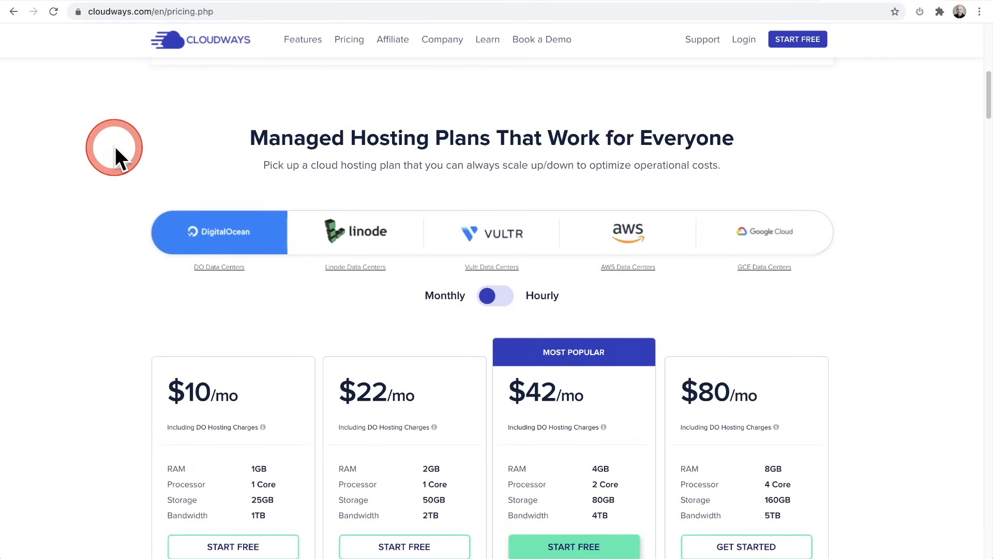
{"action": "scroll", "coordinate": [113, 147], "scroll_direction": "down", "scroll_amount": 2}
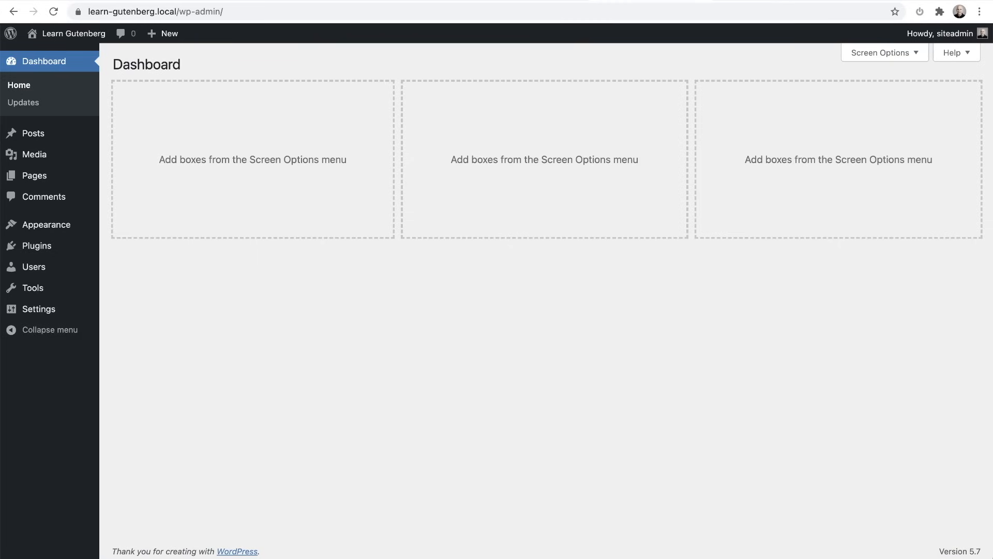
Find the Kadence Blocks plugin by searching for "kadence blocks" in the WordPress dashboard, and install and activate it
{"action": "mouse_move", "coordinate": [56, 248]}
{"action": "left_click", "coordinate": [127, 265]}
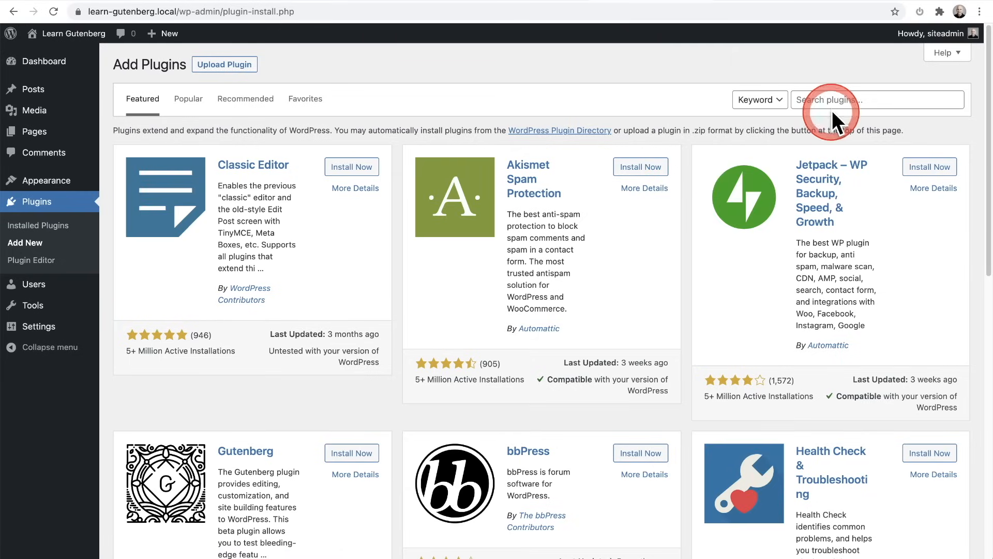
{"action": "left_click", "coordinate": [831, 100]}
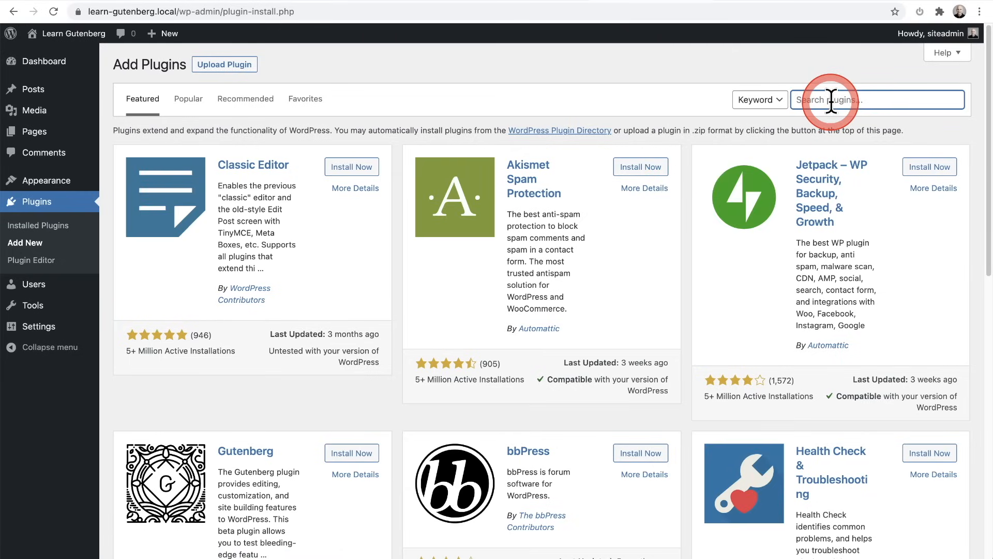
{"action": "type", "text": "kadence blocks"}
{"action": "left_click", "coordinate": [356, 170]}
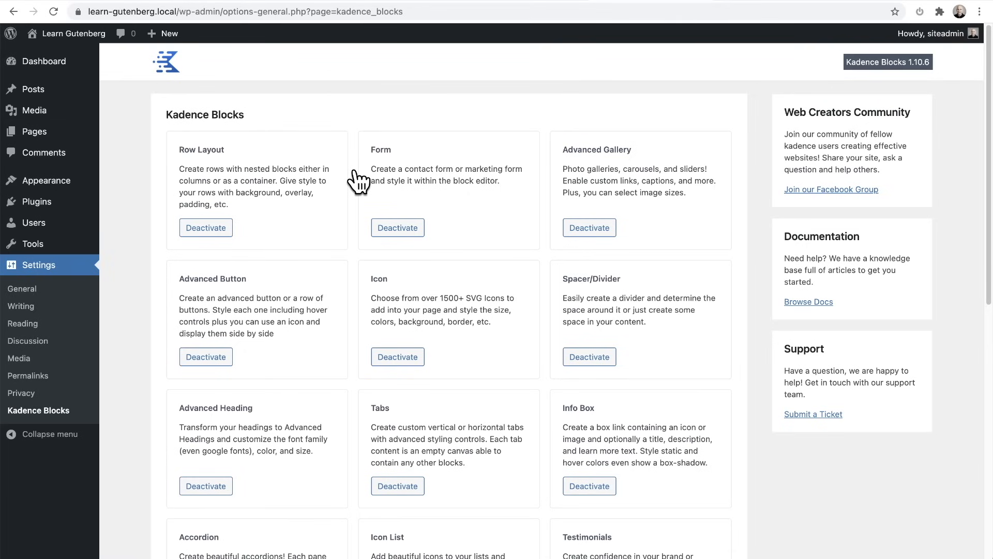
Review the available blocks and the editor max width settings on the Kadence Blocks settings page
{"action": "scroll", "coordinate": [355, 169], "scroll_direction": "down", "scroll_amount": 6}
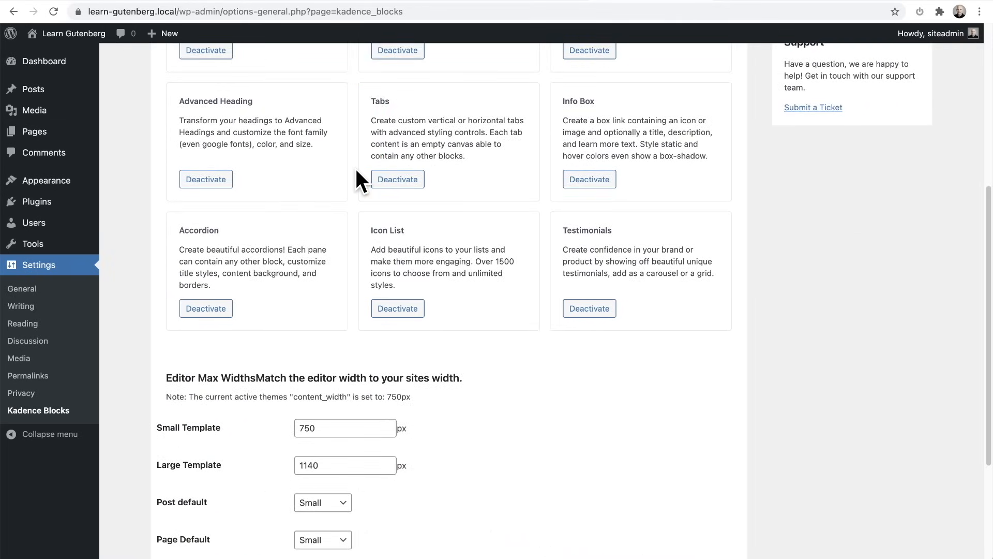
{"action": "scroll", "coordinate": [356, 168], "scroll_direction": "down", "scroll_amount": 4}
{"action": "scroll", "coordinate": [355, 169], "scroll_direction": "up", "scroll_amount": 10}
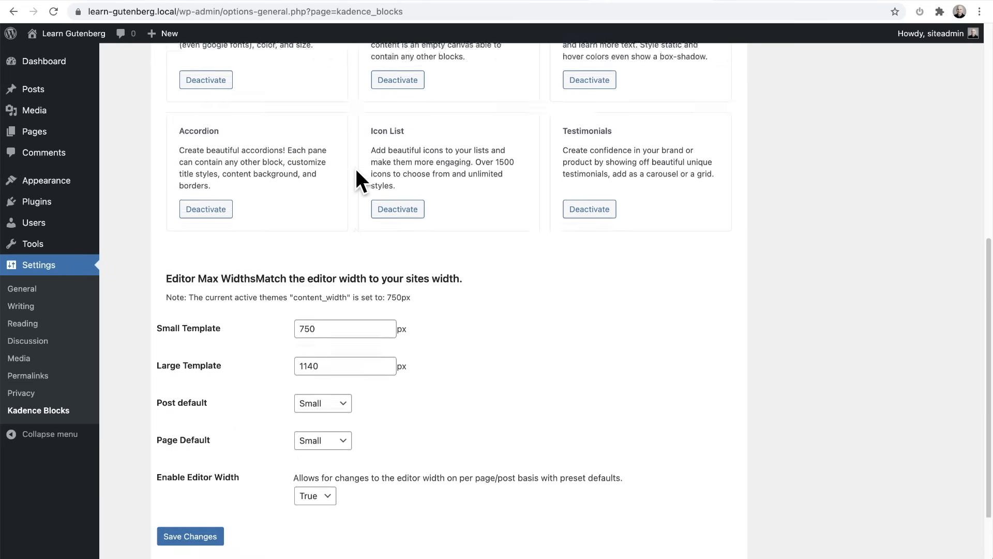
{"action": "left_click", "coordinate": [356, 169]}
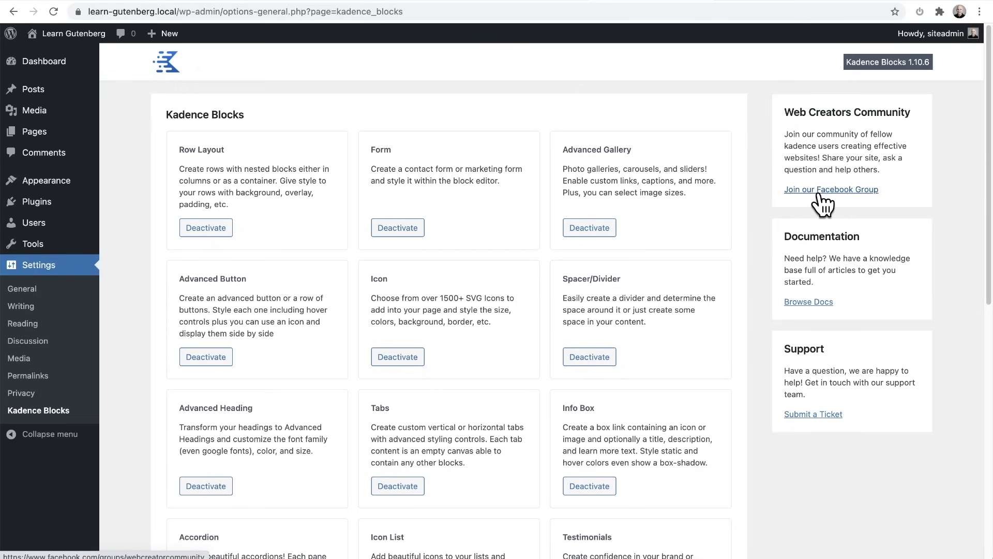
Find the Kadence theme by searching for "kadence" among the new themes, and install and activate it
{"action": "mouse_move", "coordinate": [26, 184]}
{"action": "left_click", "coordinate": [111, 184]}
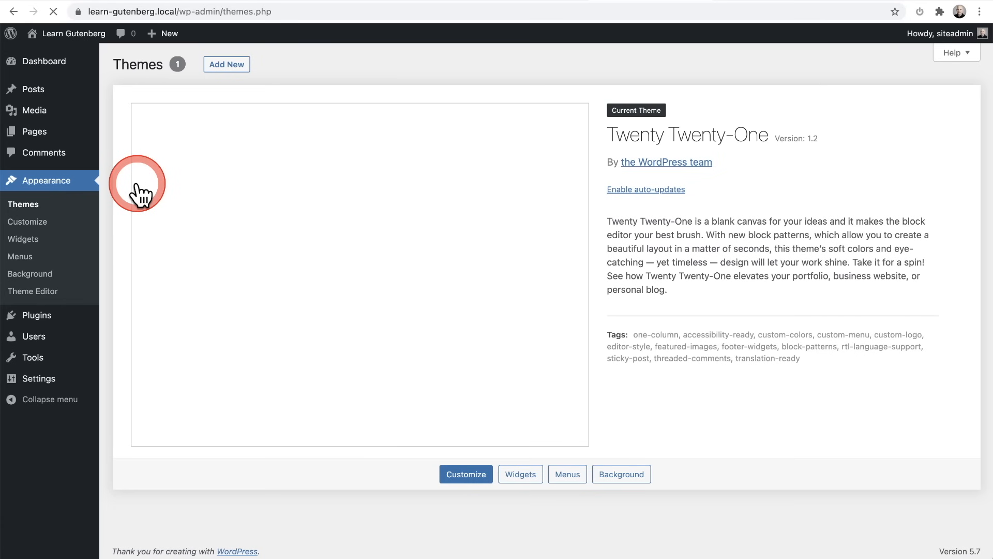
{"action": "left_click", "coordinate": [228, 65]}
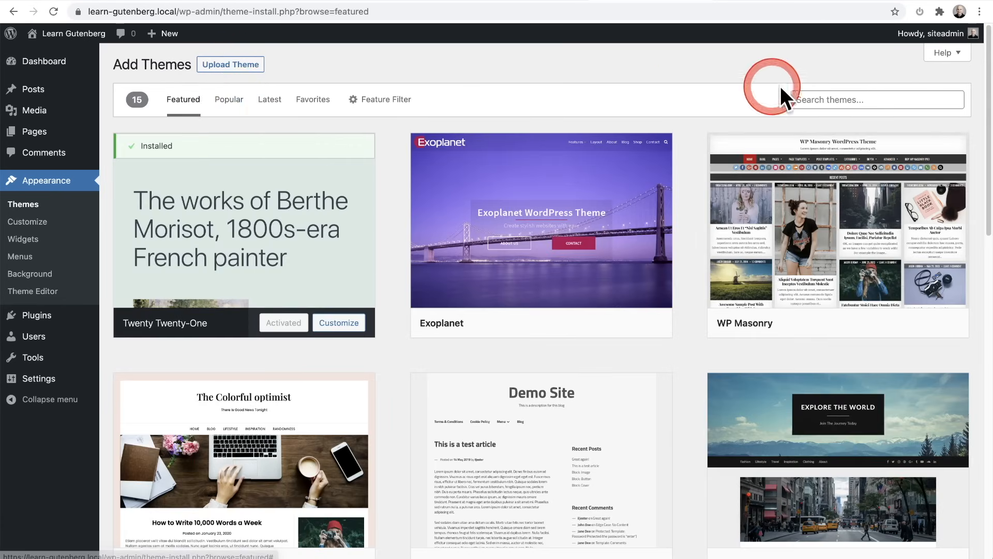
{"action": "left_click", "coordinate": [828, 99]}
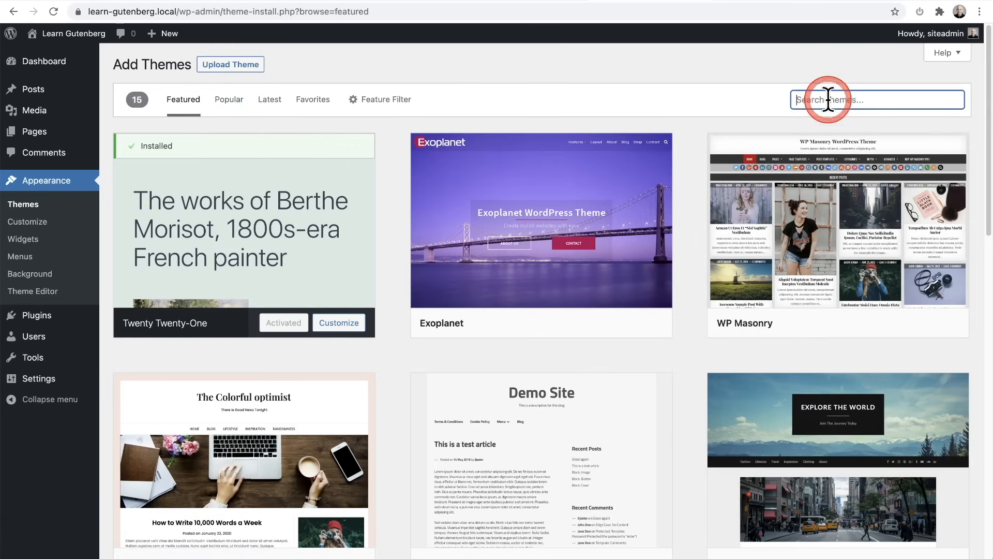
{"action": "type", "text": "kadence"}
{"action": "mouse_move", "coordinate": [248, 195]}
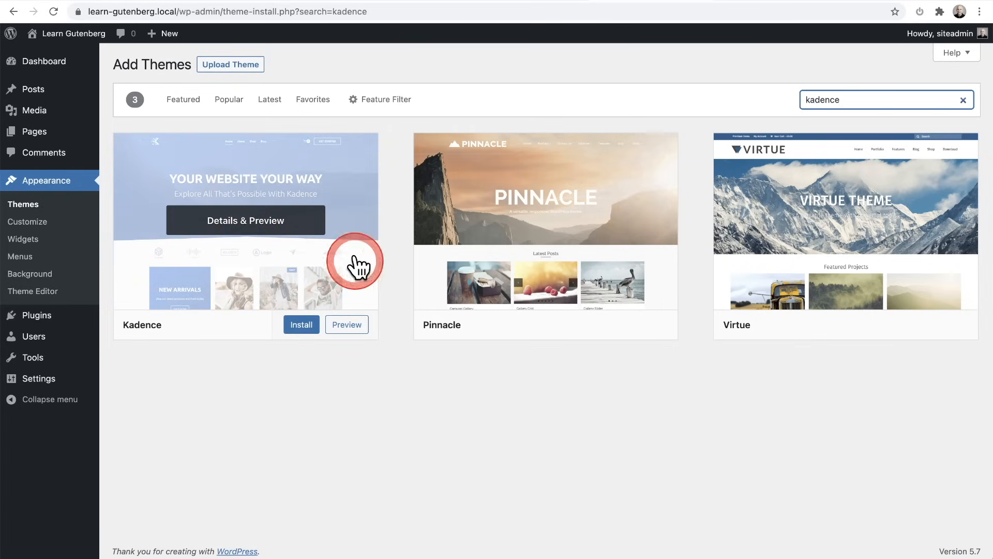
{"action": "left_click", "coordinate": [292, 334]}
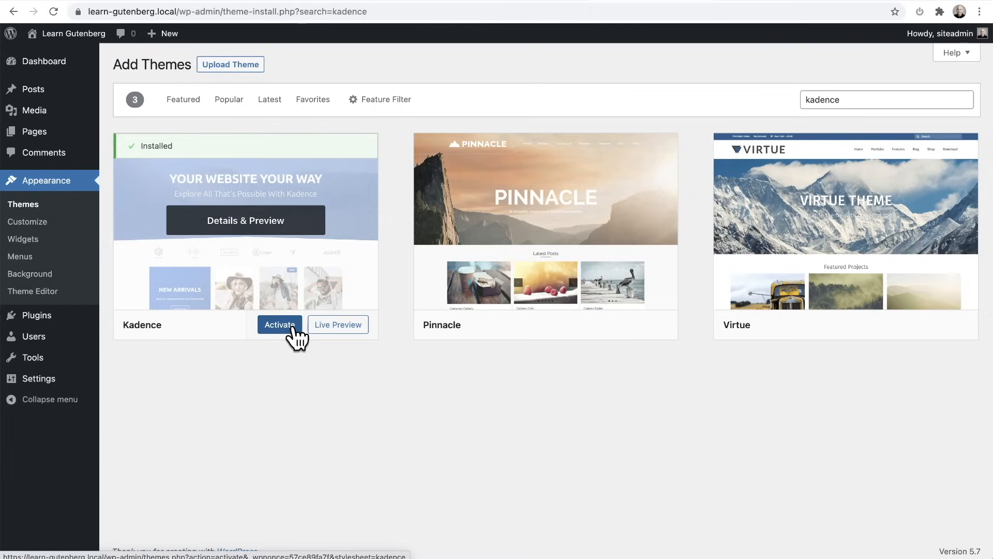
{"action": "left_click", "coordinate": [291, 326]}
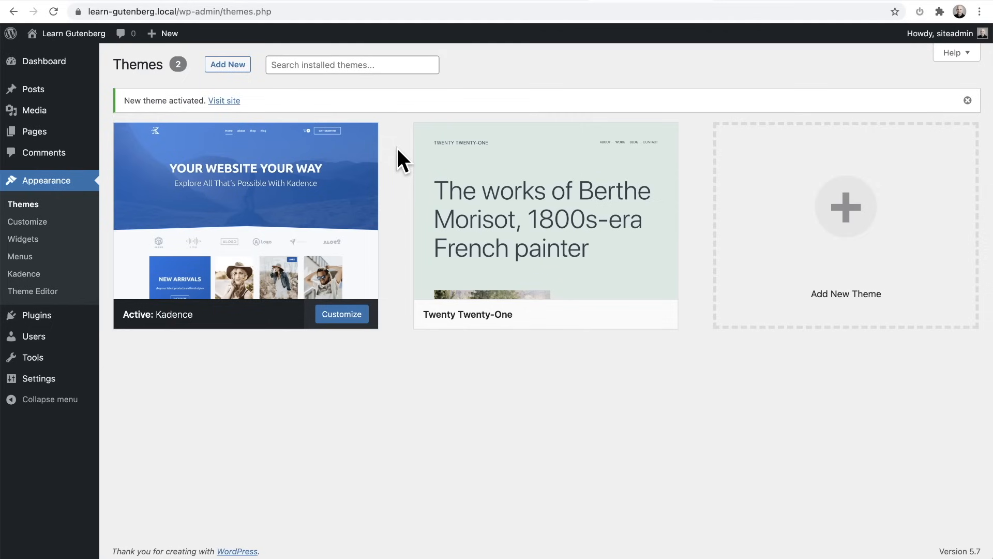
Search the plugins for "kadence", install and activate Starter Templates by Kadence WP, and open its Gutenberg templates
{"action": "mouse_move", "coordinate": [78, 321]}
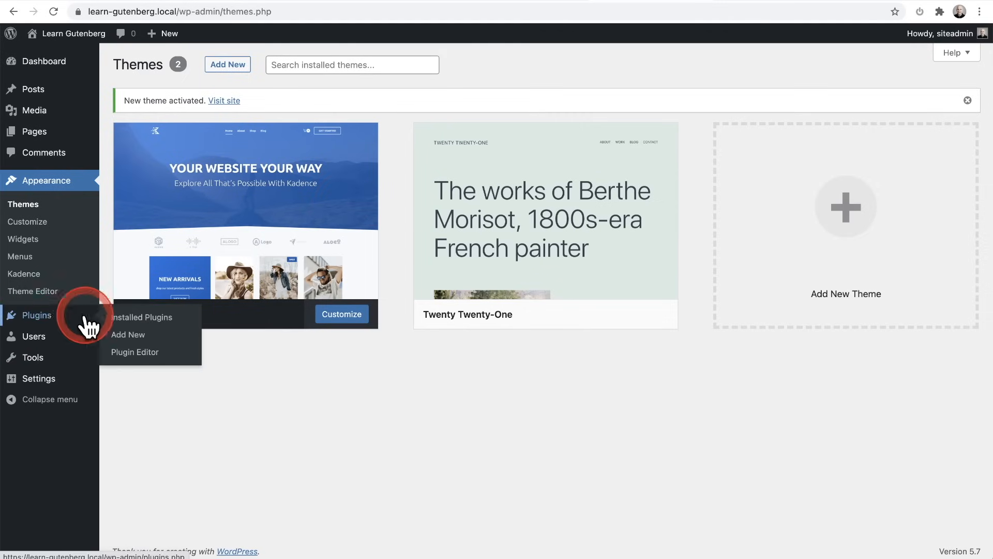
{"action": "left_click", "coordinate": [125, 342]}
{"action": "left_click", "coordinate": [824, 100]}
{"action": "type", "text": "kadence"}
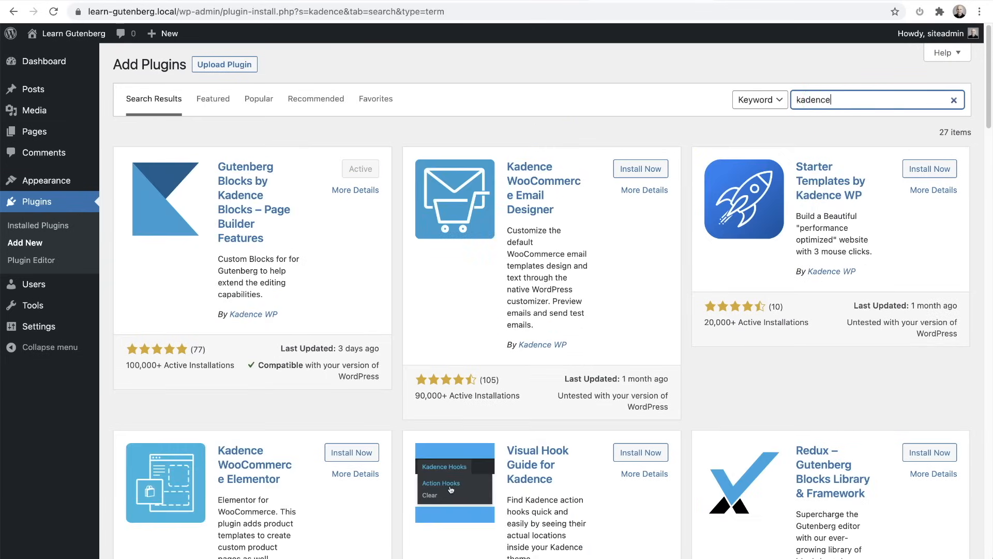
{"action": "left_click", "coordinate": [923, 174]}
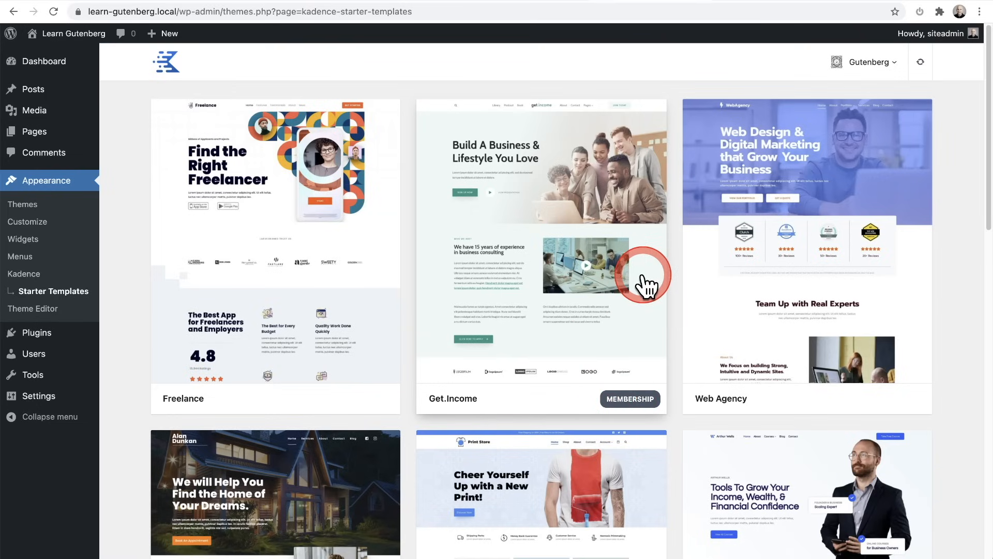
Open the preview of the Course starter template
{"action": "scroll", "coordinate": [644, 285], "scroll_direction": "down", "scroll_amount": 5}
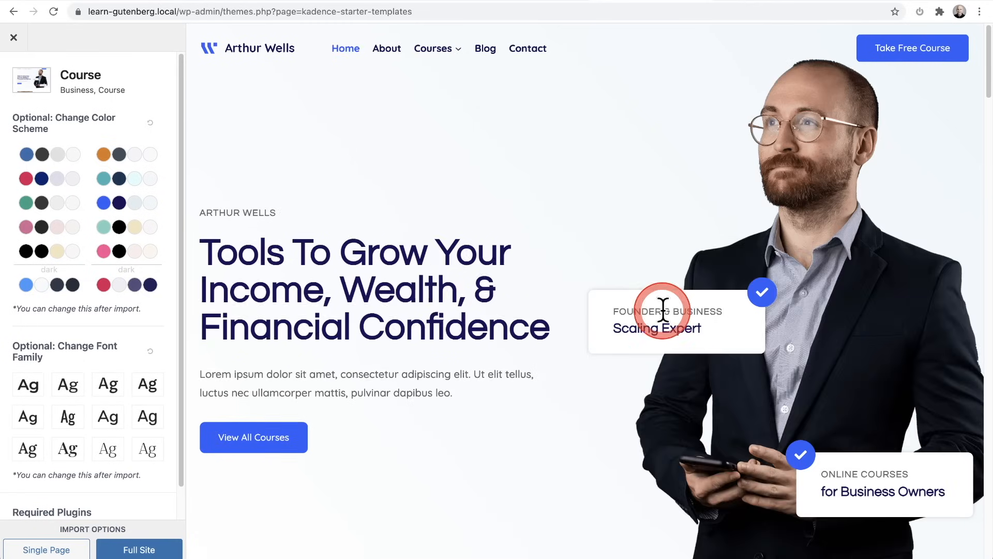
Try several alternative color schemes on the Course template preview, including the green, black and teal ones
{"action": "left_click", "coordinate": [59, 158]}
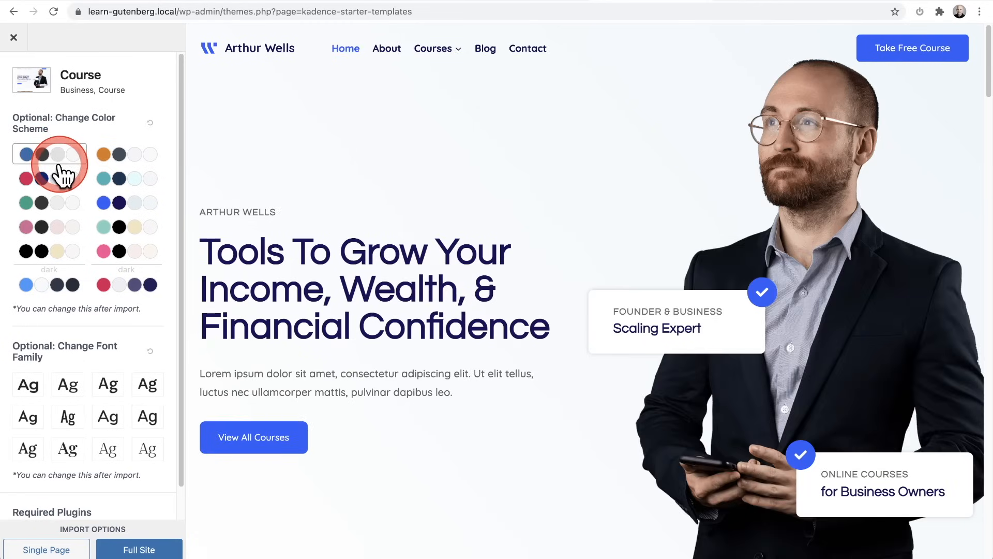
{"action": "left_click", "coordinate": [50, 205]}
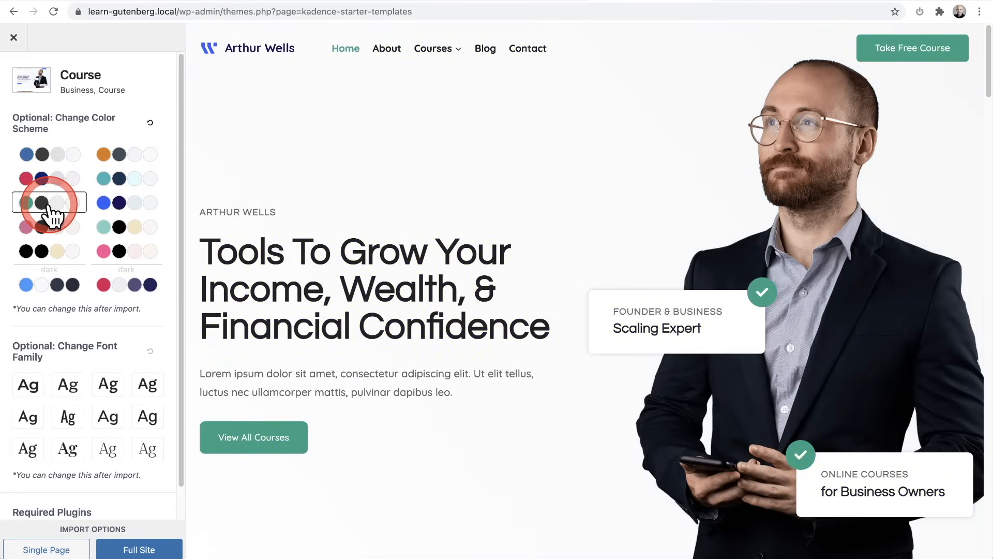
{"action": "left_click", "coordinate": [59, 230]}
{"action": "left_click", "coordinate": [61, 252]}
{"action": "left_click", "coordinate": [132, 200]}
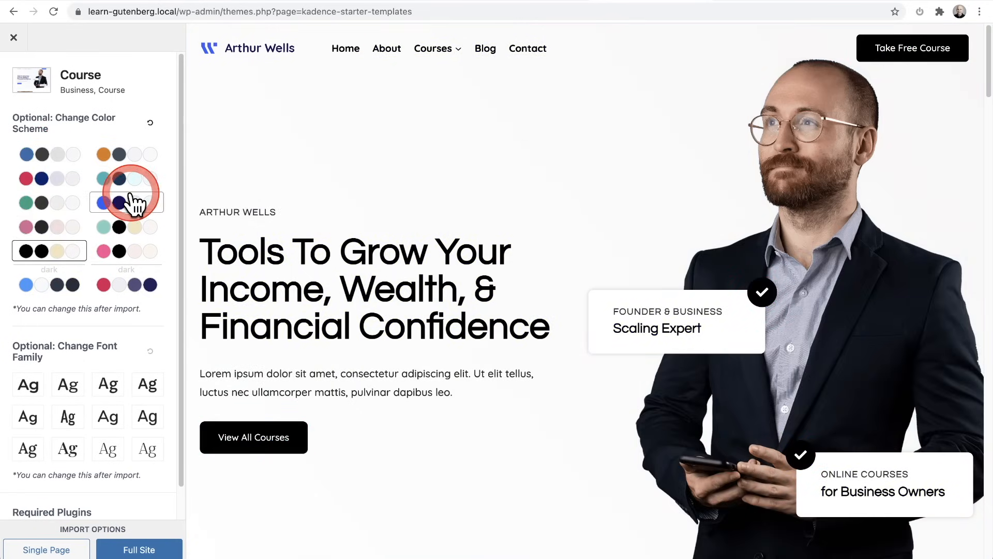
{"action": "left_click", "coordinate": [127, 180]}
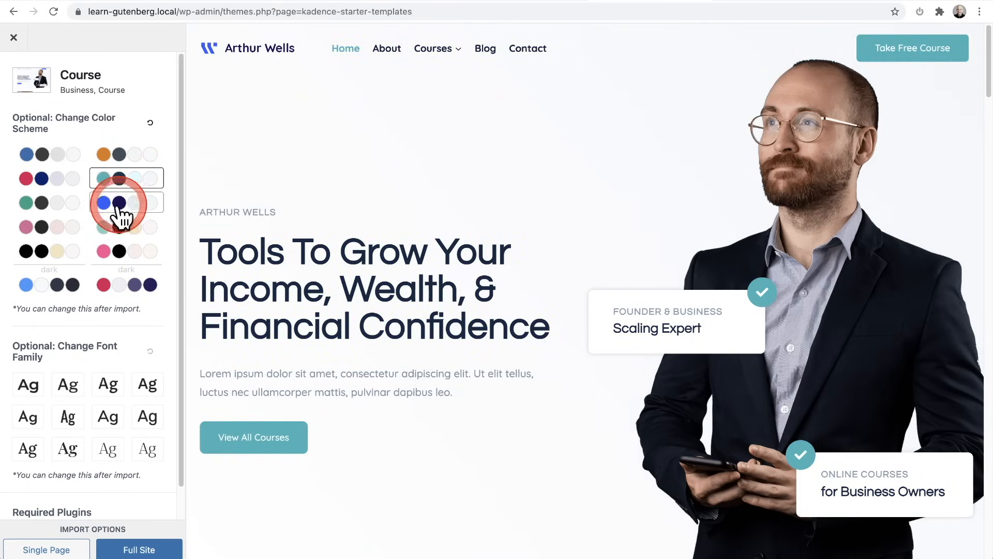
Try several alternative font families on the Course template preview and reset both fonts and colors to the defaults
{"action": "left_click", "coordinate": [69, 416]}
{"action": "left_click", "coordinate": [29, 388]}
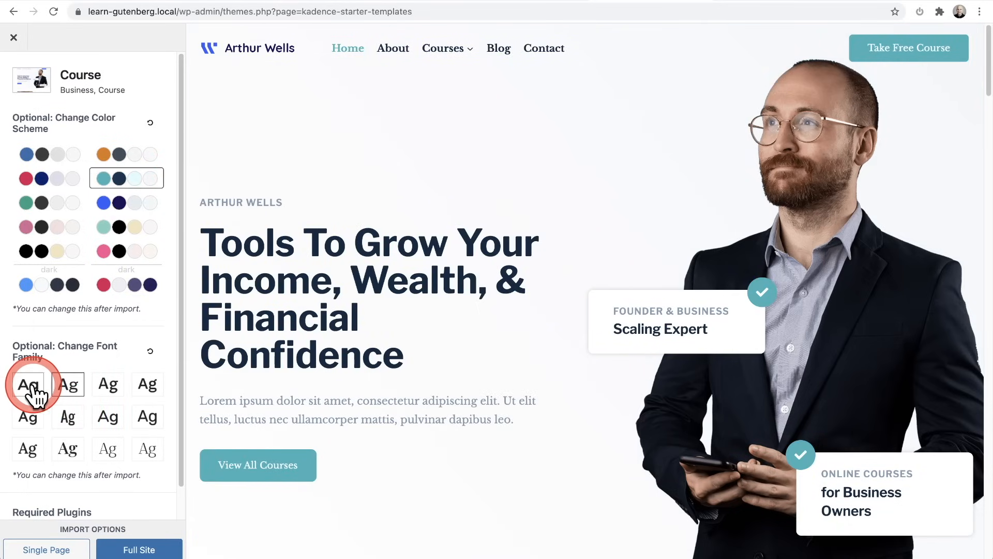
{"action": "left_click", "coordinate": [108, 388]}
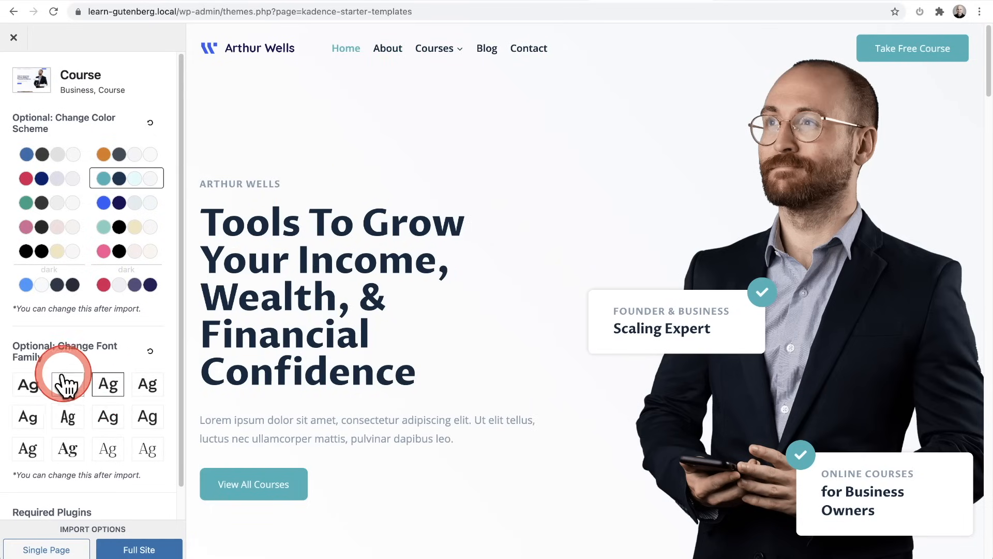
{"action": "left_click", "coordinate": [66, 418]}
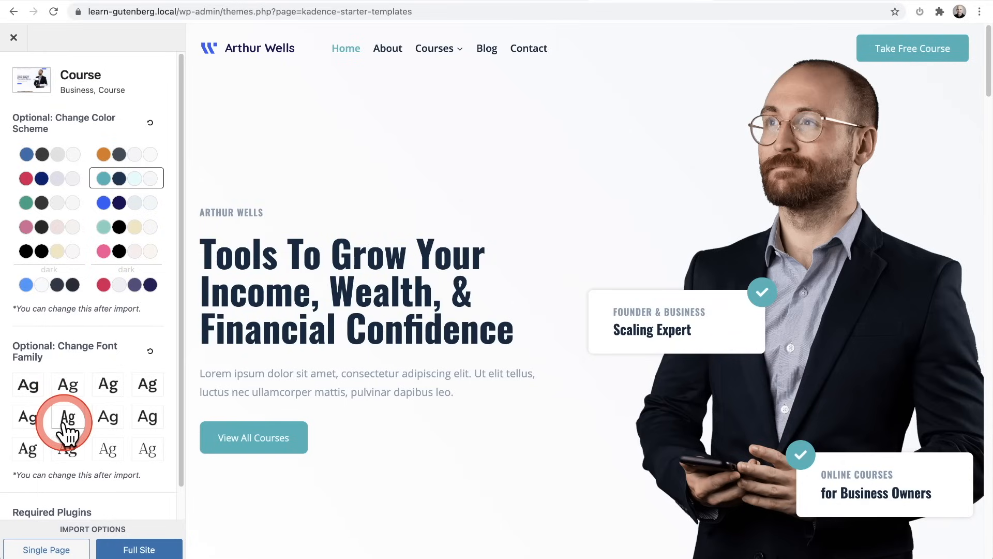
{"action": "left_click", "coordinate": [150, 351]}
{"action": "left_click", "coordinate": [150, 123]}
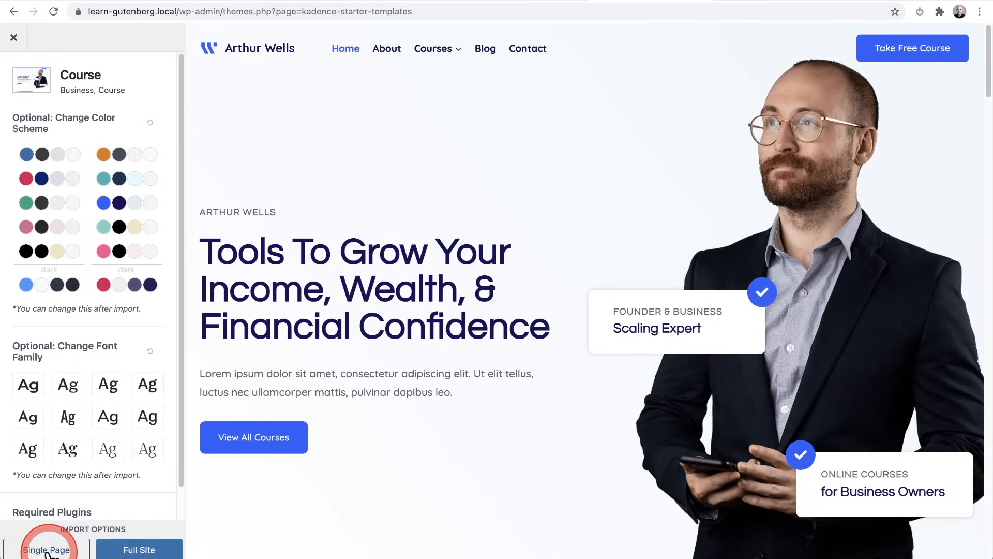
Import the Course template as a full site without deleting previous imports, and look through the finished homepage
{"action": "left_click", "coordinate": [132, 549]}
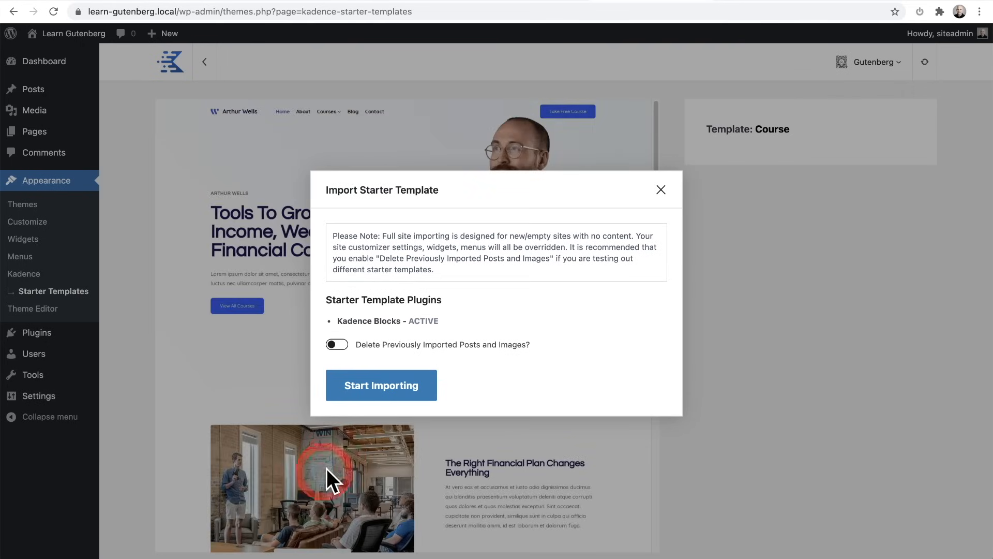
{"action": "left_click", "coordinate": [381, 389]}
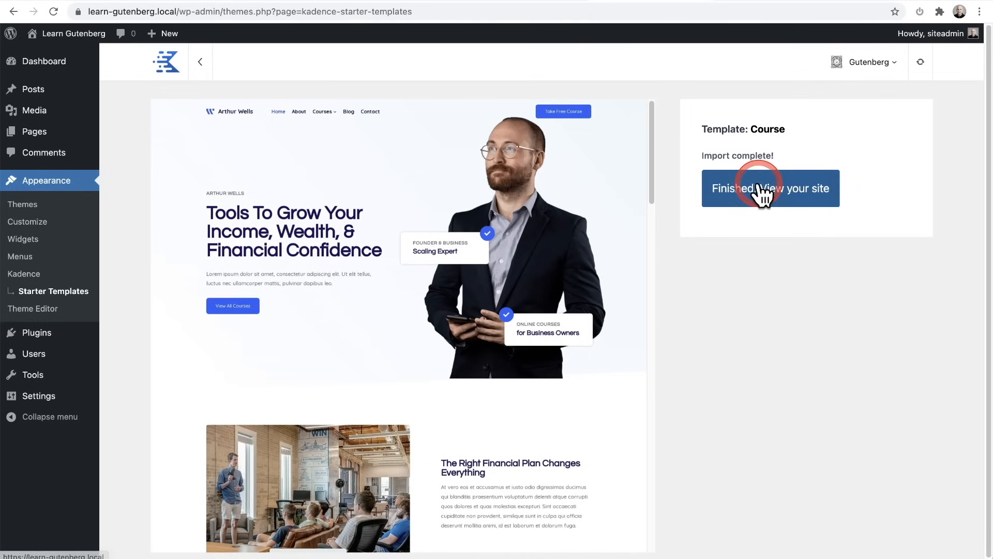
{"action": "left_click", "coordinate": [760, 194]}
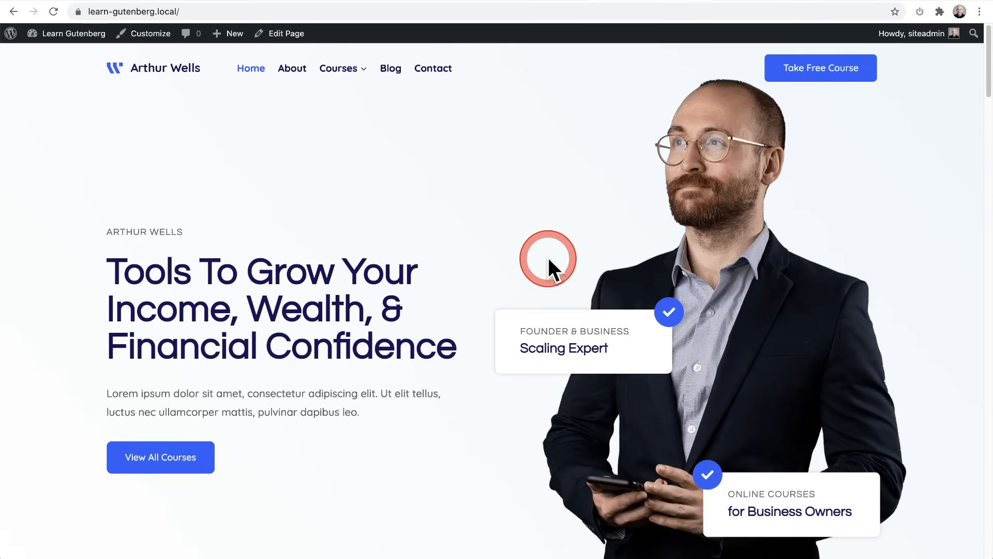
{"action": "scroll", "coordinate": [549, 257], "scroll_direction": "down", "scroll_amount": 20}
{"action": "scroll", "coordinate": [546, 257], "scroll_direction": "up", "scroll_amount": 20}
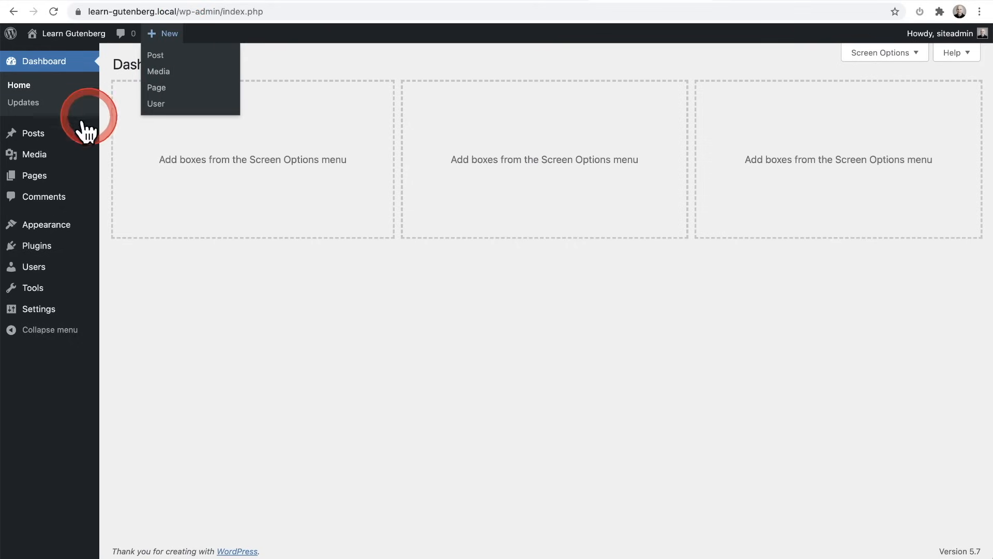
Create a new page titled "3 C's" and publish it
{"action": "mouse_move", "coordinate": [34, 179]}
{"action": "left_click", "coordinate": [135, 203]}
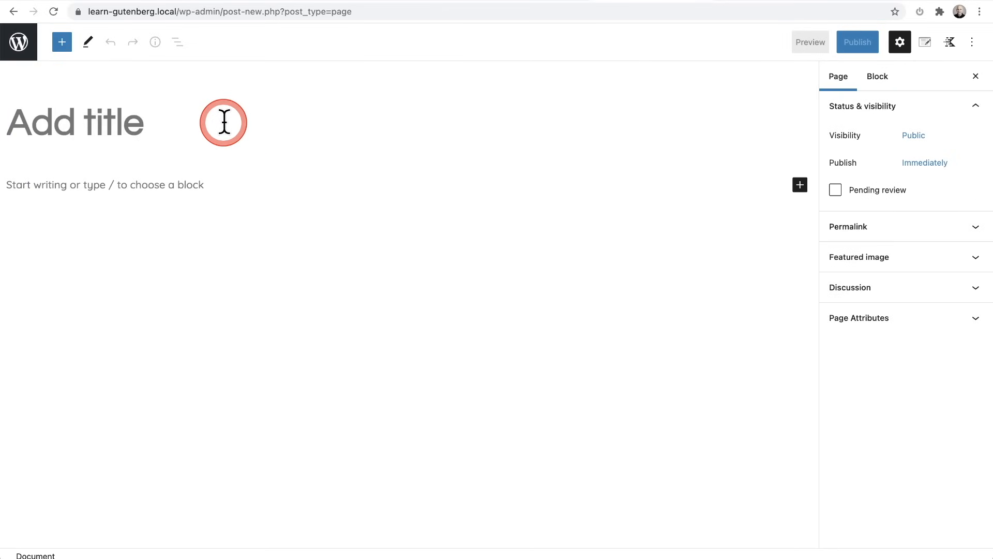
{"action": "left_click", "coordinate": [223, 122]}
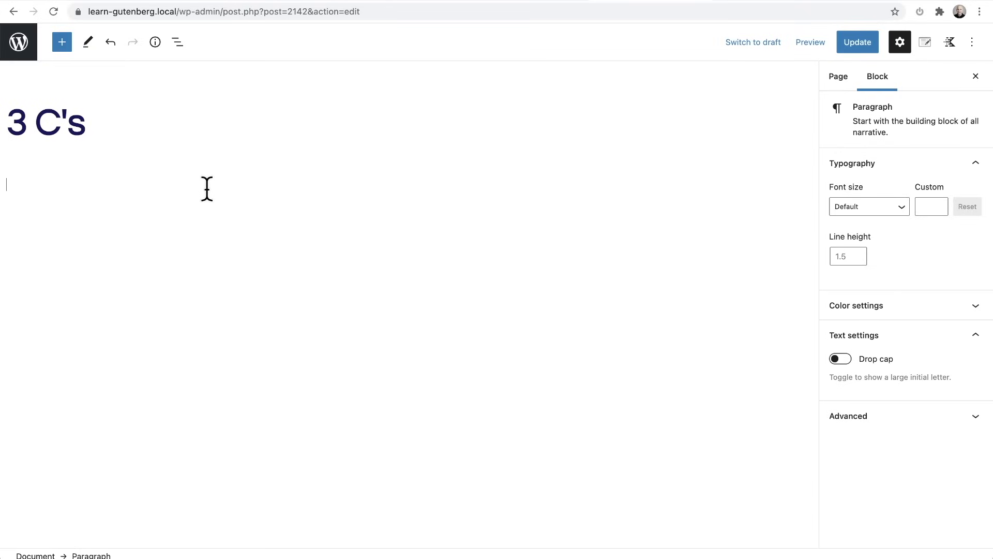
Insert a Kadence Row Layout block below the page title with the two equal columns layout
{"action": "left_click", "coordinate": [179, 176]}
{"action": "left_click", "coordinate": [62, 42]}
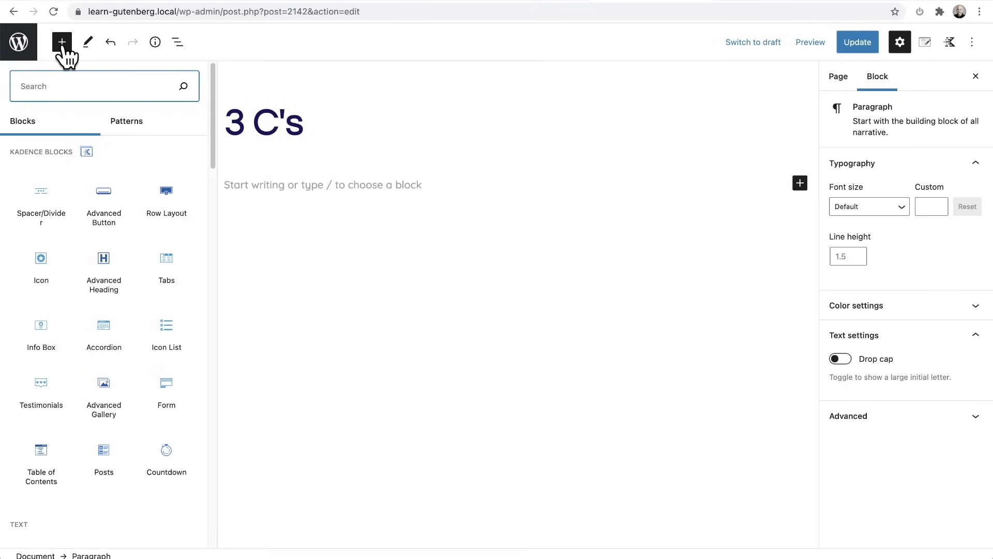
{"action": "left_click", "coordinate": [175, 217]}
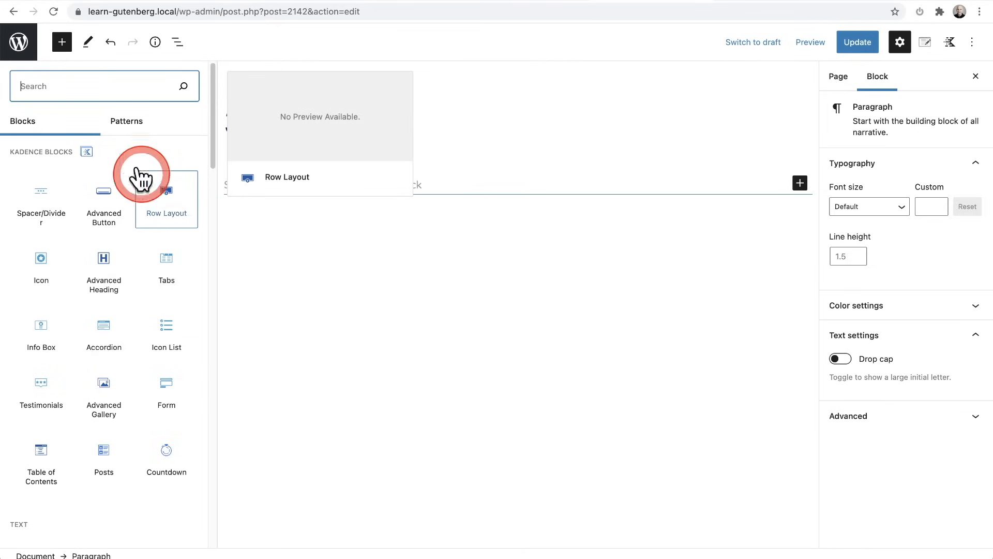
{"action": "left_click", "coordinate": [157, 169]}
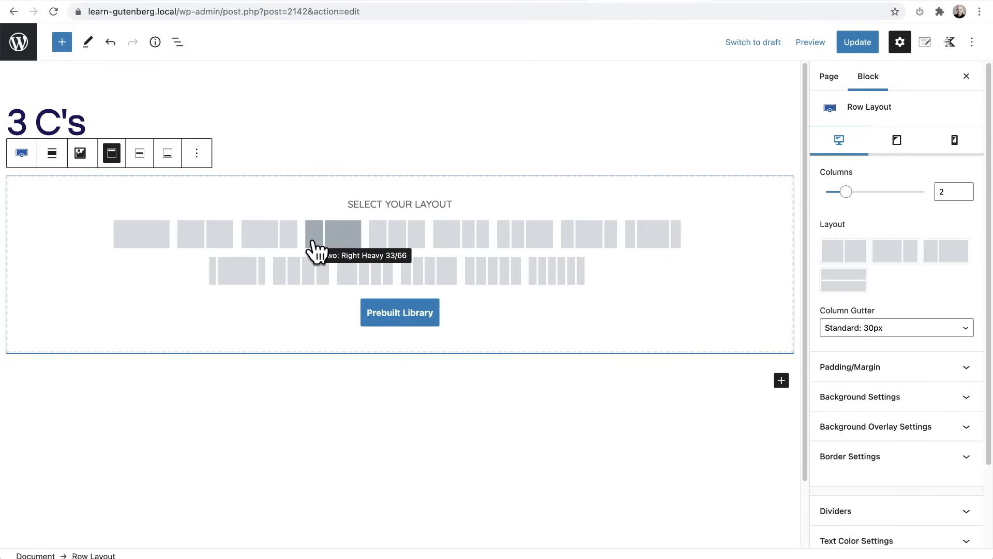
{"action": "left_click_drag", "start_coordinate": [312, 241], "coordinate": [210, 245]}
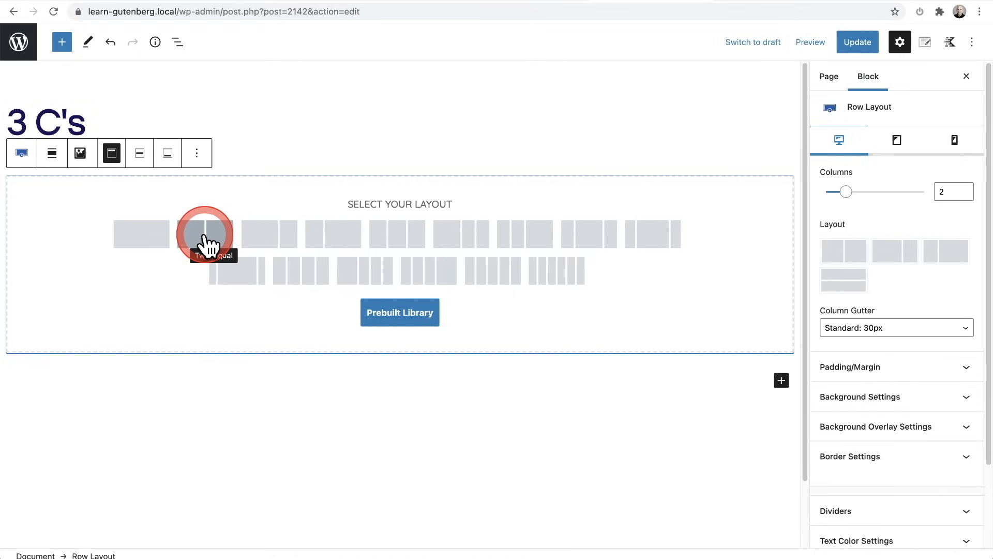
{"action": "left_click", "coordinate": [205, 234]}
{"action": "left_click", "coordinate": [241, 266]}
{"action": "left_click_drag", "start_coordinate": [241, 266], "coordinate": [269, 287]}
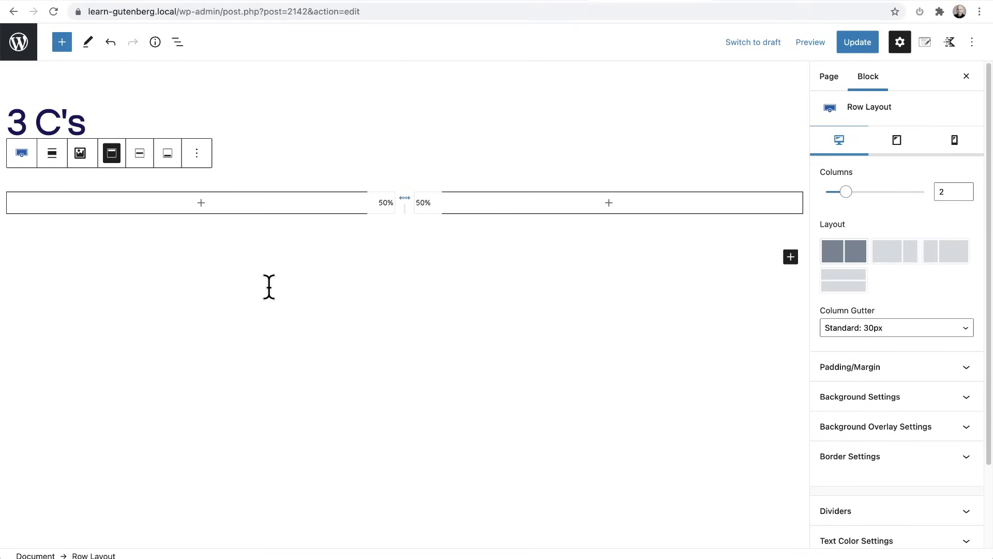
Add an Advanced Heading block to the row's left column with the text "This is my first heading"
{"action": "left_click", "coordinate": [201, 207]}
{"action": "left_click", "coordinate": [202, 205]}
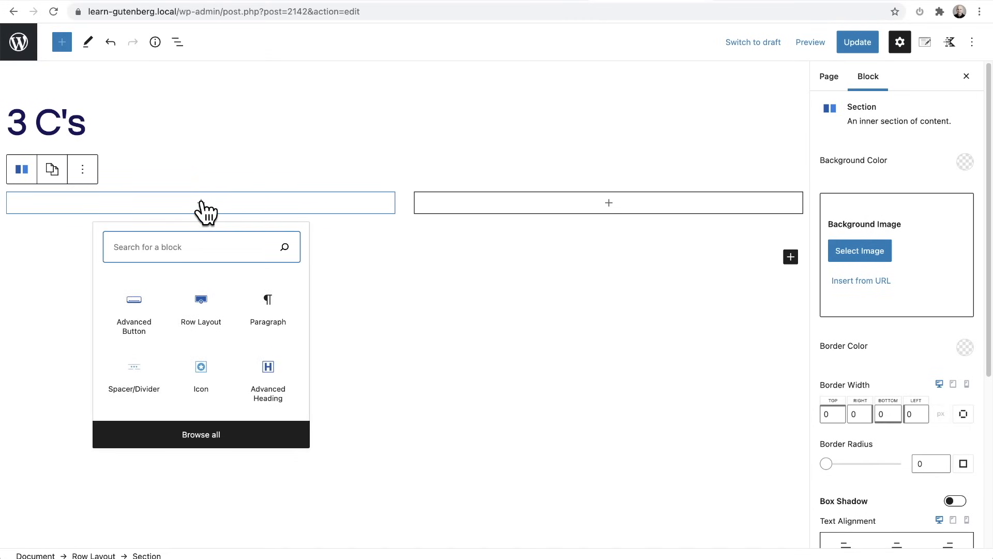
{"action": "type", "text": "hean"}
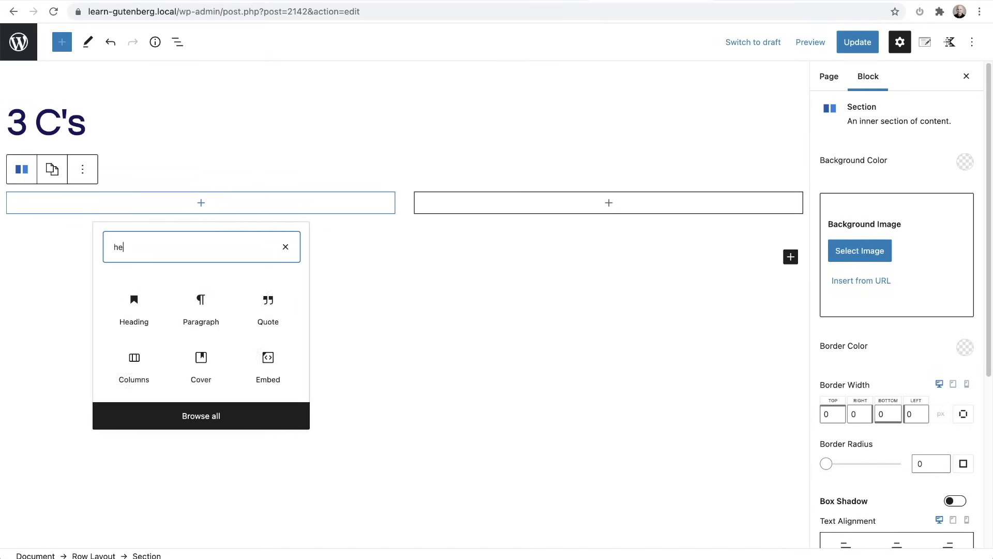
{"action": "key", "text": "BackSpace"}
{"action": "key", "text": "BackSpace"}
{"action": "key", "text": "BackSpace"}
{"action": "key", "text": "BackSpace"}
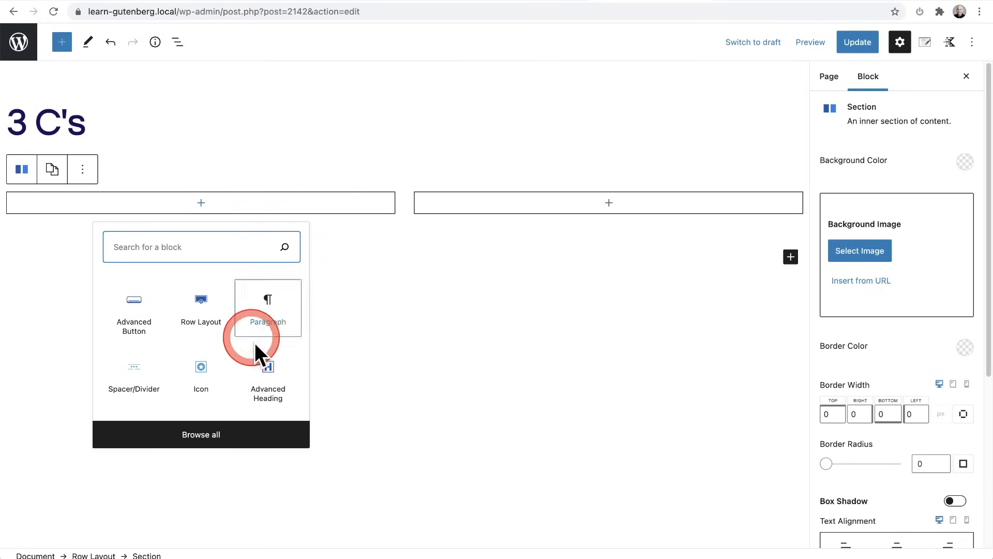
{"action": "left_click", "coordinate": [264, 383]}
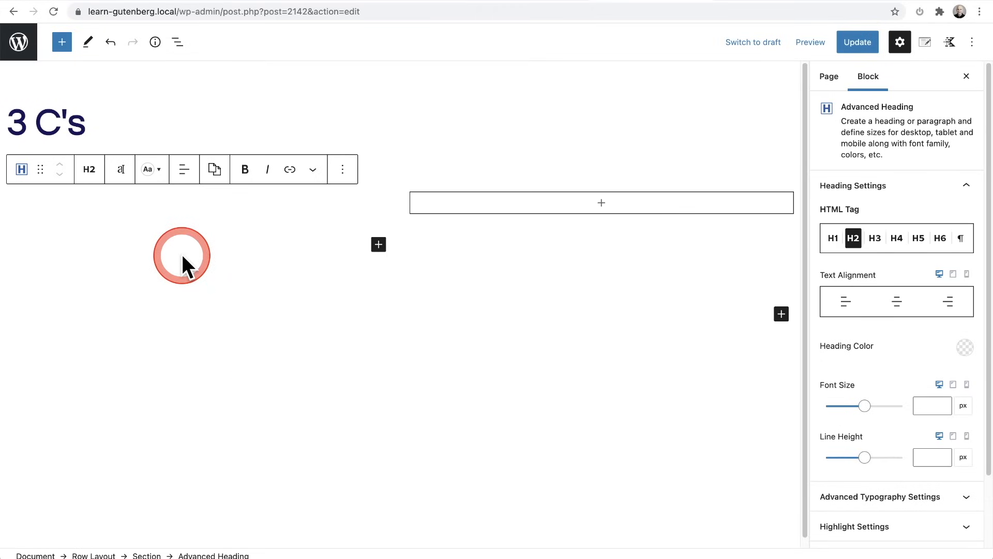
{"action": "type", "text": "This is my first heading"}
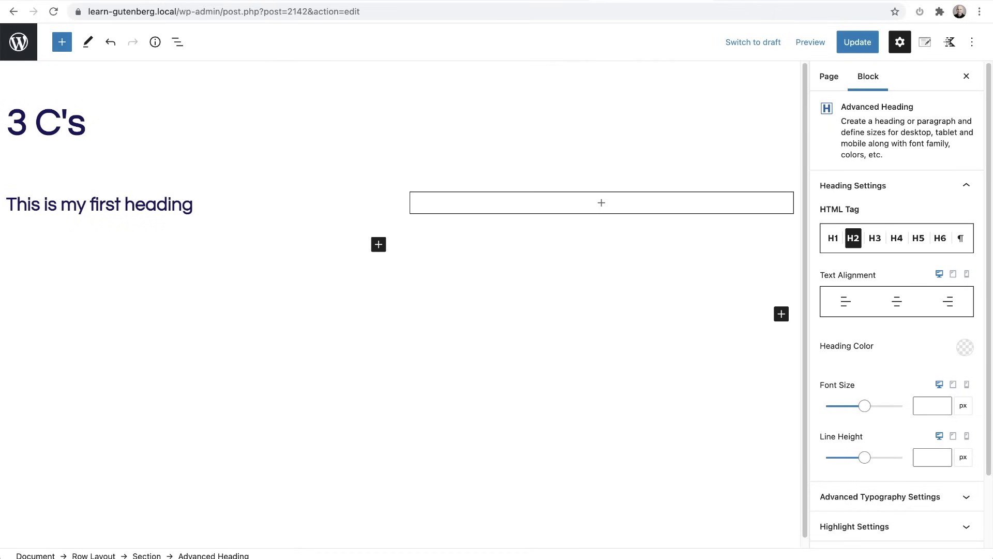
{"action": "left_click", "coordinate": [210, 248]}
Find the Image block by searching for "ima" and insert it into the row's right column
{"action": "left_click", "coordinate": [548, 198]}
{"action": "left_click", "coordinate": [609, 204]}
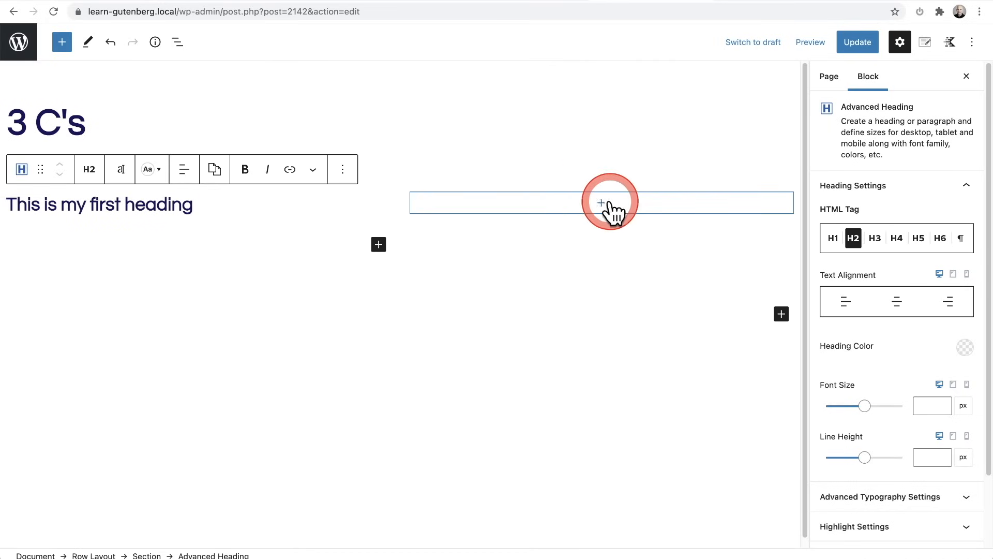
{"action": "left_click", "coordinate": [609, 205]}
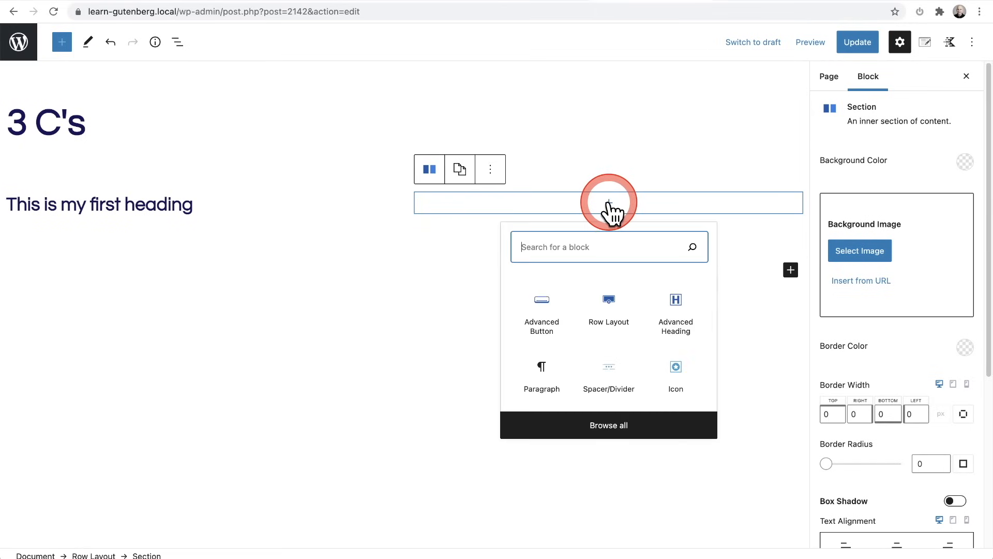
{"action": "type", "text": "ima"}
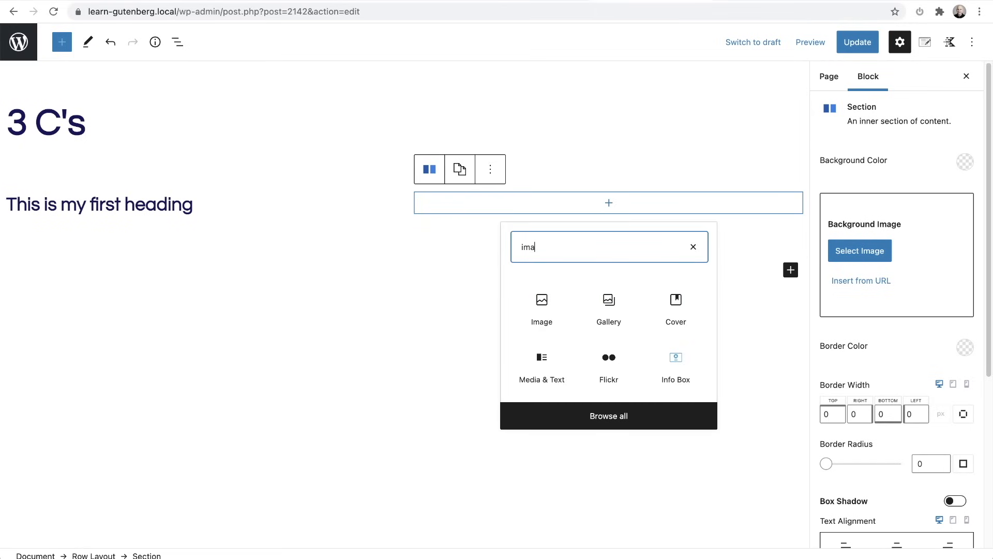
{"action": "left_click", "coordinate": [535, 313]}
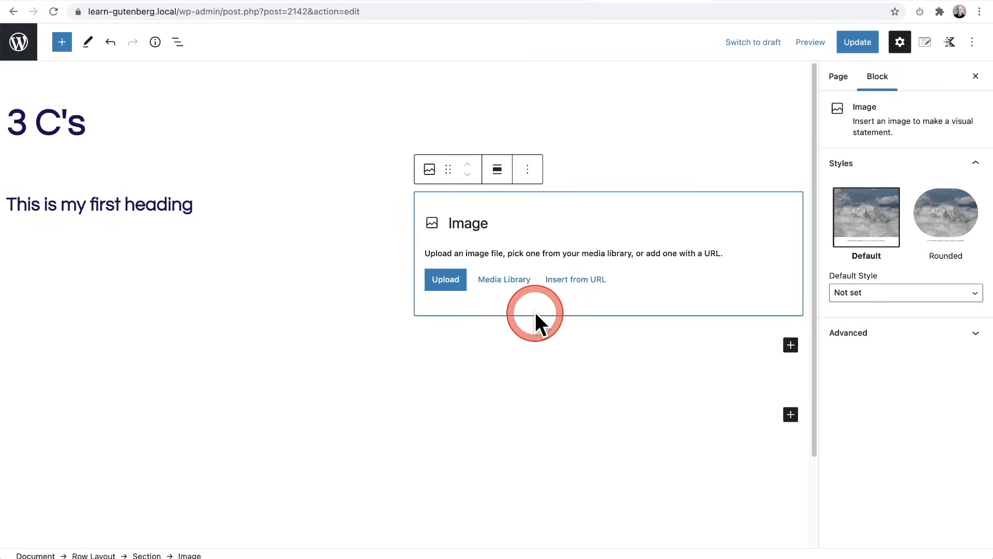
Fill the Image block with check-pink.png from the media library and deselect the block
{"action": "left_click", "coordinate": [503, 281]}
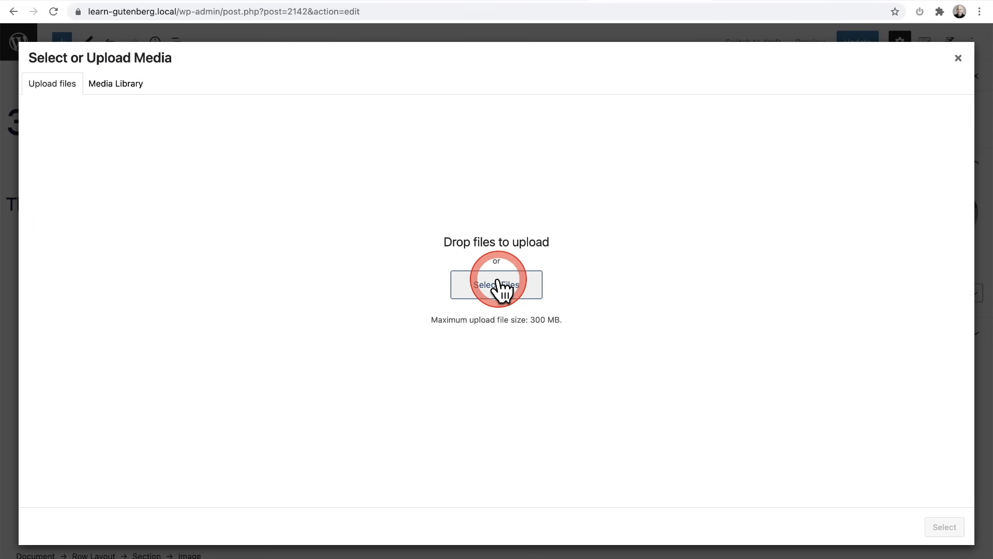
{"action": "left_click", "coordinate": [133, 86]}
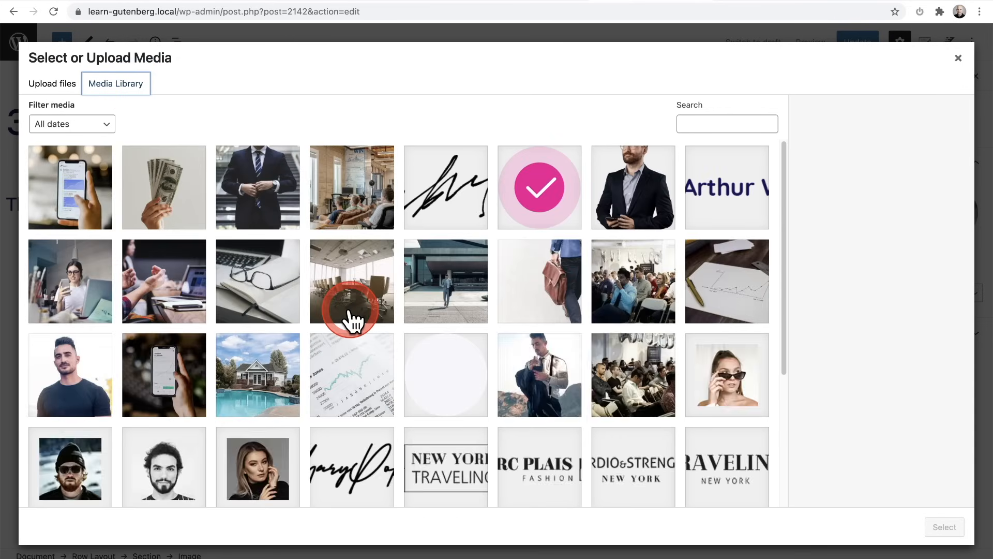
{"action": "left_click", "coordinate": [543, 204]}
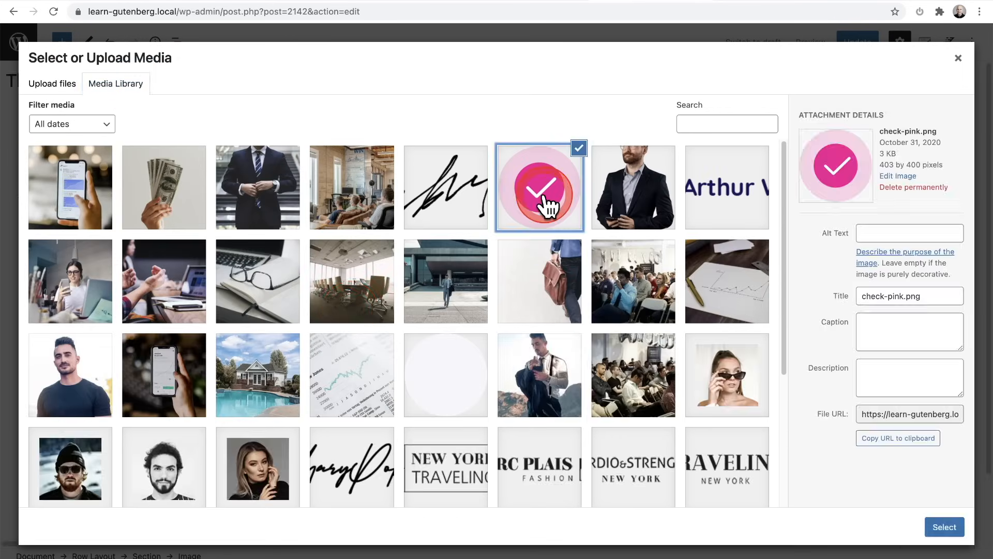
{"action": "left_click", "coordinate": [925, 534]}
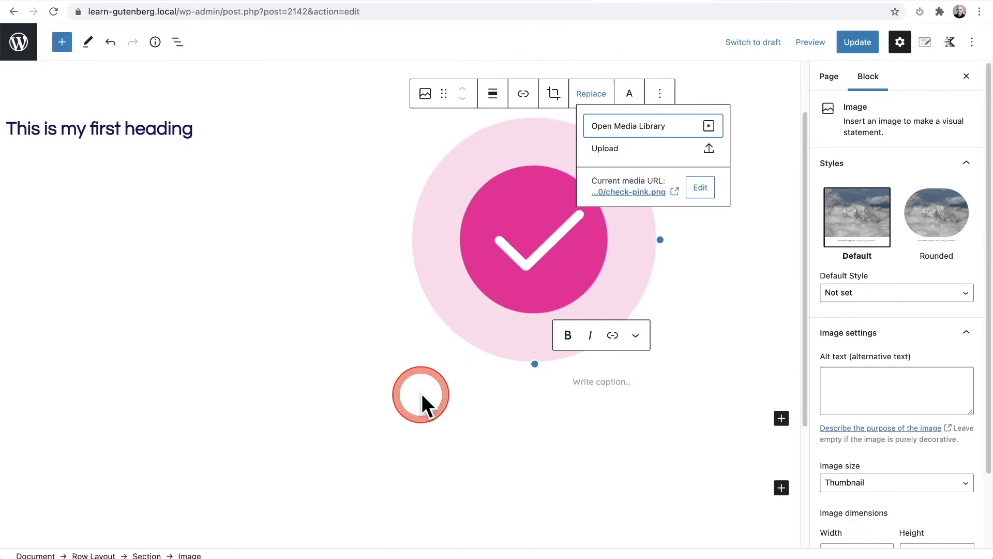
{"action": "scroll", "coordinate": [393, 391], "scroll_direction": "up", "scroll_amount": 2}
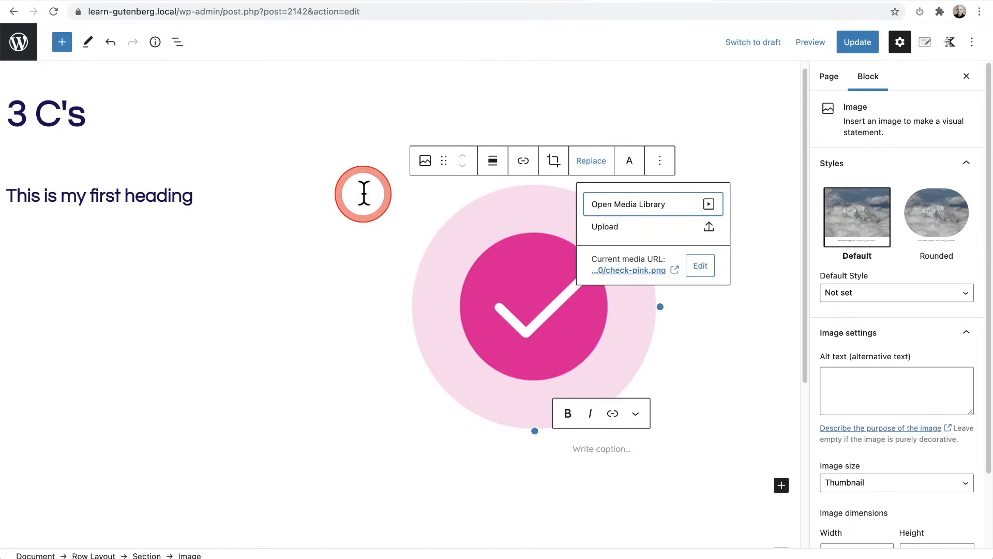
{"action": "left_click", "coordinate": [351, 120]}
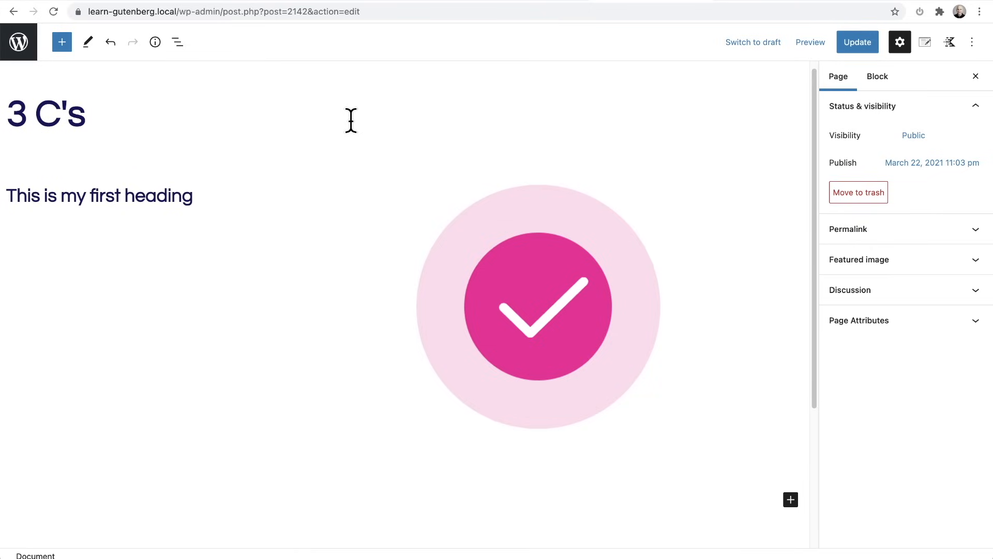
Examine the image, the left section and the heading by selecting each one and comparing their block settings
{"action": "left_click", "coordinate": [363, 269]}
{"action": "left_click", "coordinate": [488, 303]}
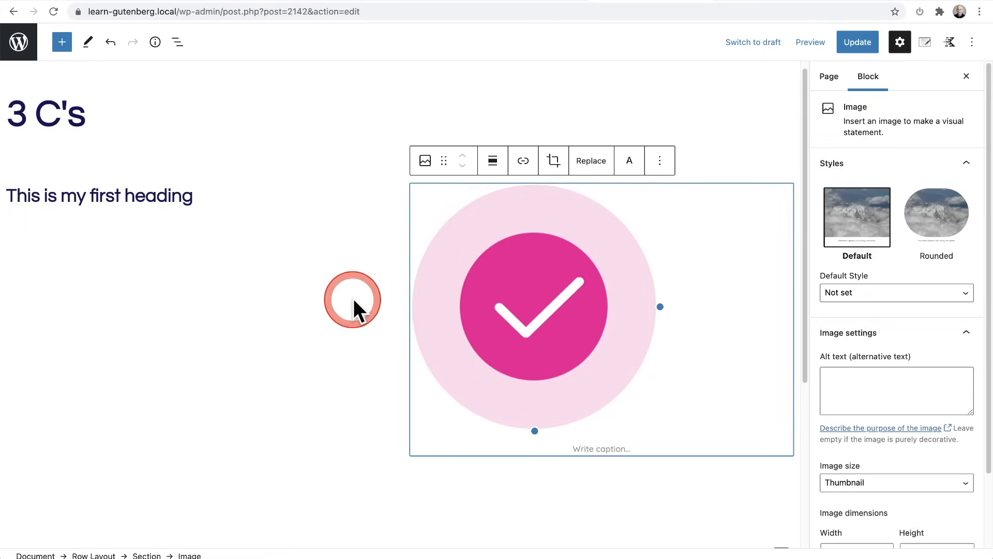
{"action": "left_click", "coordinate": [295, 296]}
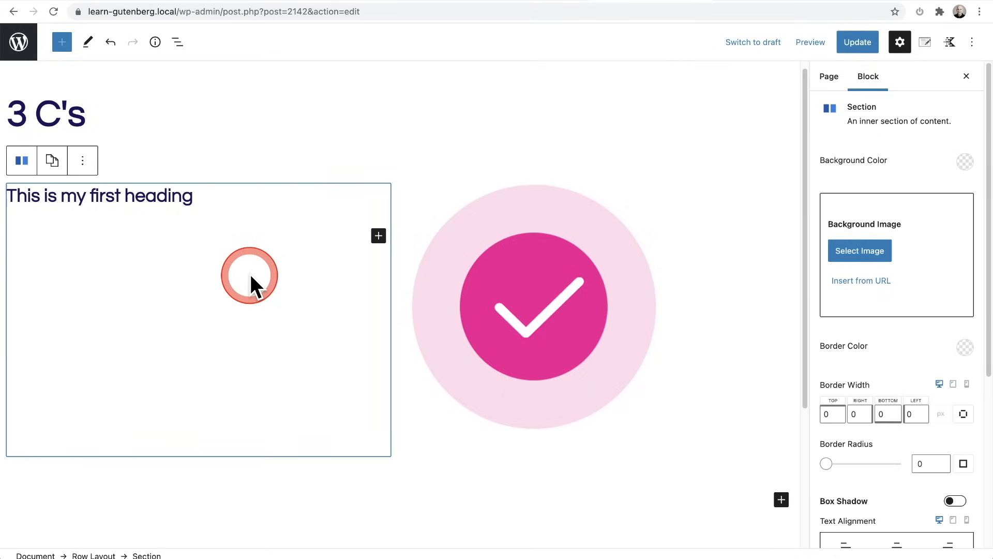
{"action": "left_click", "coordinate": [538, 305]}
{"action": "left_click", "coordinate": [254, 290]}
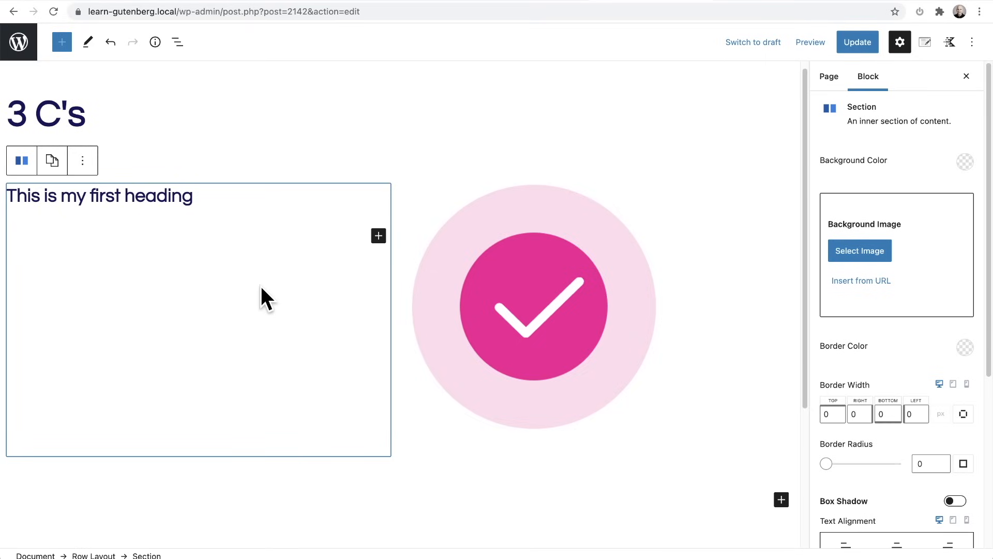
{"action": "left_click", "coordinate": [273, 292]}
{"action": "left_click", "coordinate": [486, 277]}
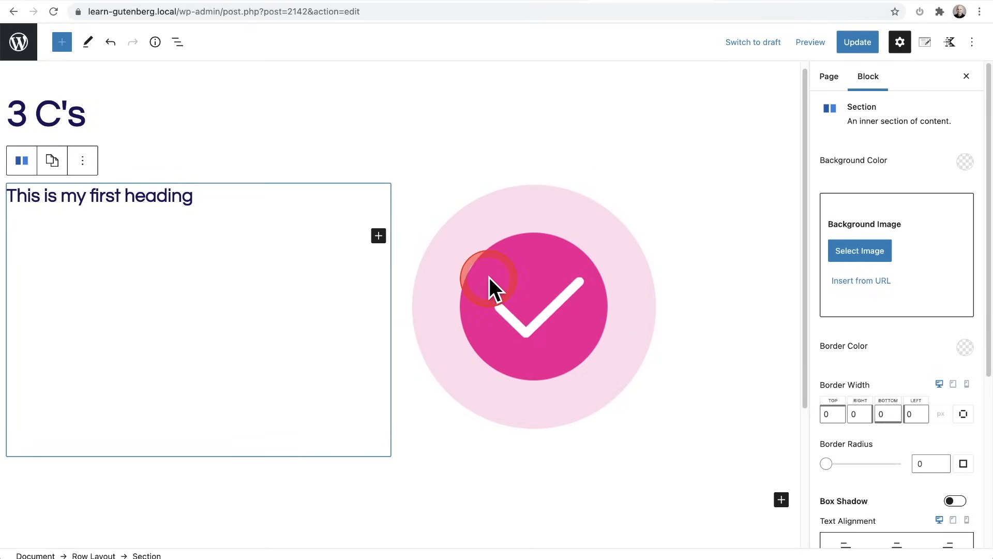
{"action": "left_click", "coordinate": [211, 203]}
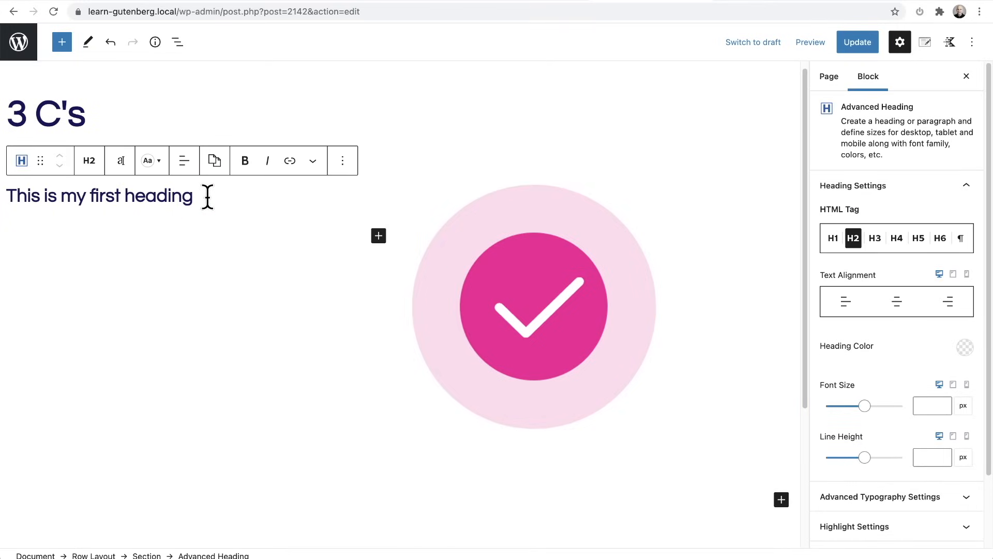
Inspect the block hierarchy from the heading through its parent section to the Row Layout, and select the whole row
{"action": "left_click_drag", "start_coordinate": [207, 197], "coordinate": [86, 555]}
{"action": "left_click", "coordinate": [147, 554]}
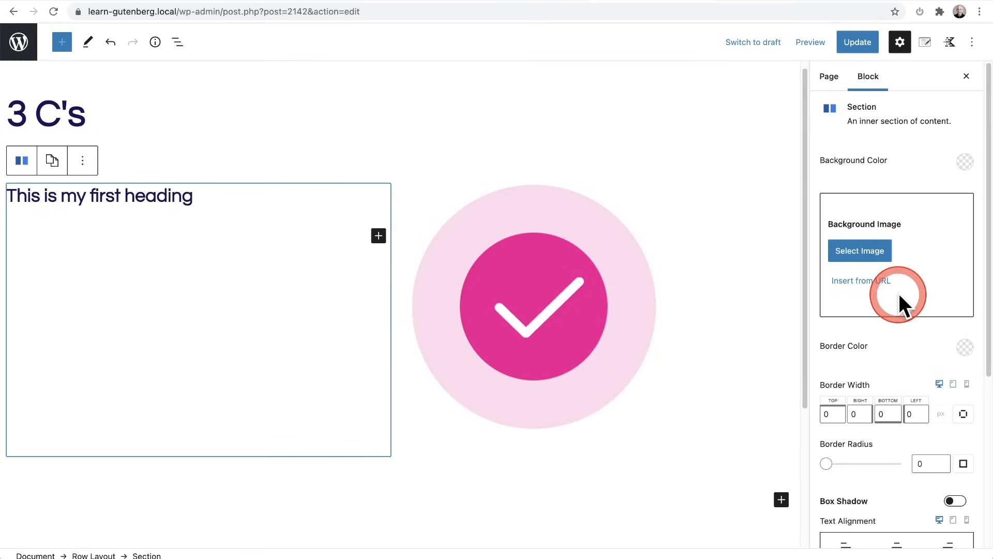
{"action": "left_click", "coordinate": [90, 554]}
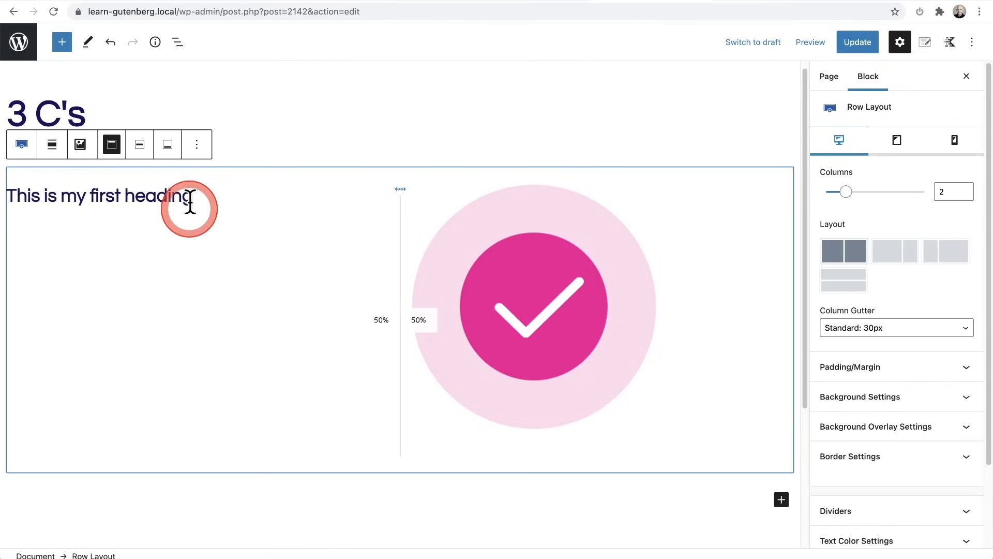
{"action": "left_click", "coordinate": [177, 43]}
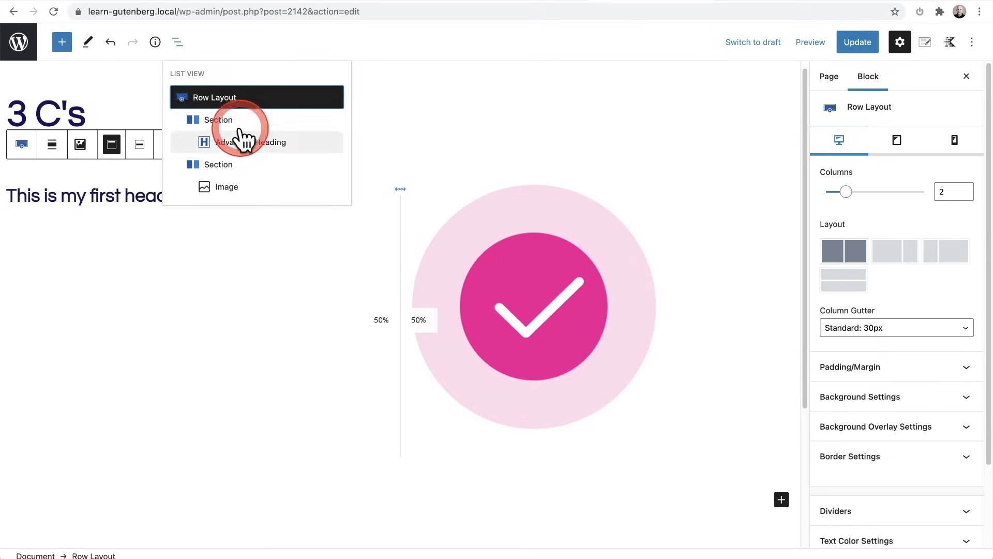
{"action": "left_click", "coordinate": [243, 99]}
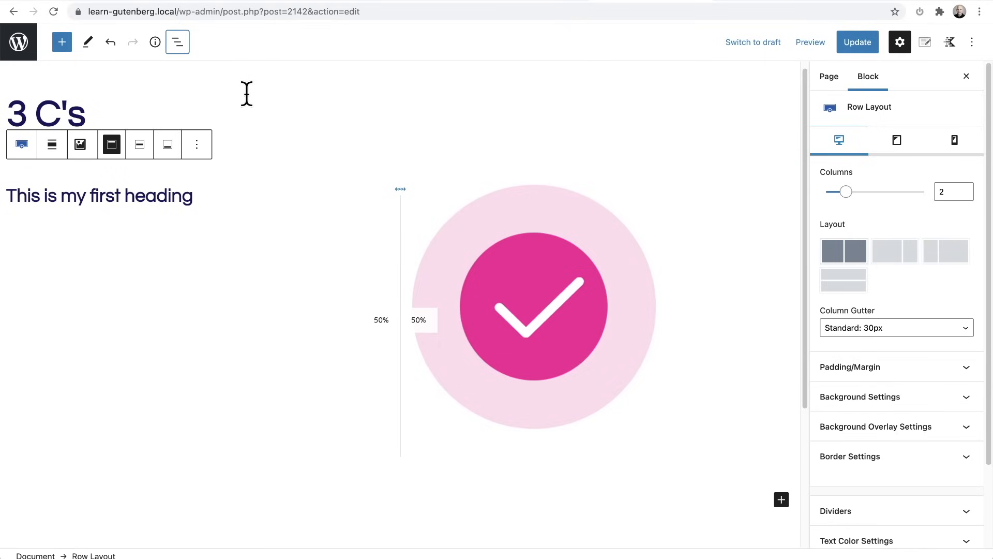
{"action": "left_click", "coordinate": [251, 109]}
Try adjusting the split between the row's two columns, keeping both at 50%
{"action": "left_click", "coordinate": [847, 238]}
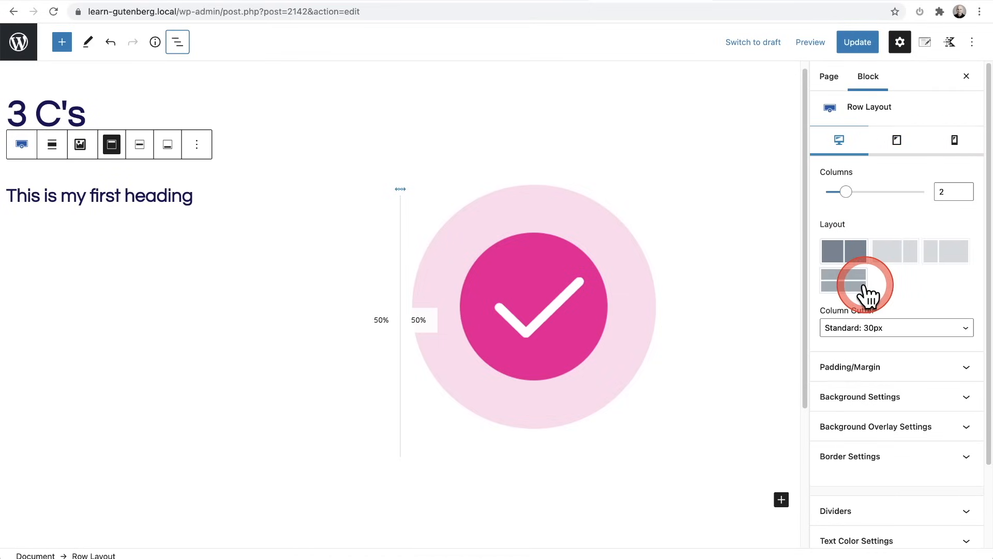
{"action": "scroll", "coordinate": [879, 272], "scroll_direction": "down", "scroll_amount": 2}
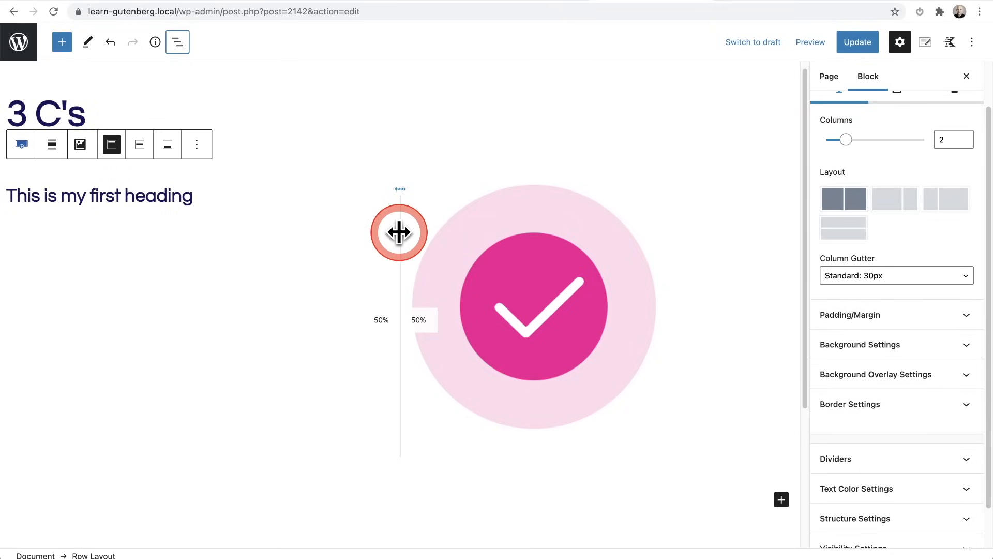
{"action": "mouse_move", "coordinate": [400, 237]}
{"action": "left_mouse_down"}
{"action": "mouse_move", "coordinate": [348, 235]}
{"action": "mouse_move", "coordinate": [558, 235]}
{"action": "mouse_move", "coordinate": [405, 240]}
{"action": "left_mouse_up"}
{"action": "mouse_move", "coordinate": [384, 173]}
{"action": "left_mouse_down"}
{"action": "mouse_move", "coordinate": [355, 175]}
{"action": "mouse_move", "coordinate": [366, 229]}
{"action": "mouse_move", "coordinate": [368, 82]}
{"action": "mouse_move", "coordinate": [377, 188]}
{"action": "mouse_move", "coordinate": [372, 169]}
{"action": "left_mouse_up"}
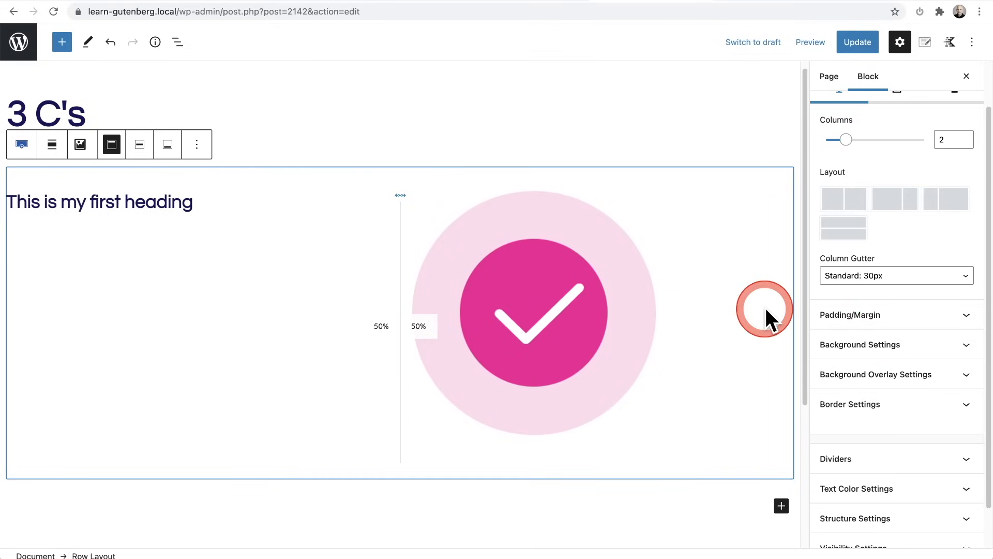
Set the row's background color to the light gray palette color E1EBEE
{"action": "left_click", "coordinate": [865, 350]}
{"action": "scroll", "coordinate": [862, 350], "scroll_direction": "down", "scroll_amount": 5}
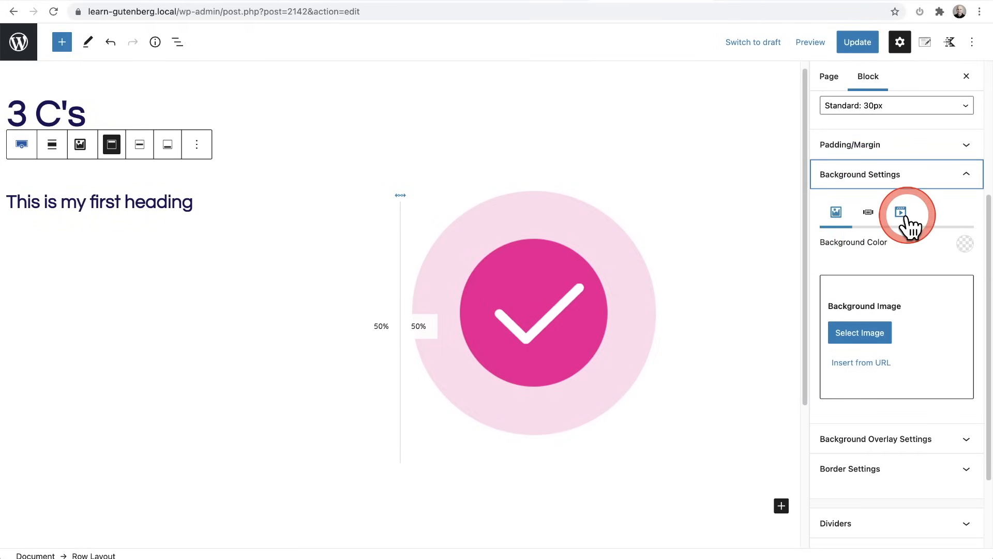
{"action": "left_click", "coordinate": [963, 244]}
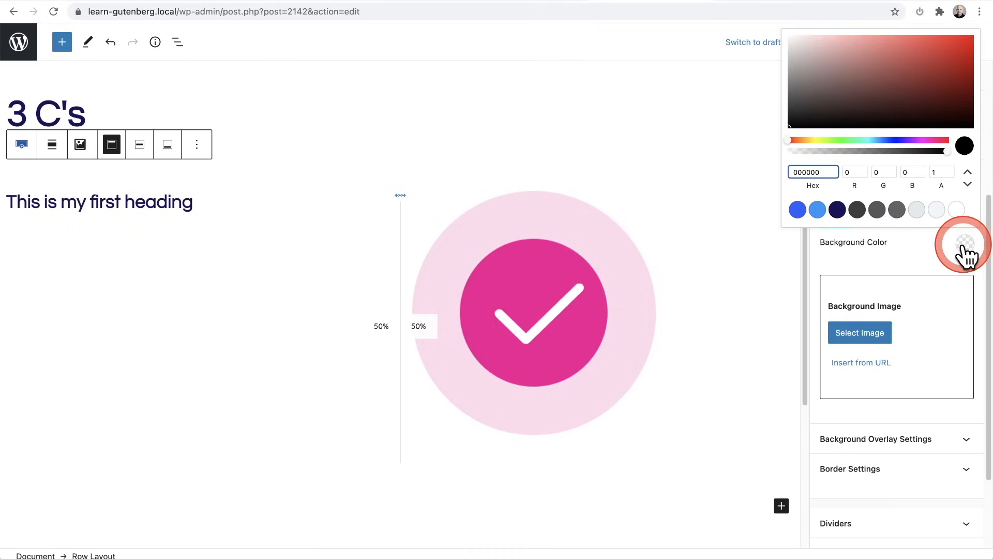
{"action": "left_click", "coordinate": [919, 212]}
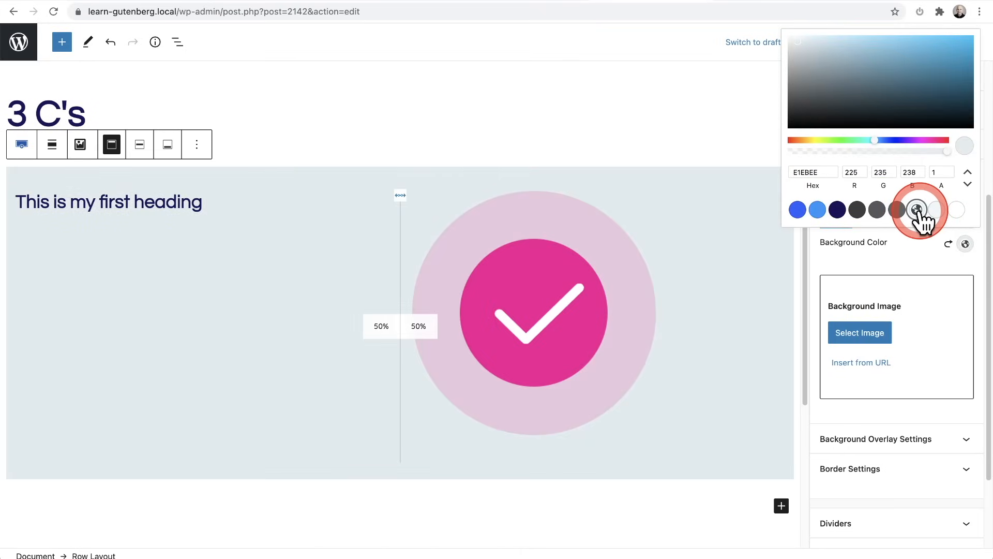
{"action": "left_click", "coordinate": [907, 247]}
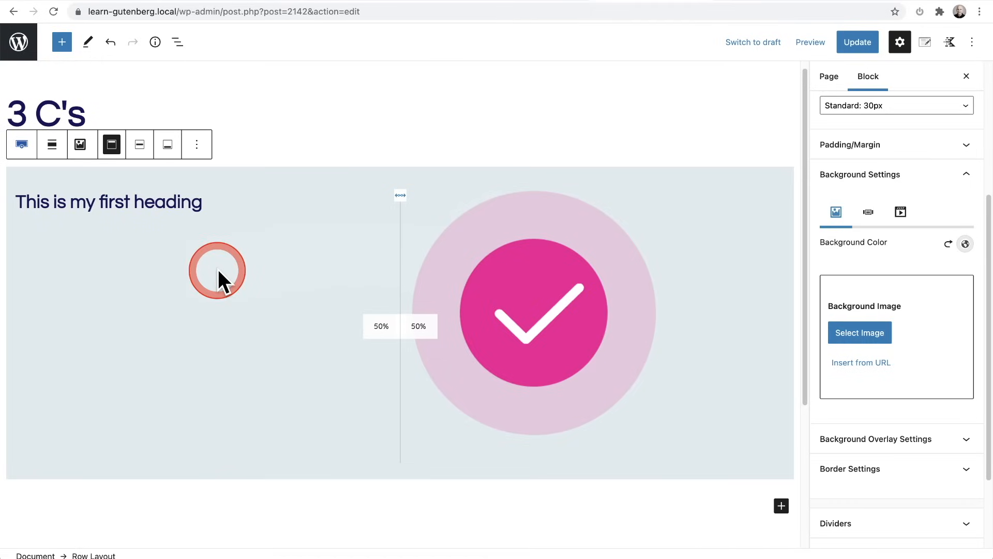
Align the row's contents vertically to the middle and check the alignment options of the heading
{"action": "left_click", "coordinate": [139, 147]}
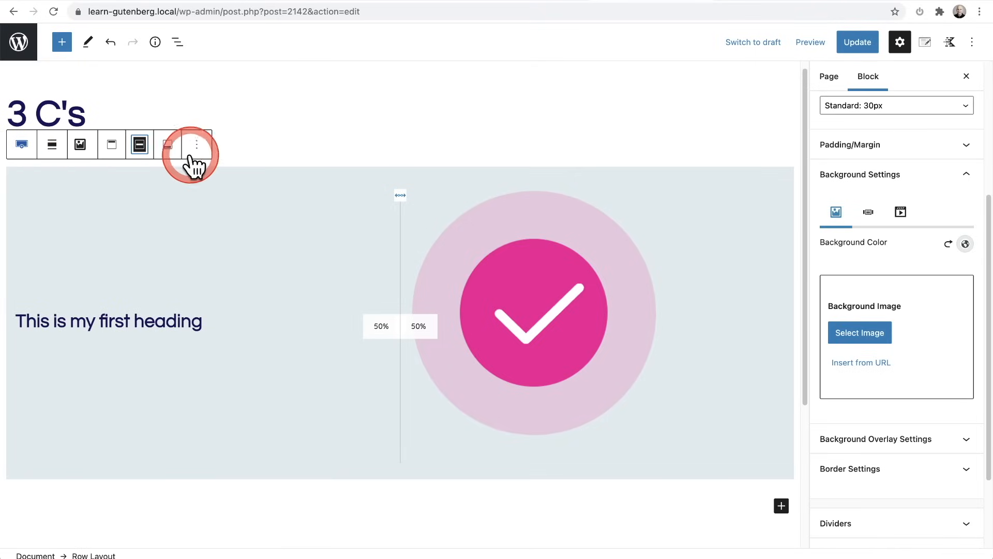
{"action": "left_click", "coordinate": [166, 321]}
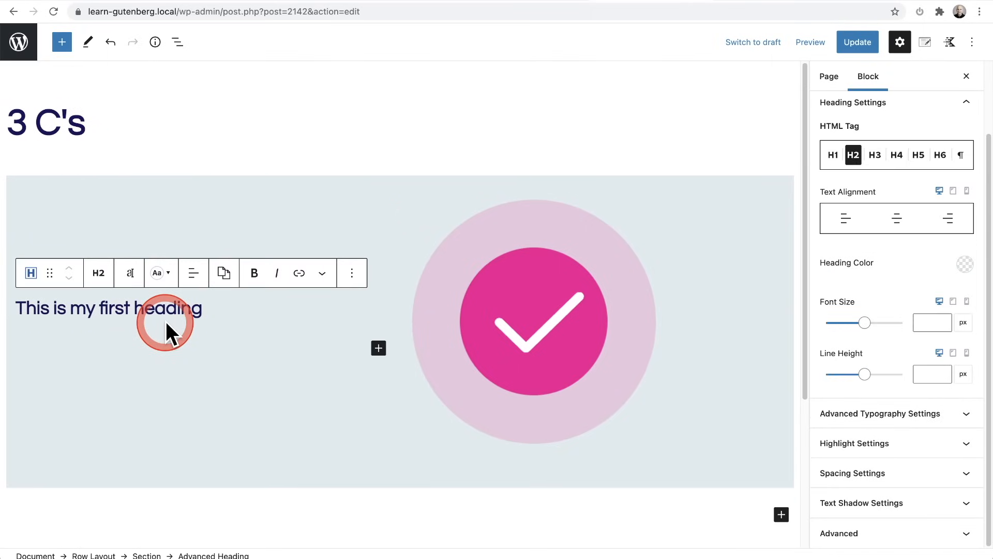
{"action": "left_click", "coordinate": [194, 274]}
Align the check image to the center of the row's right column and deselect it
{"action": "left_click", "coordinate": [545, 313]}
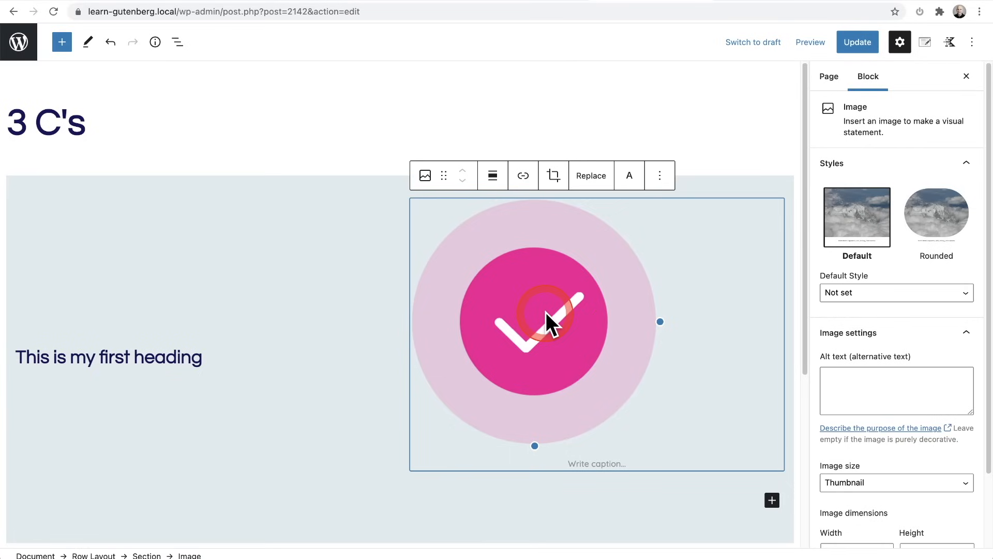
{"action": "left_click", "coordinate": [492, 180]}
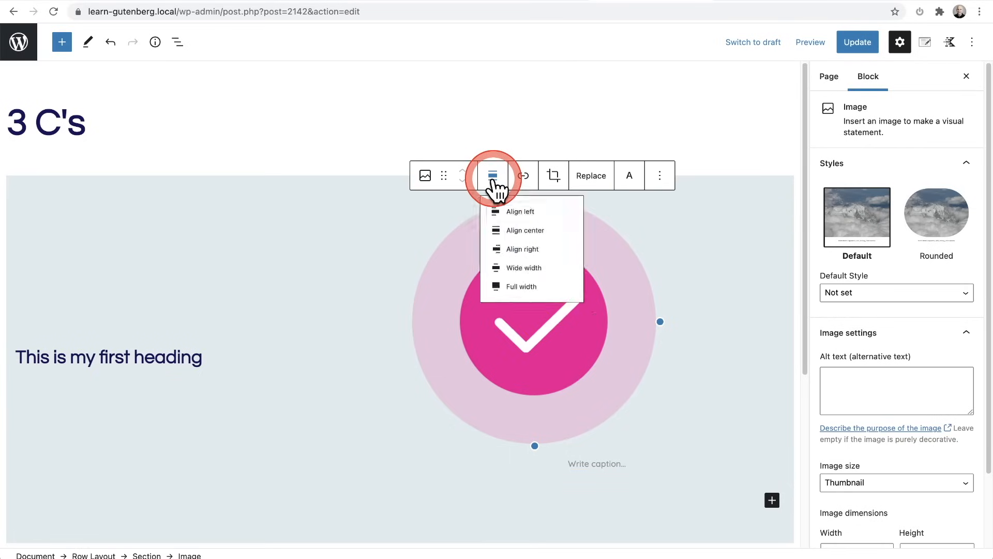
{"action": "left_click", "coordinate": [508, 239]}
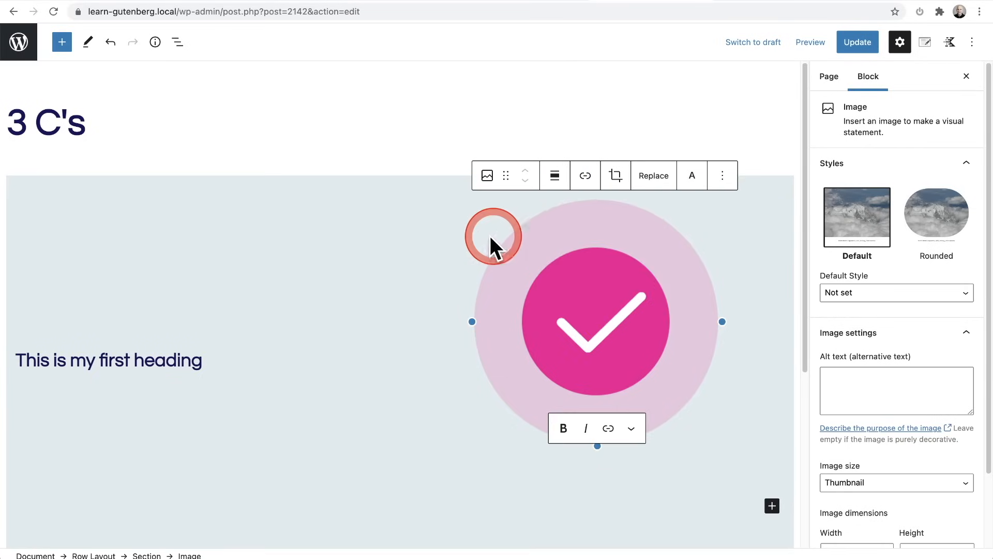
{"action": "left_click", "coordinate": [368, 96]}
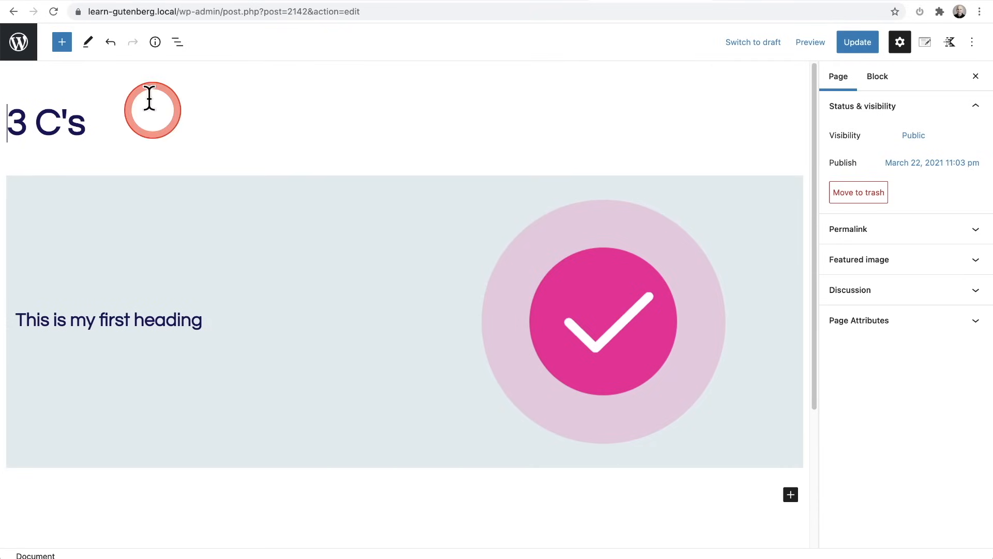
Insert a Kadence Info Box block directly on the page below the row and select its title
{"action": "left_click", "coordinate": [62, 43]}
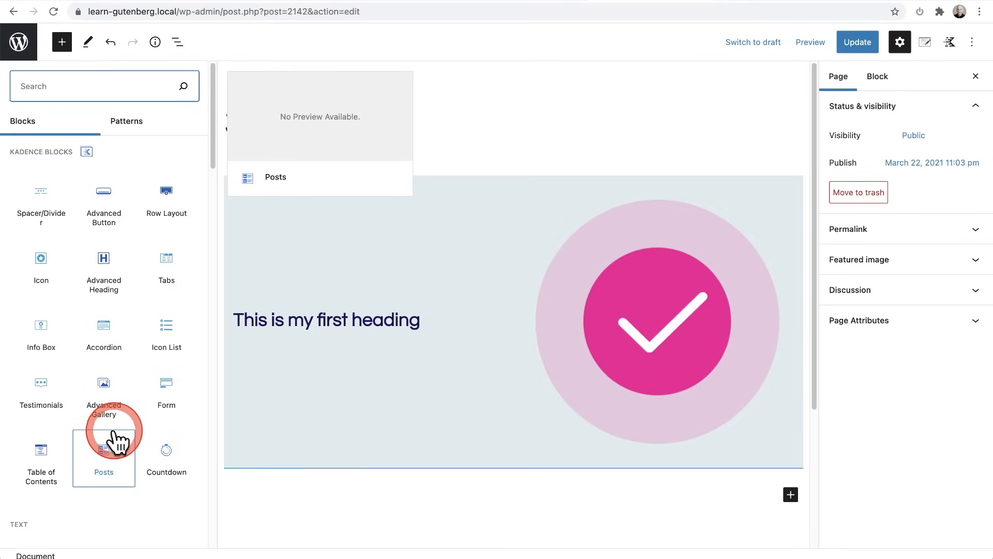
{"action": "left_click", "coordinate": [36, 335]}
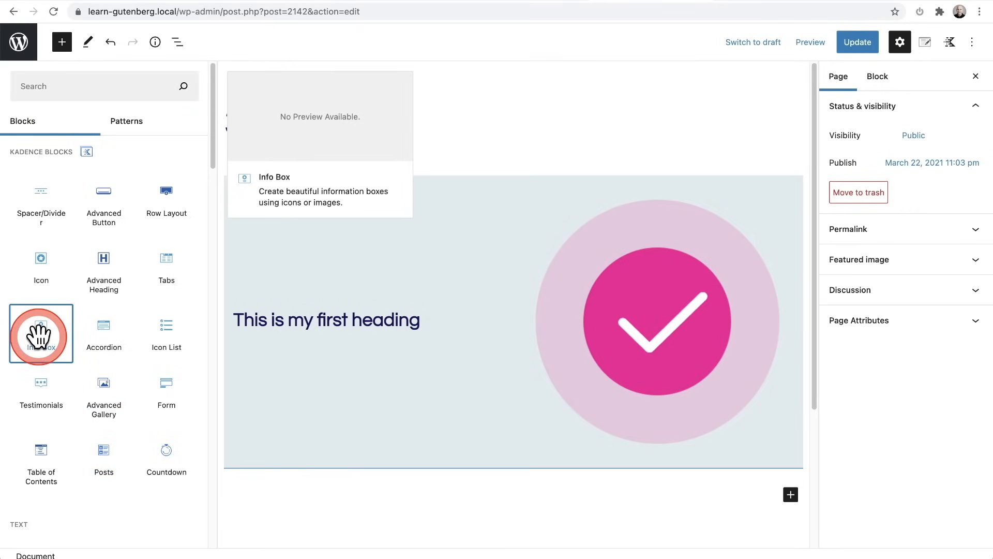
{"action": "scroll", "coordinate": [426, 452], "scroll_direction": "down", "scroll_amount": 4}
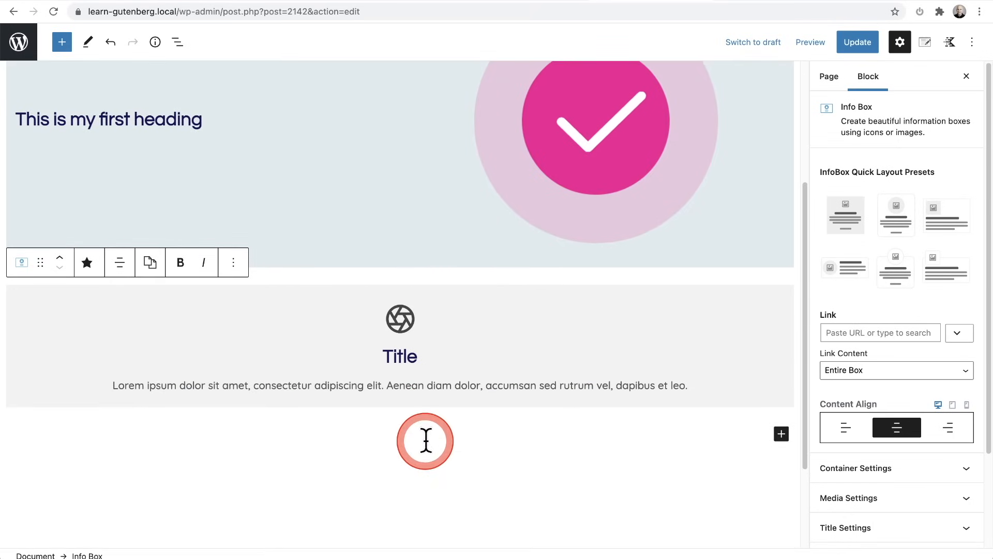
{"action": "left_click", "coordinate": [410, 359]}
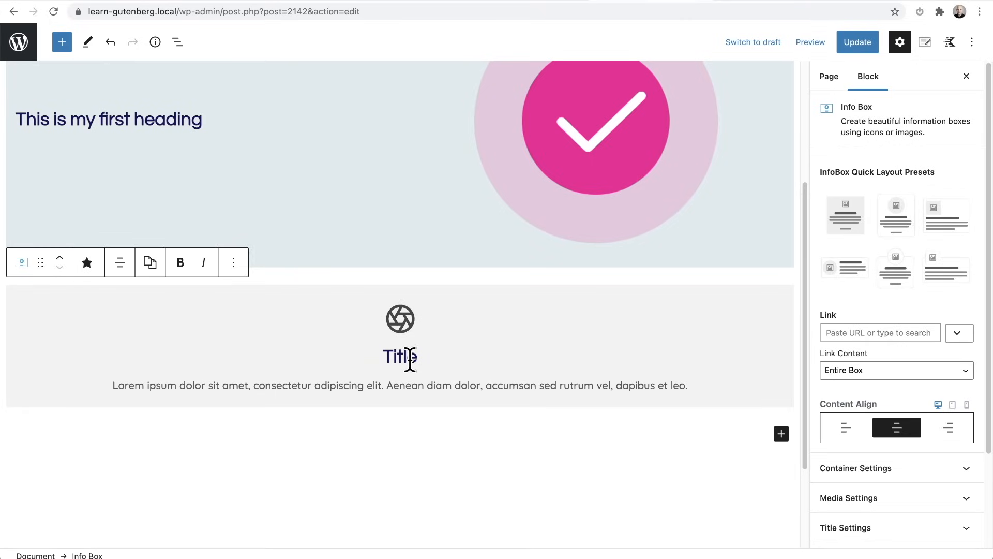
{"action": "left_click", "coordinate": [399, 357]}
{"action": "left_click", "coordinate": [335, 341]}
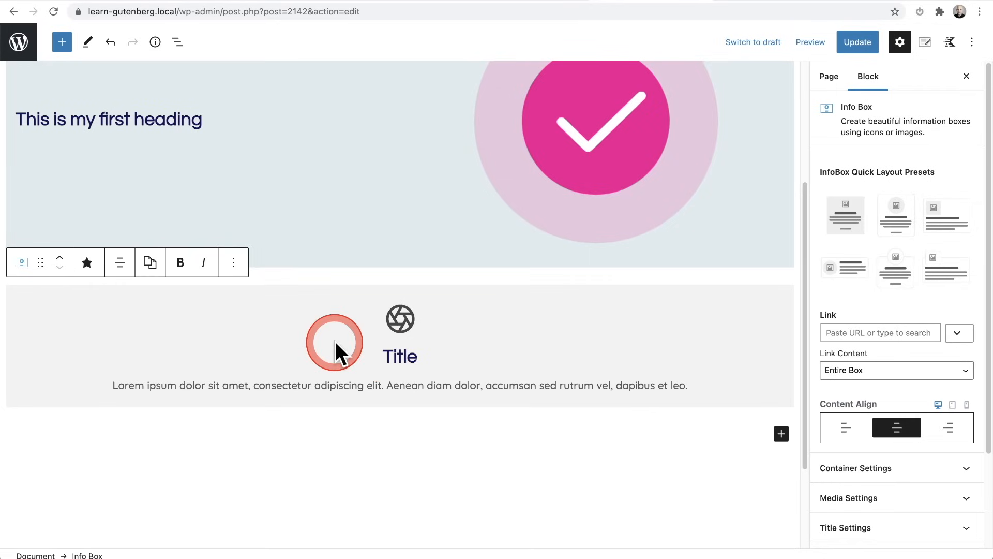
Remove the Info Box block from below the row
{"action": "left_click", "coordinate": [233, 262]}
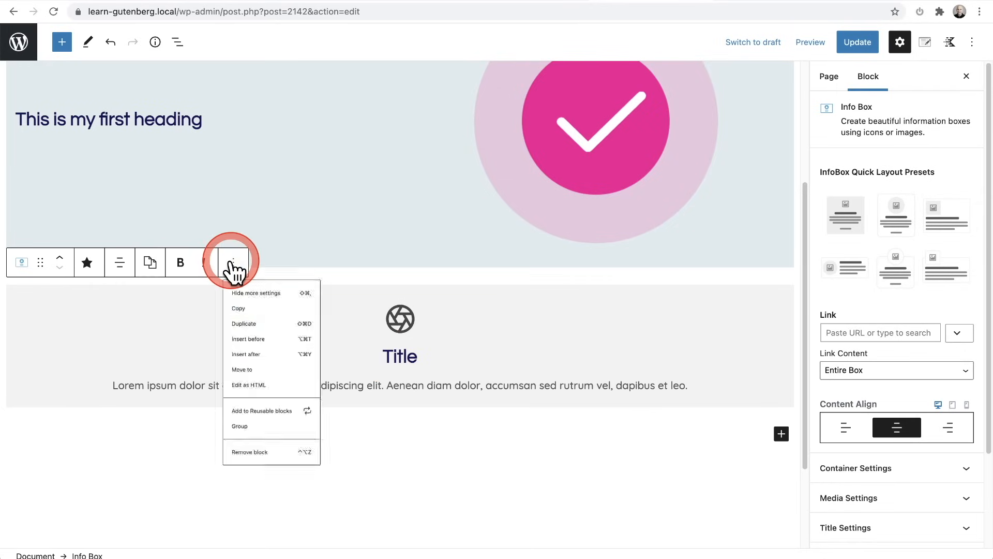
{"action": "left_click", "coordinate": [290, 538]}
{"action": "left_click", "coordinate": [300, 394]}
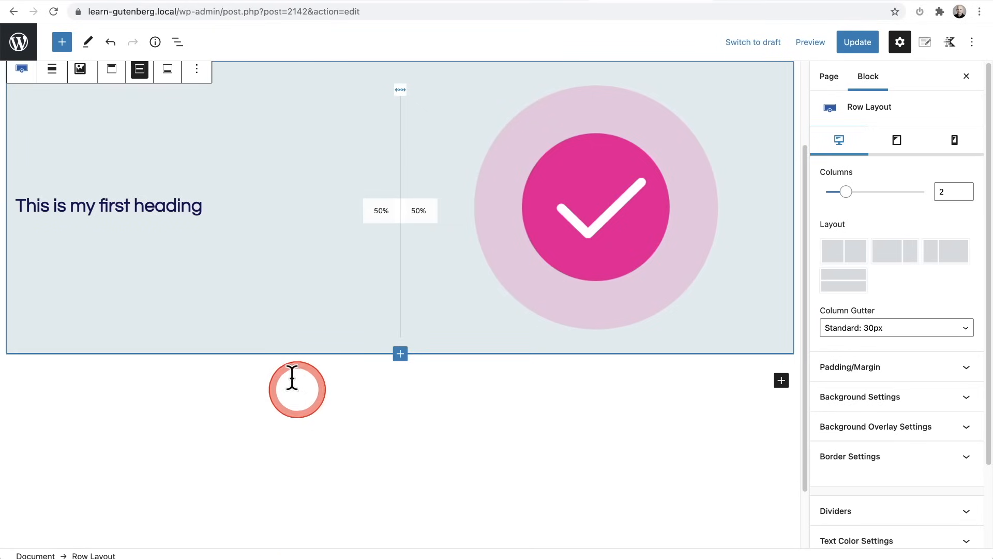
Insert a Row Layout block with a single-column layout below the existing row
{"action": "left_click", "coordinate": [62, 42]}
{"action": "left_click", "coordinate": [62, 42]}
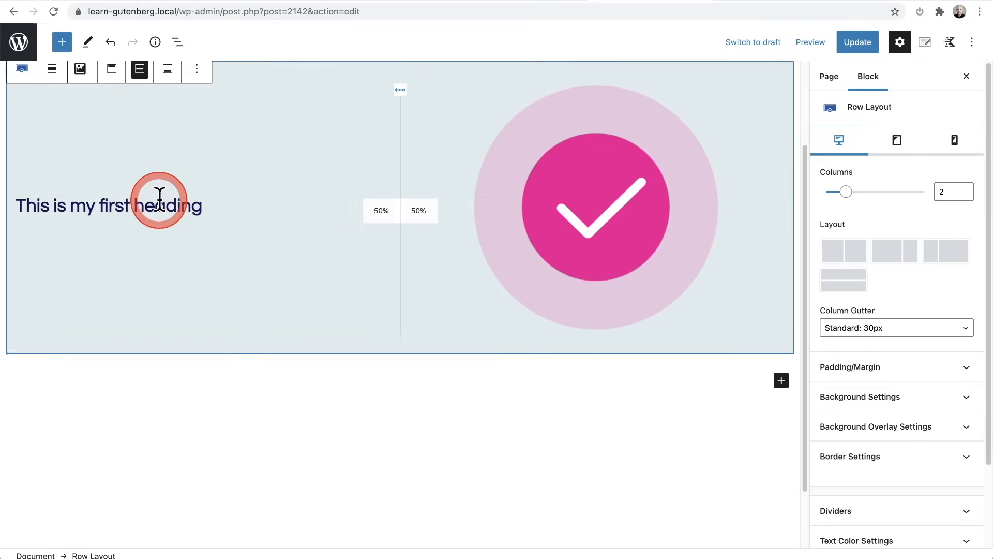
{"action": "left_click_drag", "start_coordinate": [167, 229], "coordinate": [166, 195]}
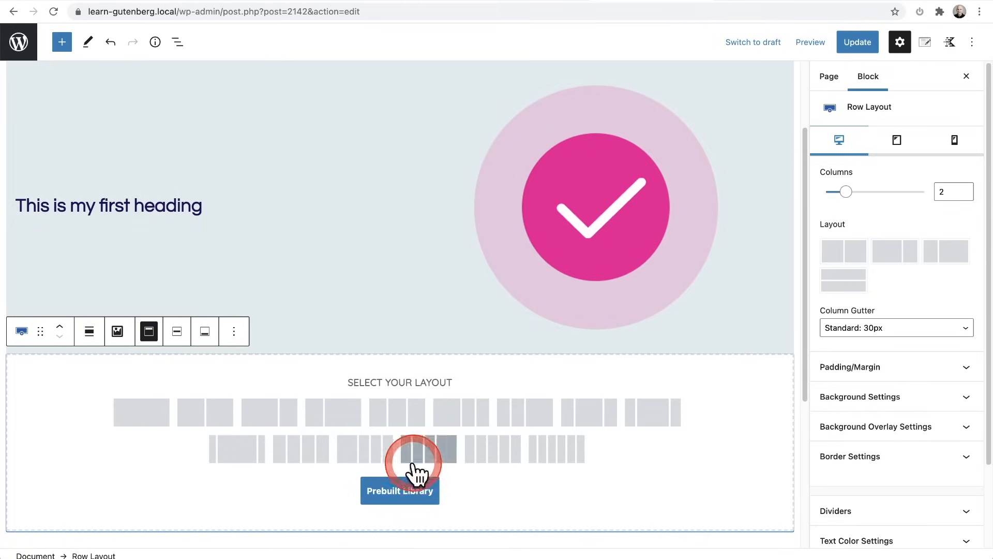
{"action": "left_click", "coordinate": [137, 413]}
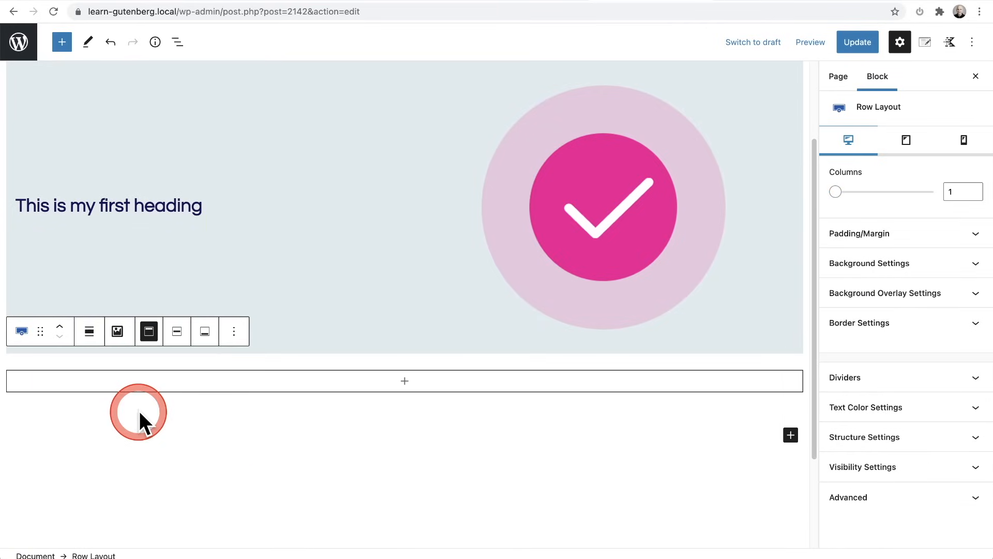
Find the Info Box block by searching for "in" and insert it into the single-column row
{"action": "left_click", "coordinate": [403, 383]}
{"action": "left_click", "coordinate": [401, 382]}
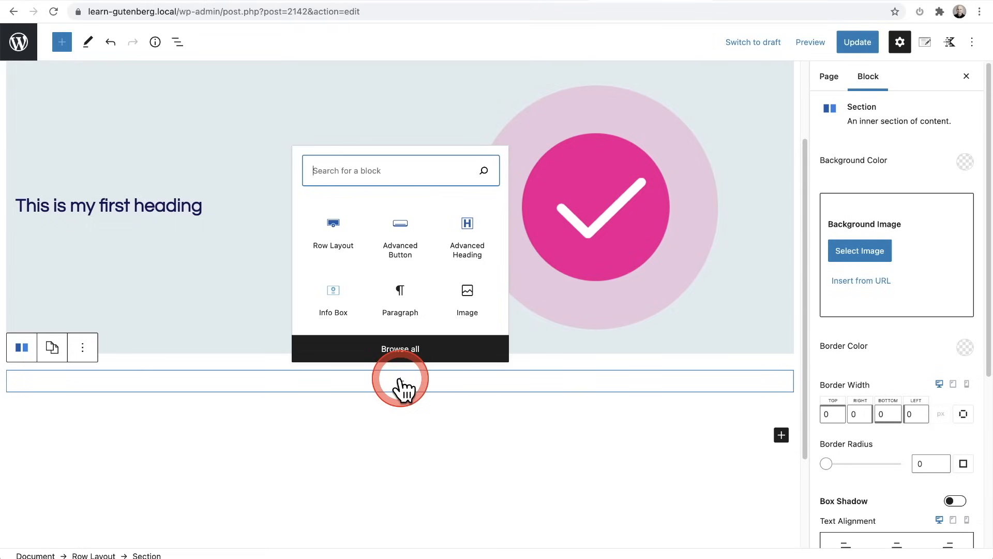
{"action": "type", "text": "in"}
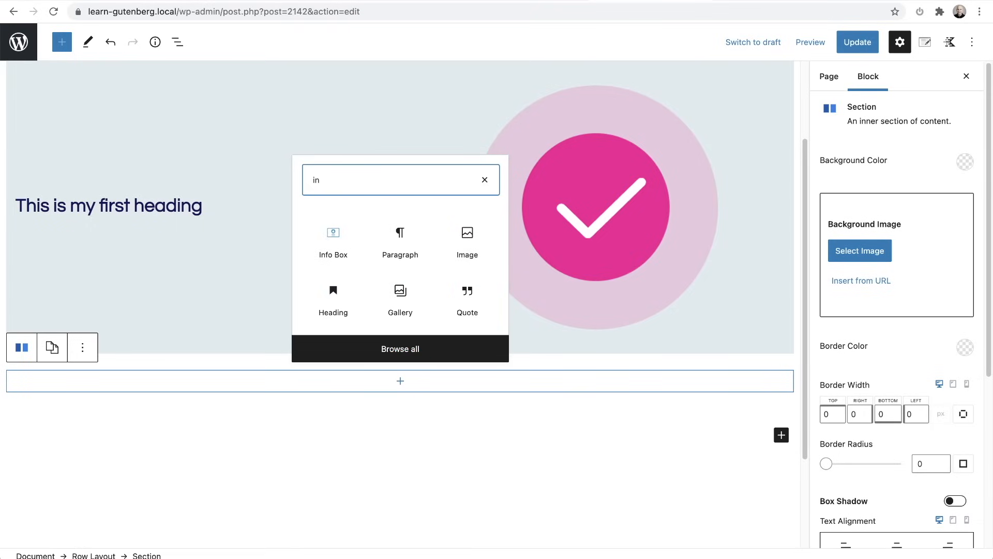
{"action": "left_click", "coordinate": [331, 243]}
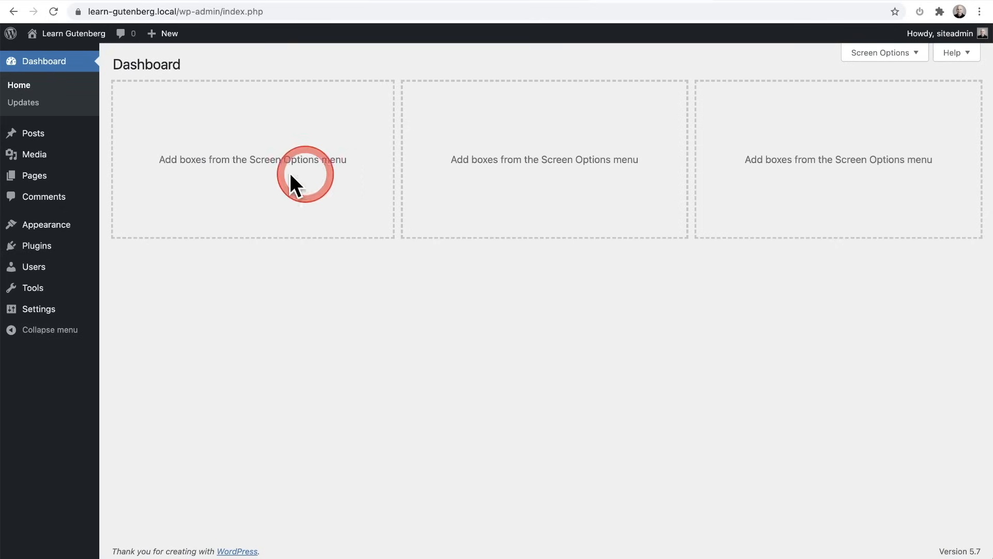
Open the Home page from the site's page list for editing and look over its hero section
{"action": "left_click", "coordinate": [34, 178]}
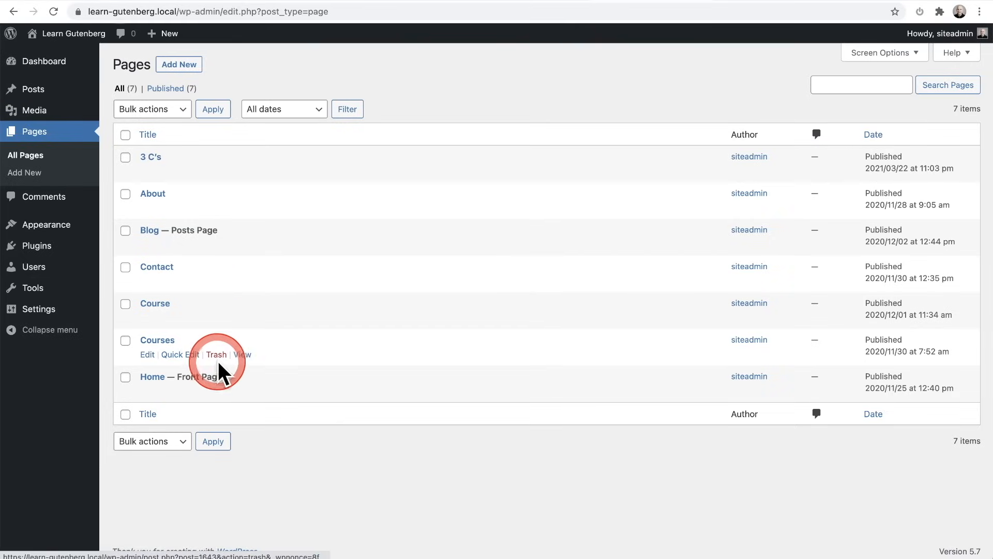
{"action": "left_click", "coordinate": [153, 376]}
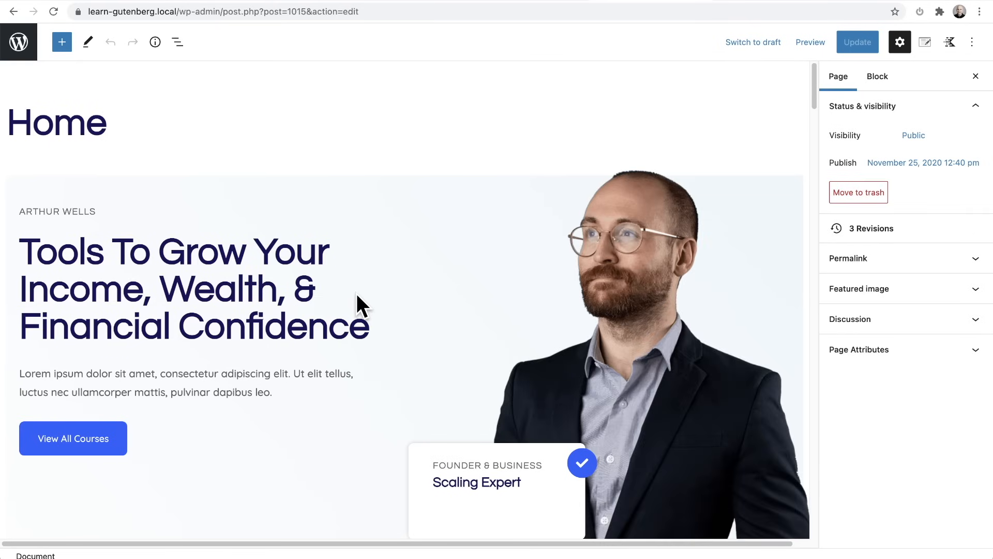
{"action": "scroll", "coordinate": [356, 294], "scroll_direction": "down", "scroll_amount": 3}
{"action": "left_click", "coordinate": [366, 289]}
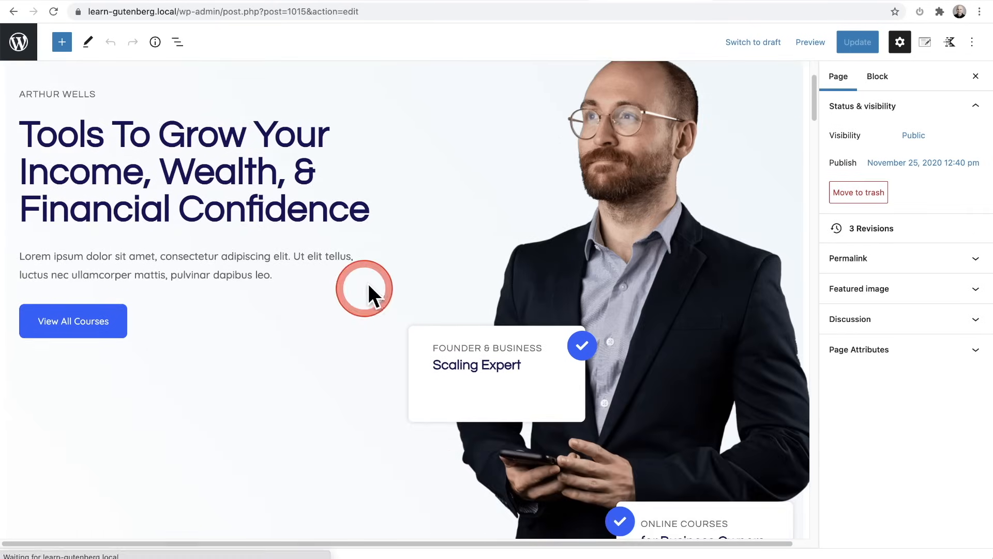
{"action": "scroll", "coordinate": [398, 216], "scroll_direction": "down", "scroll_amount": 4}
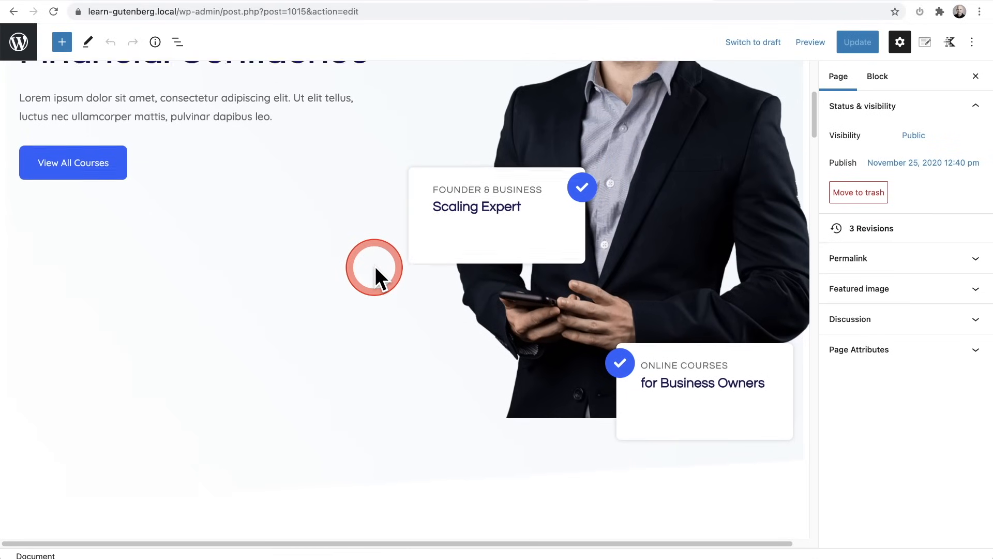
{"action": "scroll", "coordinate": [375, 266], "scroll_direction": "up", "scroll_amount": 5}
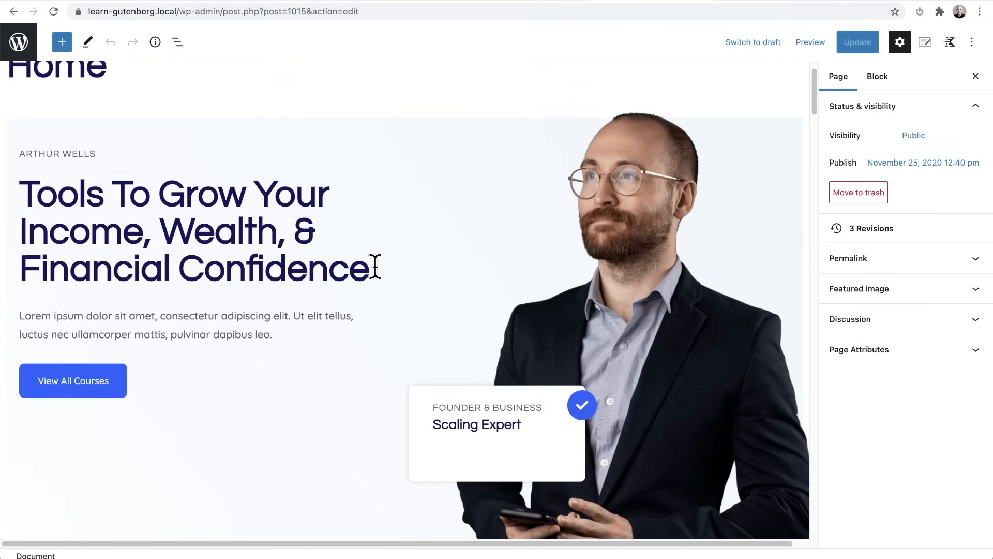
{"action": "left_click", "coordinate": [412, 288]}
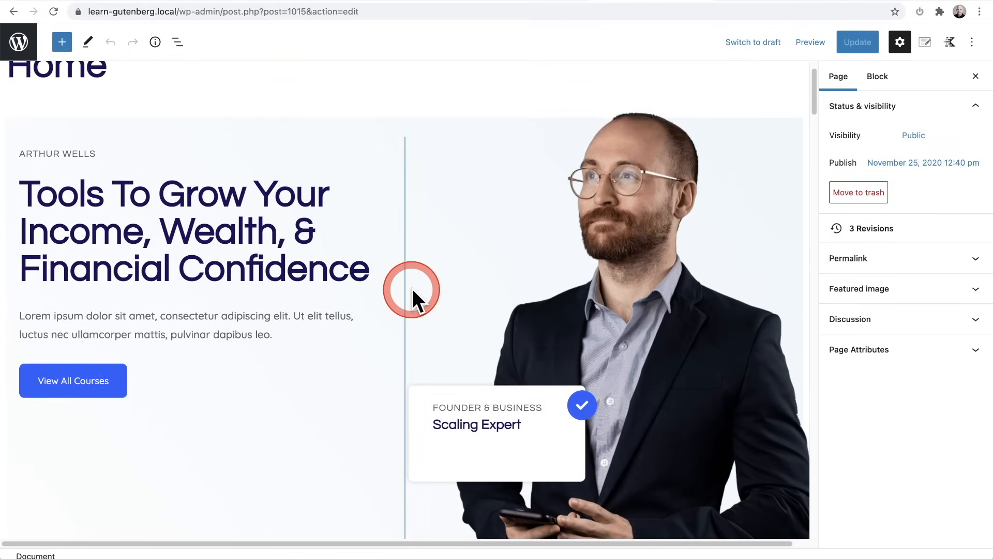
{"action": "left_click", "coordinate": [269, 297]}
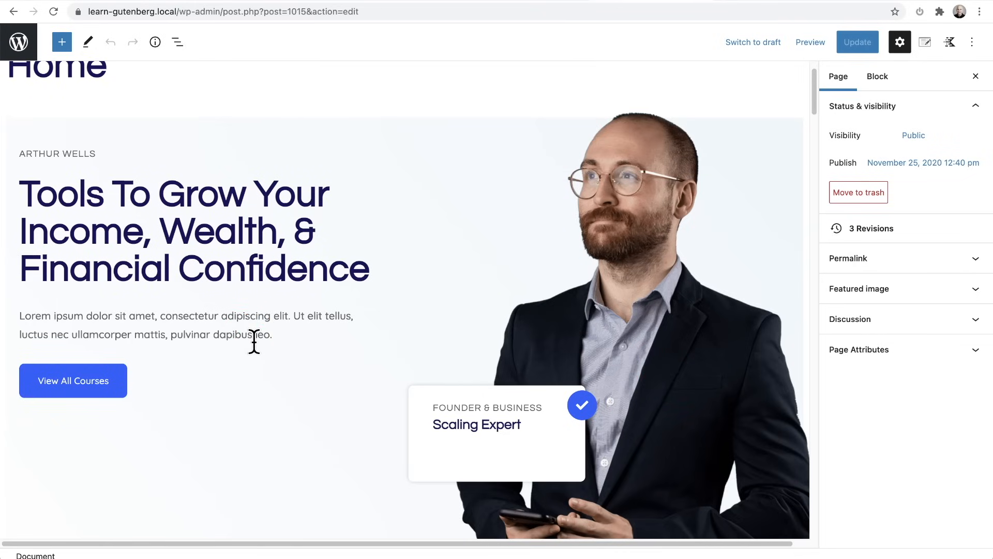
{"action": "scroll", "coordinate": [264, 349], "scroll_direction": "up", "scroll_amount": 1}
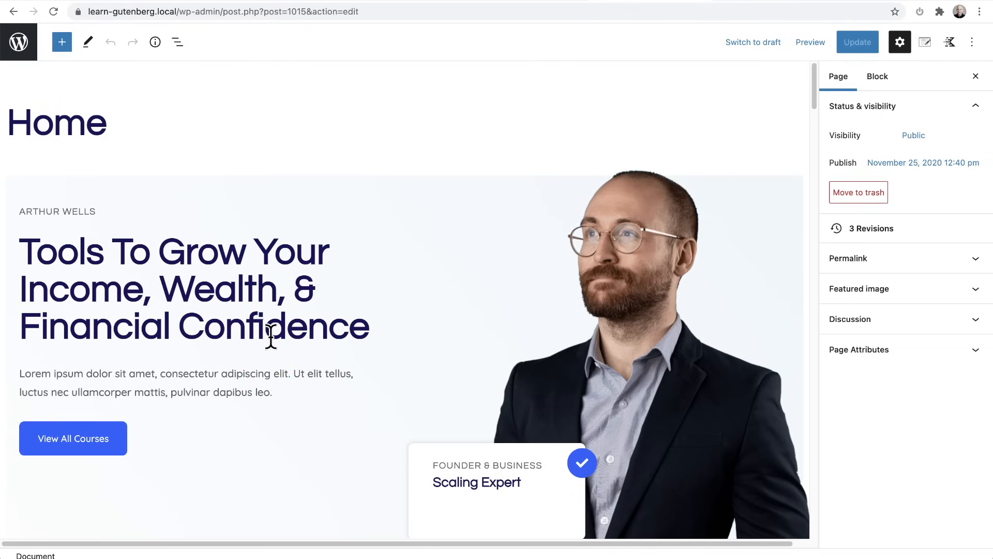
{"action": "left_click", "coordinate": [270, 336]}
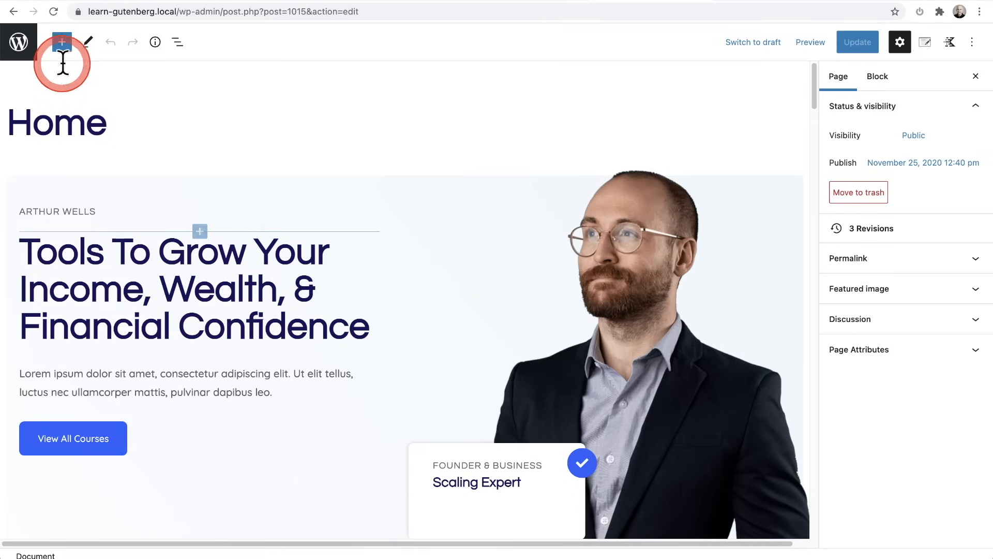
Browse the block library from the Kadence Blocks through the design, widget and embed blocks
{"action": "left_click", "coordinate": [62, 42]}
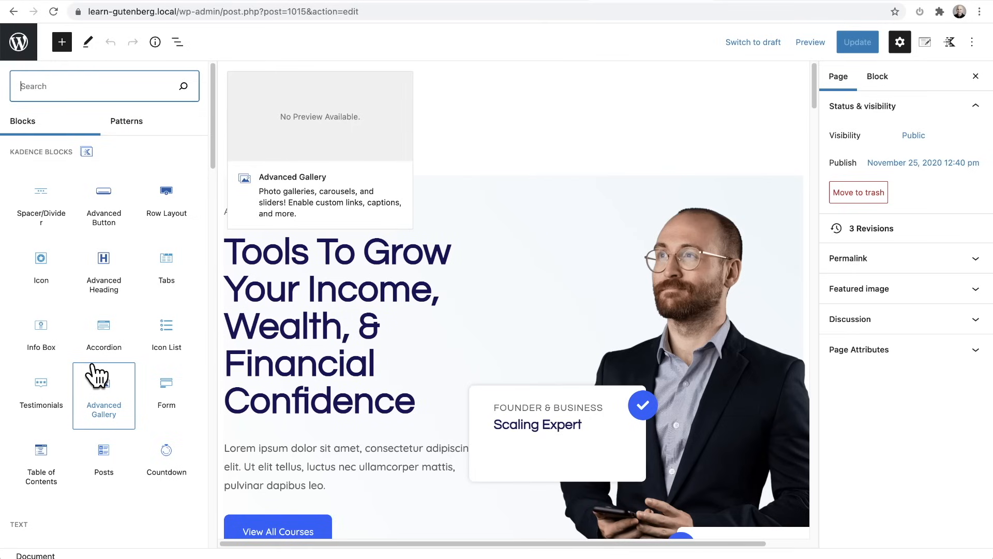
{"action": "scroll", "coordinate": [95, 373], "scroll_direction": "down", "scroll_amount": 6}
{"action": "left_click", "coordinate": [67, 357]}
{"action": "left_click", "coordinate": [92, 376]}
{"action": "scroll", "coordinate": [95, 374], "scroll_direction": "down", "scroll_amount": 9}
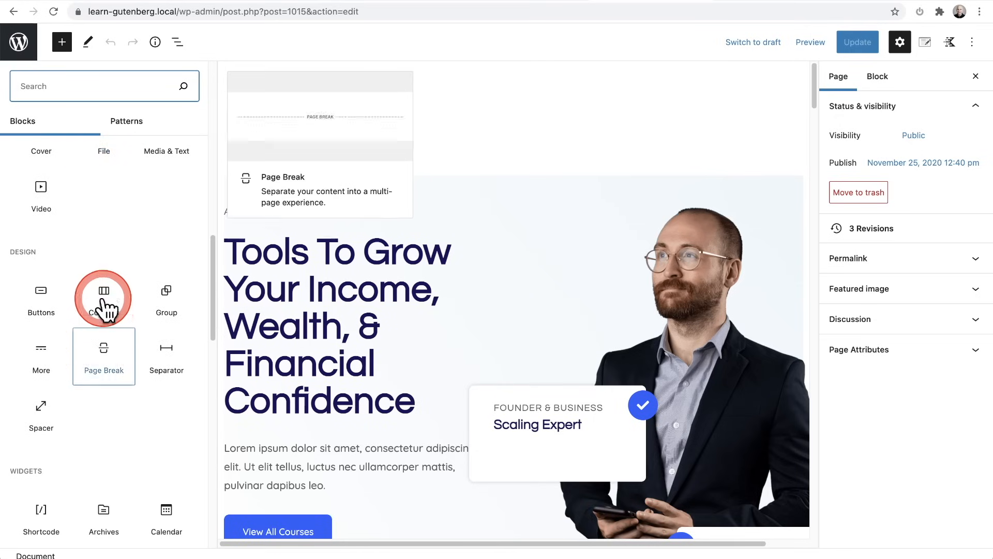
{"action": "scroll", "coordinate": [120, 414], "scroll_direction": "down", "scroll_amount": 8}
{"action": "scroll", "coordinate": [120, 415], "scroll_direction": "down", "scroll_amount": 5}
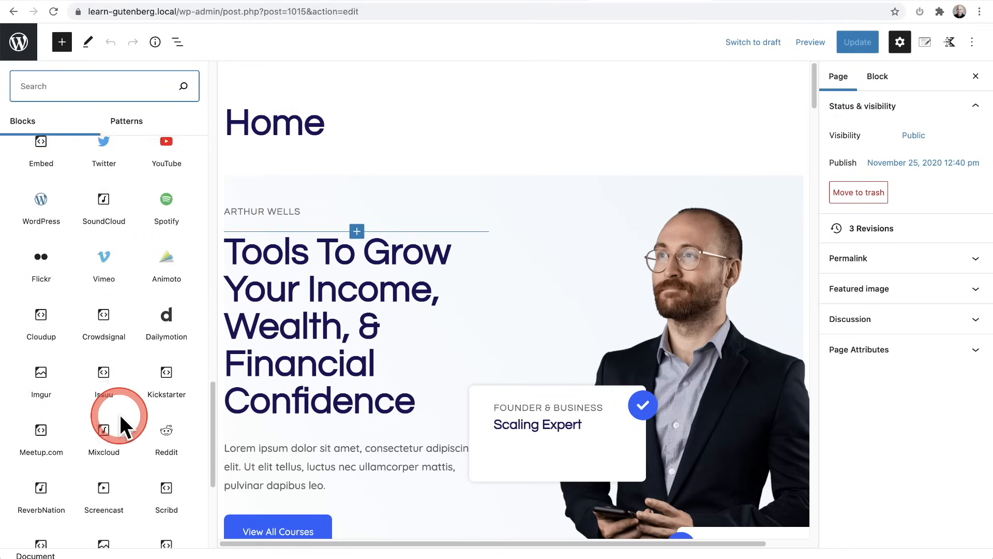
{"action": "scroll", "coordinate": [119, 412], "scroll_direction": "up", "scroll_amount": 20}
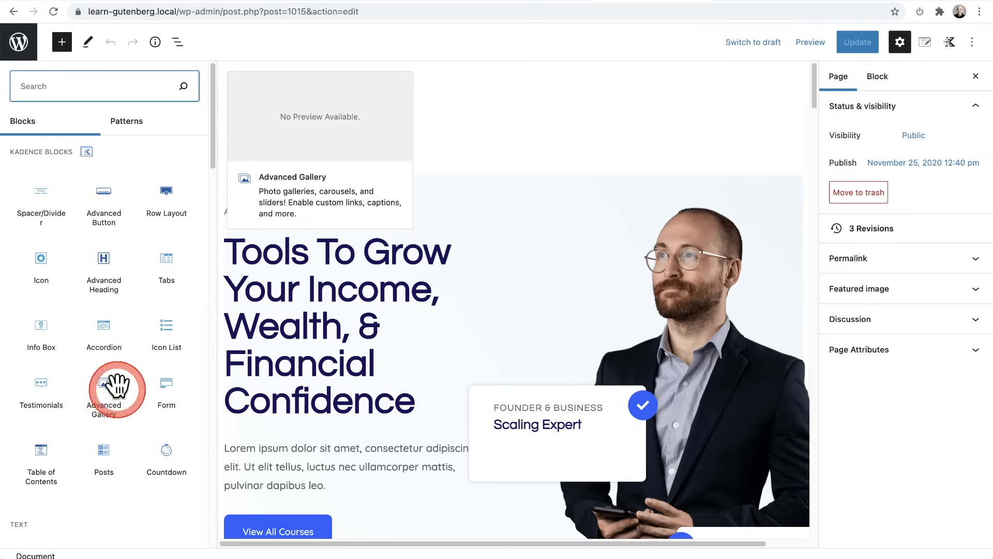
{"action": "left_click", "coordinate": [117, 351]}
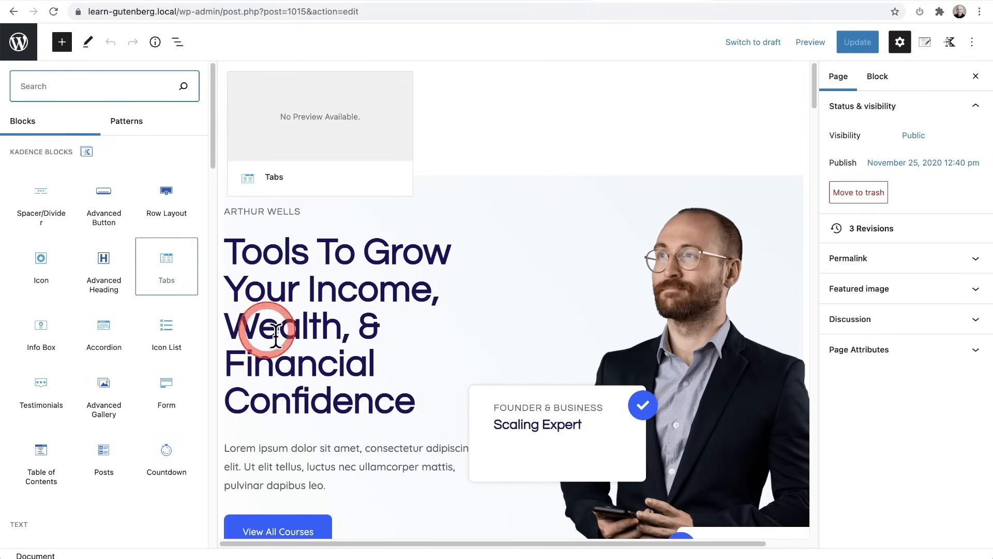
{"action": "left_click", "coordinate": [147, 371]}
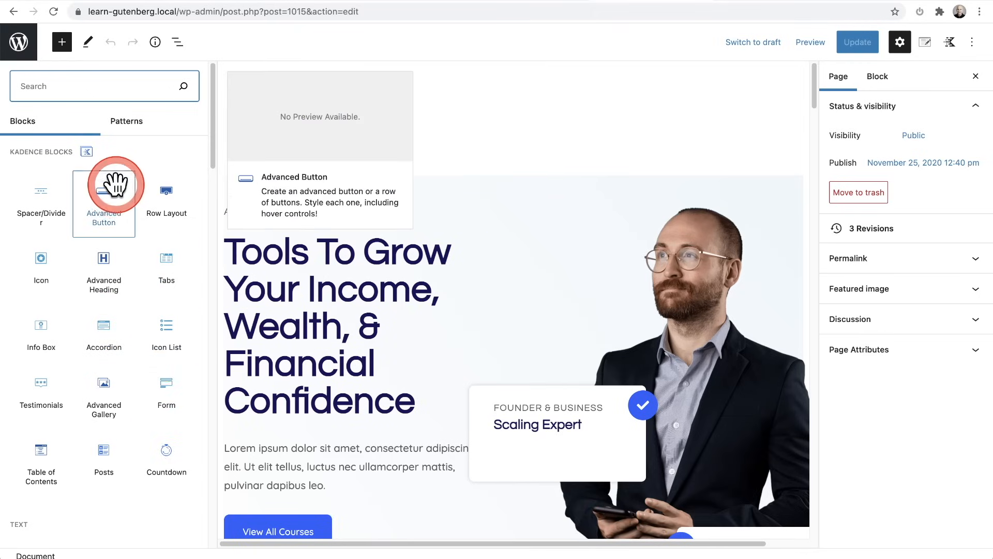
Insert an Advanced Button block between the hero's main heading and its paragraph, and select it
{"action": "left_click_drag", "start_coordinate": [101, 209], "coordinate": [322, 433]}
{"action": "scroll", "coordinate": [291, 396], "scroll_direction": "down", "scroll_amount": 2}
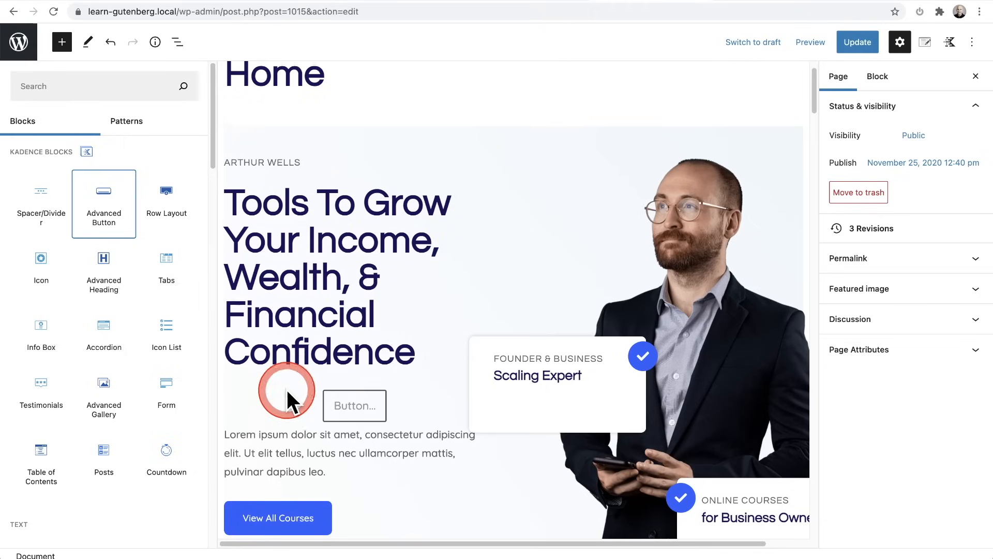
{"action": "left_click", "coordinate": [407, 397]}
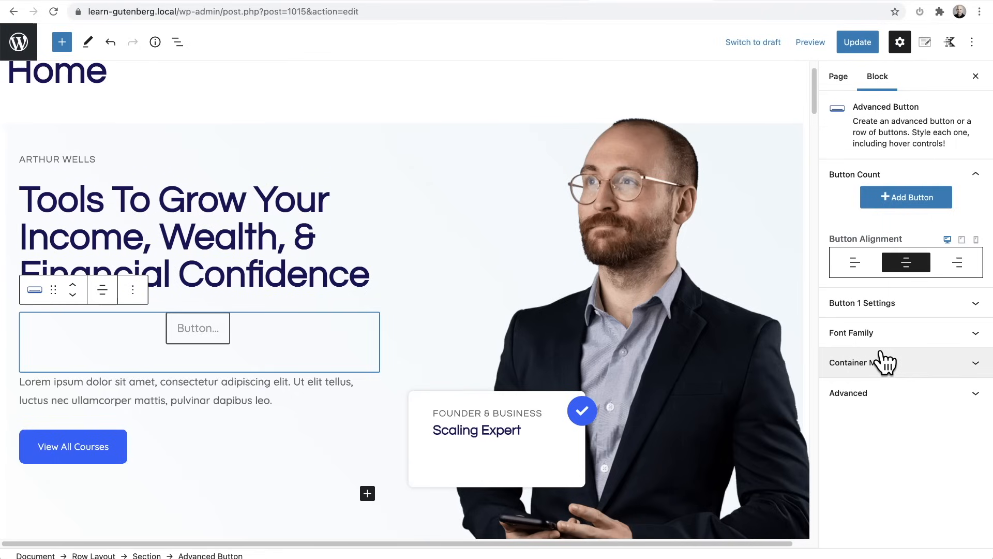
Review the options for the new Advanced Button block and remove it from the hero section
{"action": "left_click", "coordinate": [133, 290]}
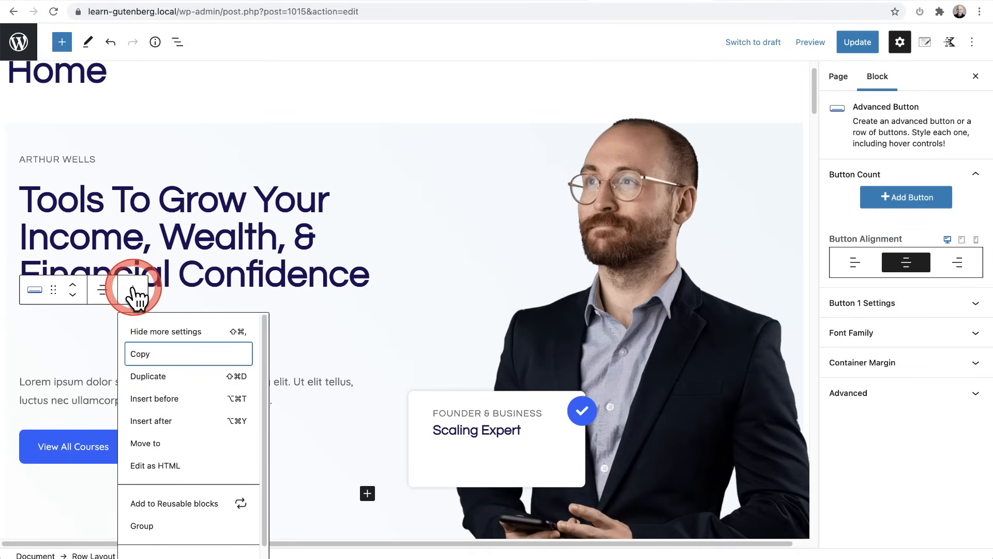
{"action": "scroll", "coordinate": [151, 392], "scroll_direction": "down", "scroll_amount": 1}
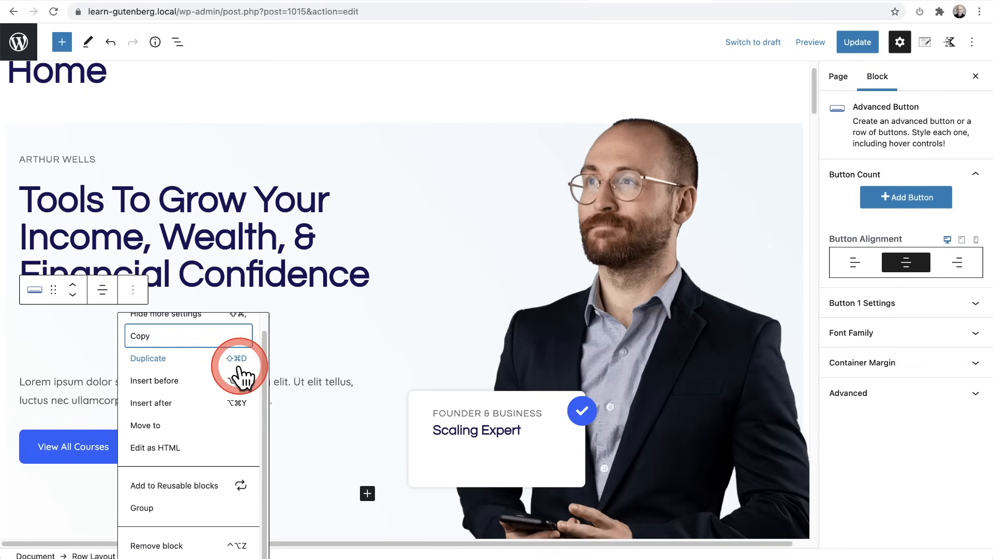
{"action": "scroll", "coordinate": [239, 376], "scroll_direction": "up", "scroll_amount": 1}
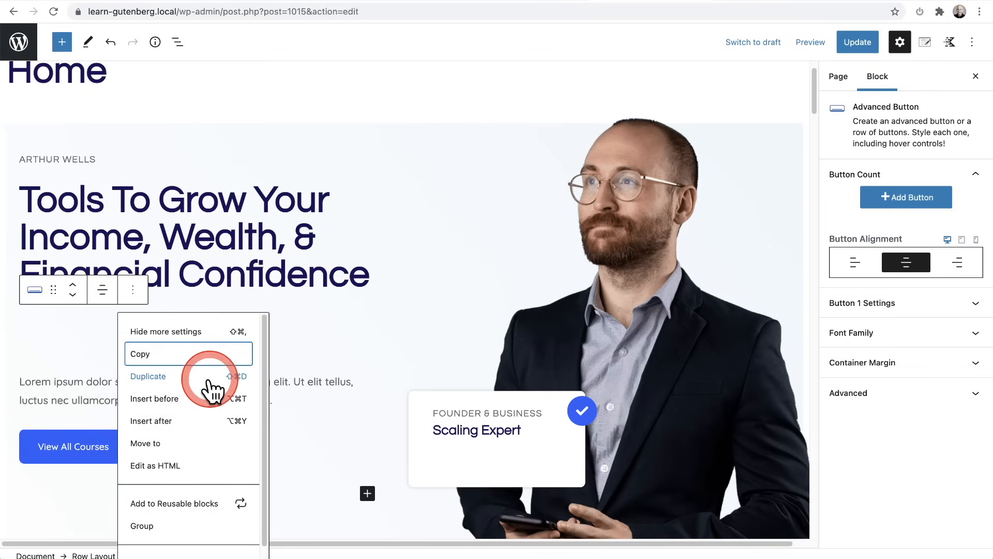
{"action": "scroll", "coordinate": [207, 390], "scroll_direction": "down", "scroll_amount": 1}
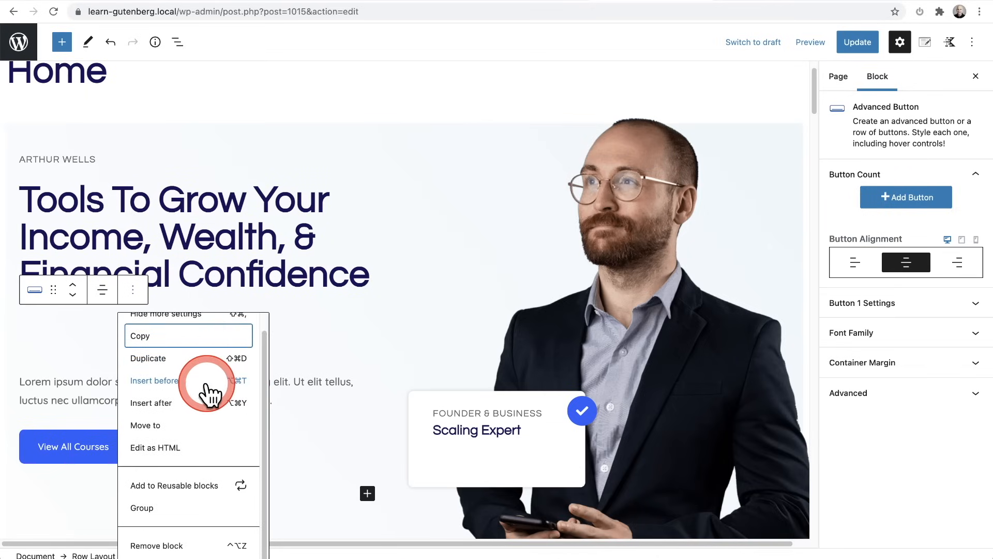
{"action": "left_click", "coordinate": [204, 547]}
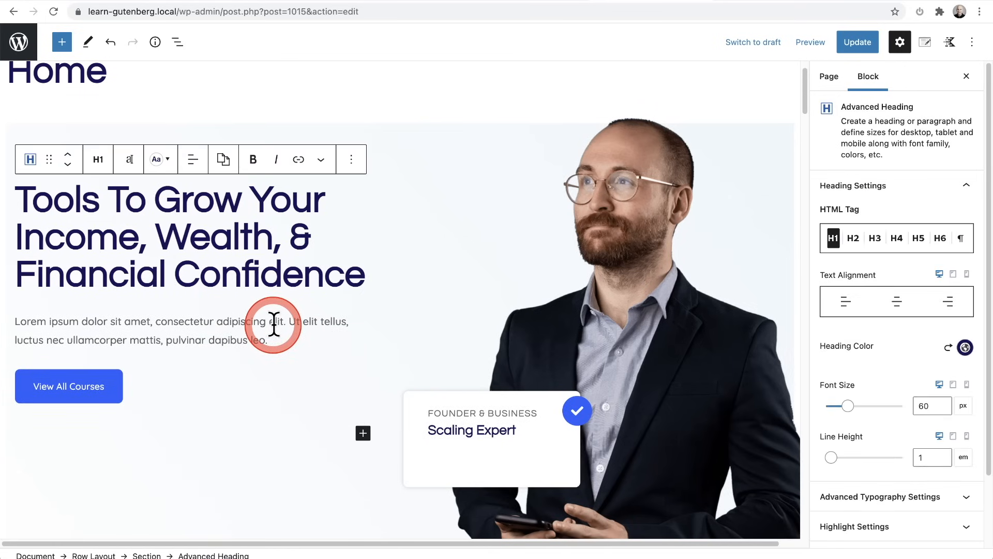
Undo the removal of the Advanced Button block and redo it
{"action": "scroll", "coordinate": [274, 324], "scroll_direction": "up", "scroll_amount": 1}
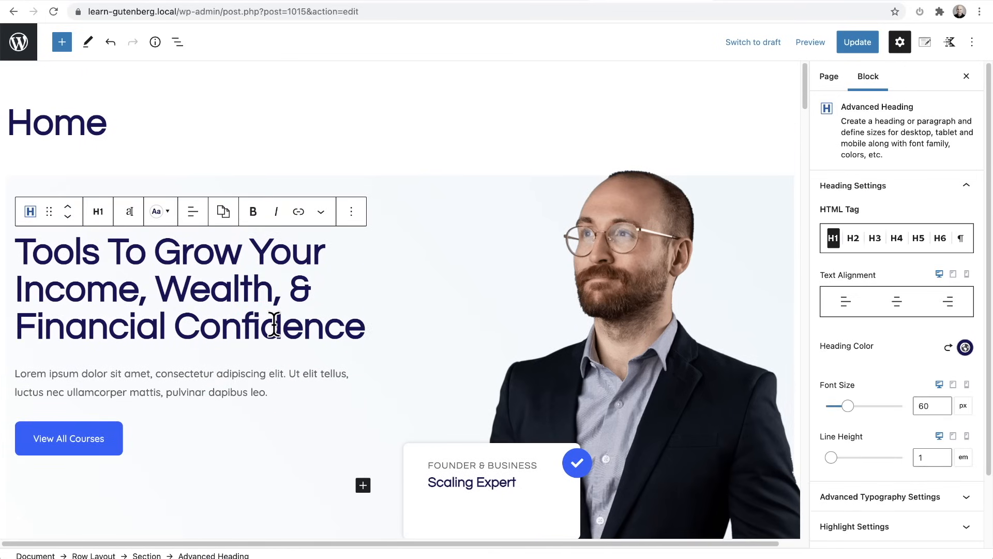
{"action": "left_click", "coordinate": [130, 66]}
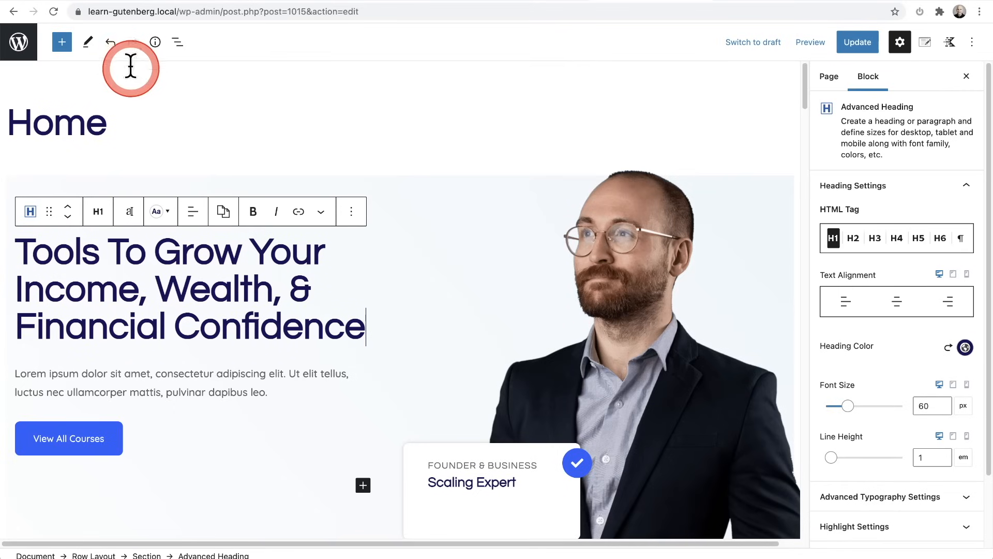
{"action": "left_click", "coordinate": [110, 46]}
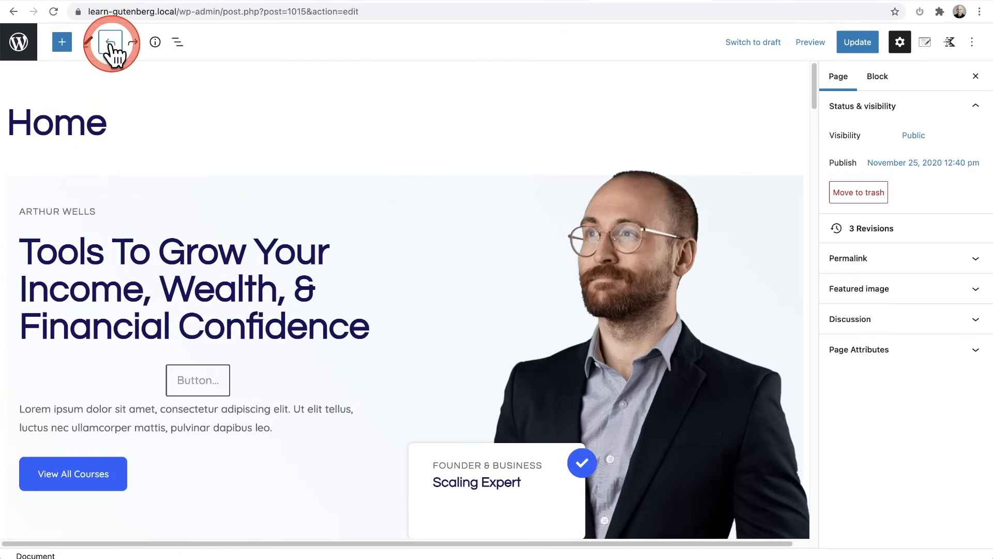
{"action": "left_click", "coordinate": [108, 52]}
{"action": "left_click", "coordinate": [143, 96]}
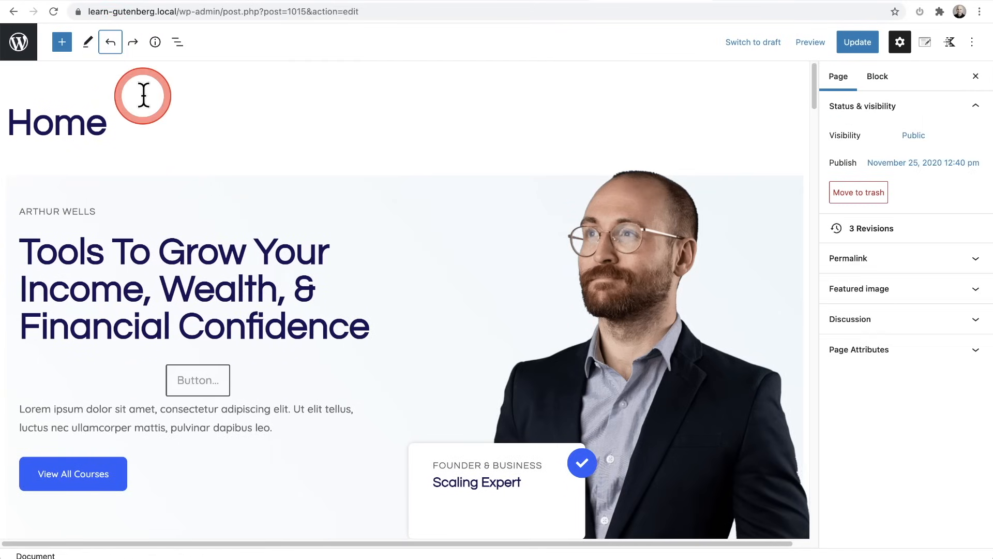
{"action": "left_click", "coordinate": [133, 43]}
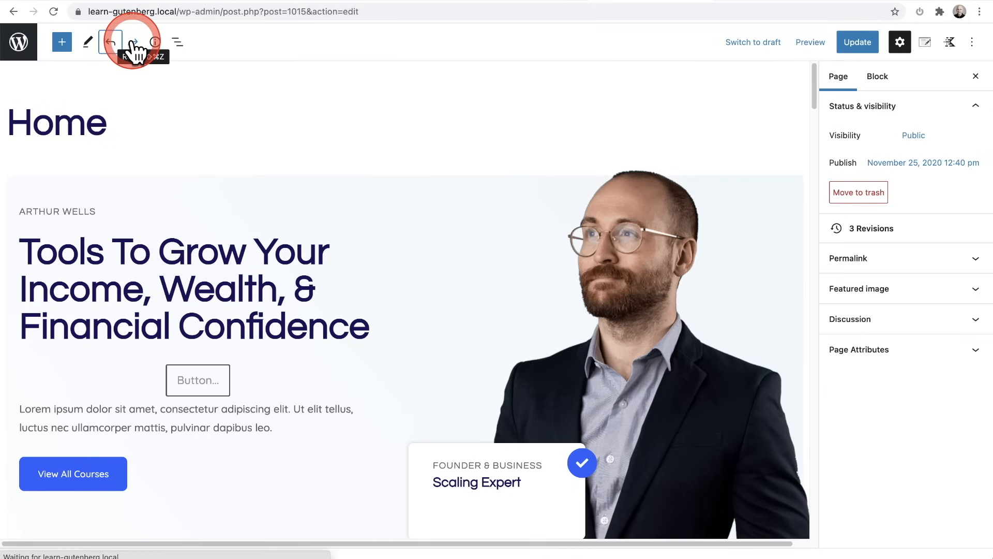
{"action": "left_click", "coordinate": [133, 44]}
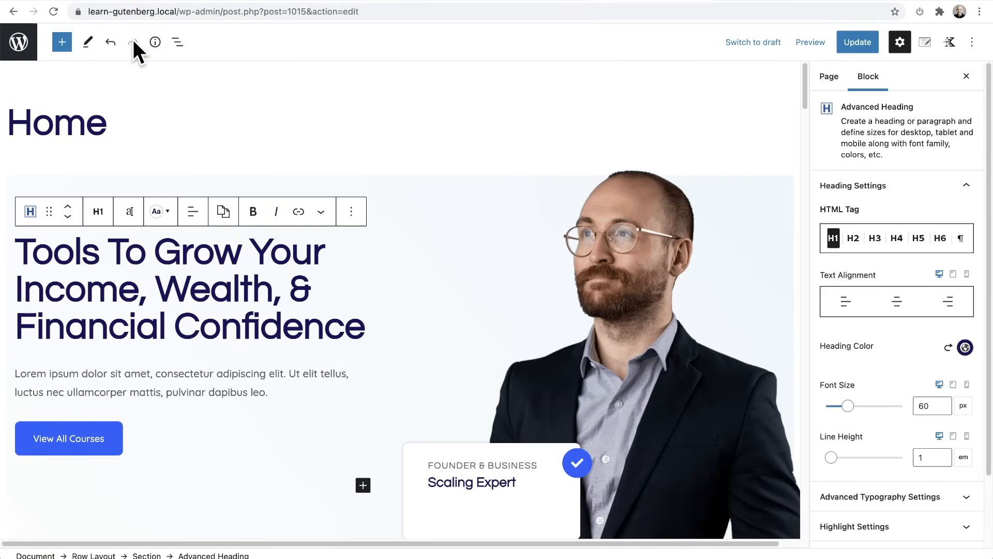
{"action": "left_click", "coordinate": [133, 44]}
Show the page's block structure in the list view and select the first section's Advanced Button block from it
{"action": "left_click", "coordinate": [177, 43]}
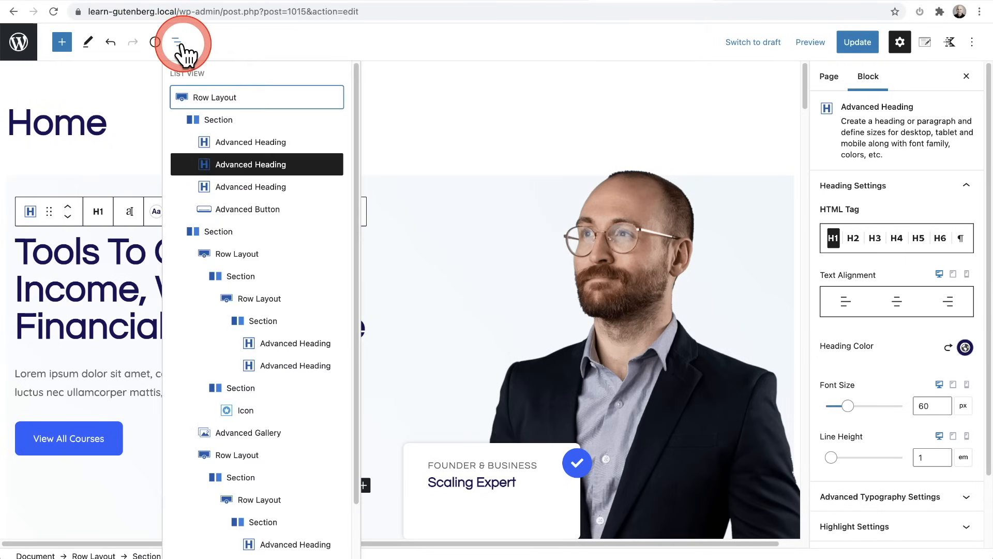
{"action": "left_click_drag", "start_coordinate": [233, 81], "coordinate": [267, 109]}
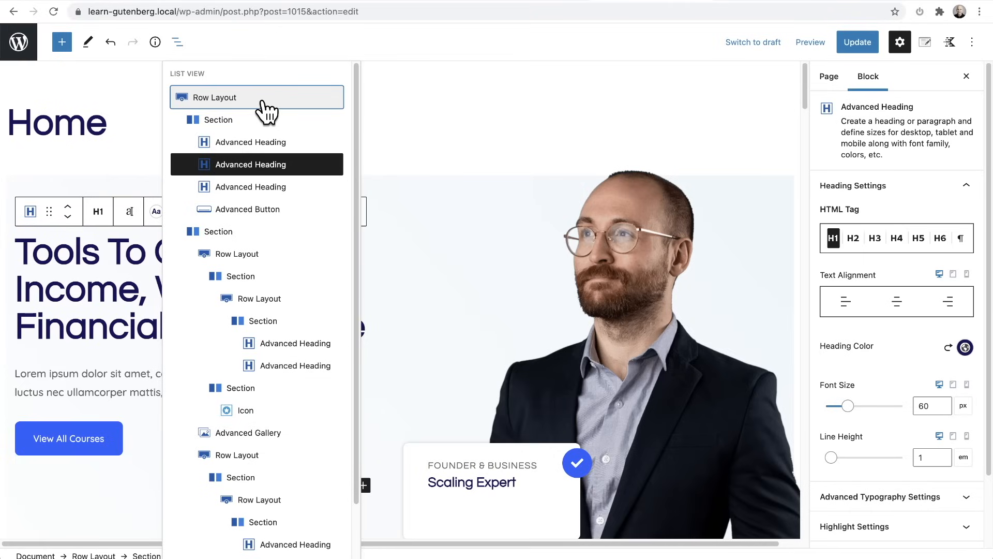
{"action": "left_click_drag", "start_coordinate": [266, 110], "coordinate": [238, 216]}
{"action": "left_click", "coordinate": [240, 210]}
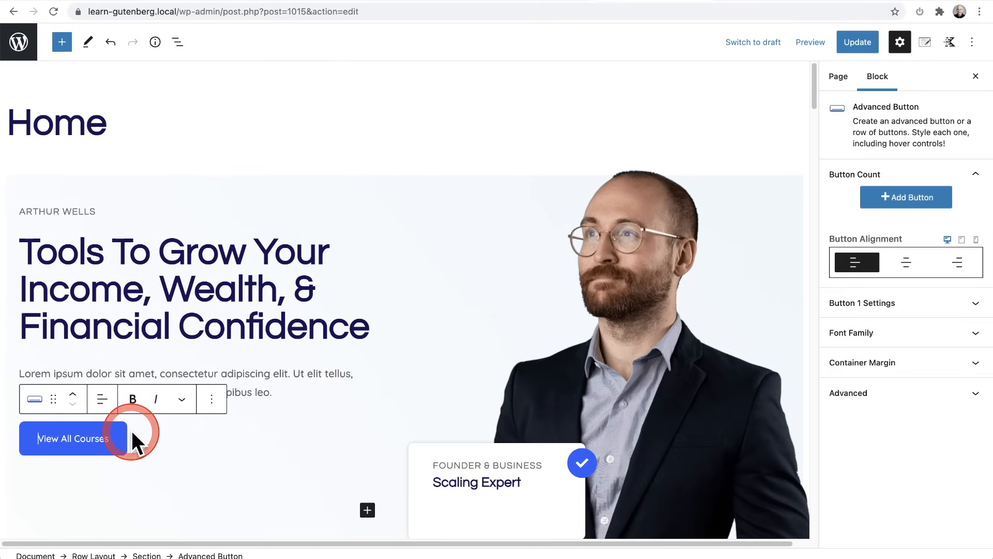
Select the hero's Advanced Gallery image and the small H6 heading above the title, and locate the heading in the list view
{"action": "left_click", "coordinate": [178, 42]}
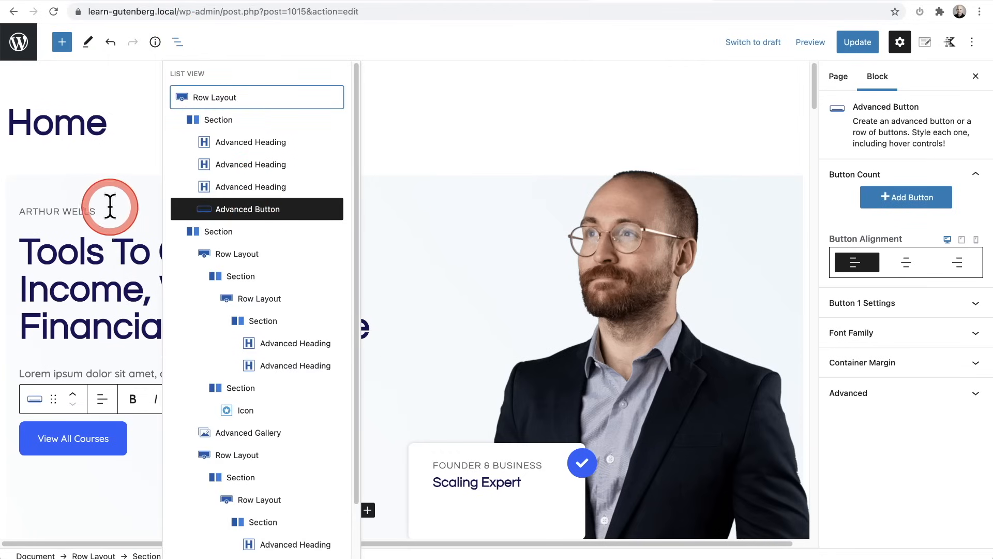
{"action": "left_click", "coordinate": [465, 296]}
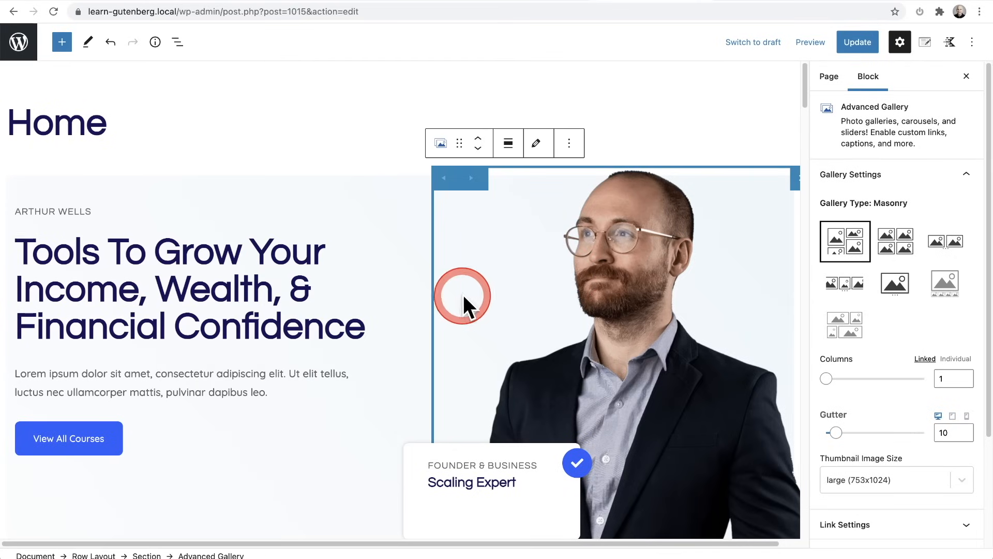
{"action": "left_click", "coordinate": [333, 214]}
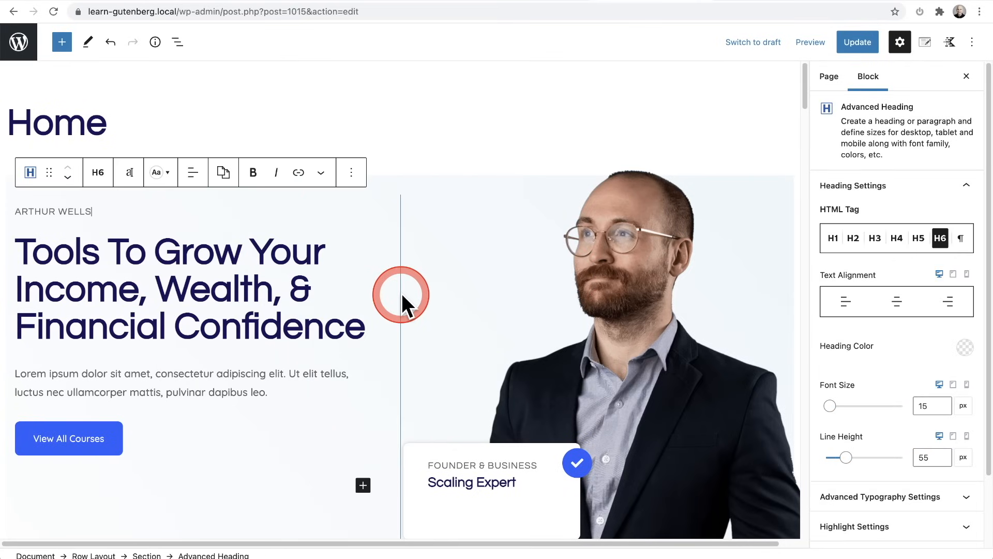
{"action": "left_click", "coordinate": [177, 42]}
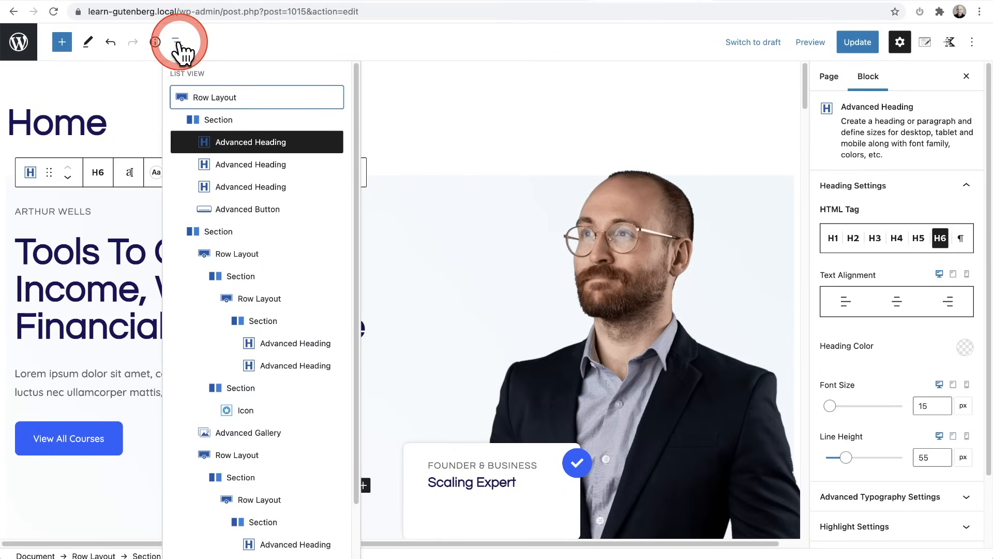
Select the hero's outer Row Layout from the list view and set its gradient background overlay's first color to palette color E1EBEE
{"action": "left_click", "coordinate": [217, 97]}
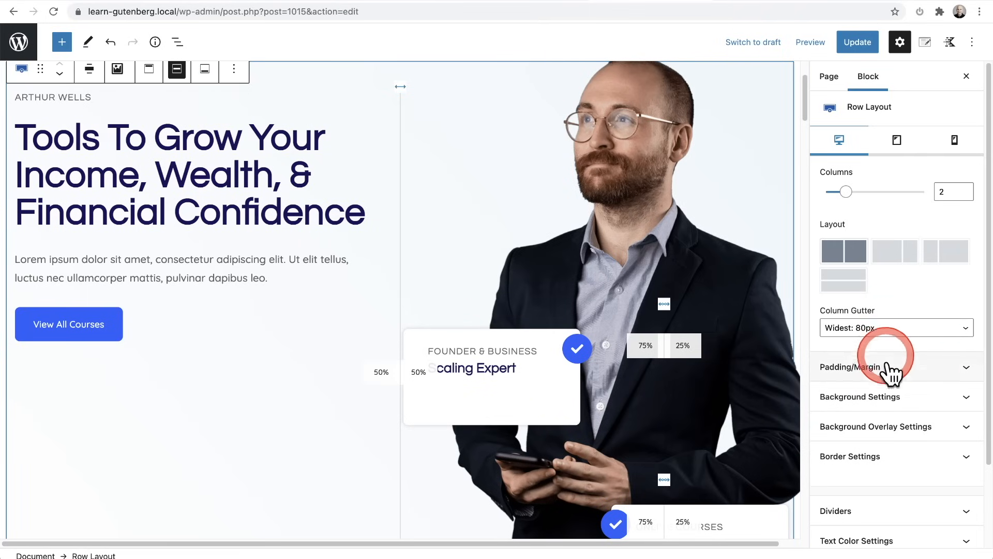
{"action": "left_click", "coordinate": [902, 397]}
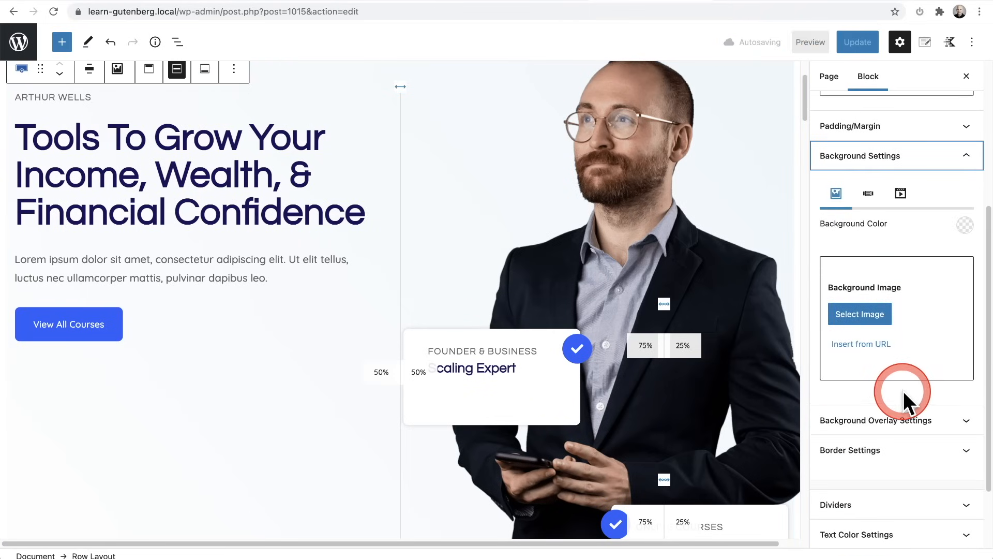
{"action": "left_click", "coordinate": [913, 420]}
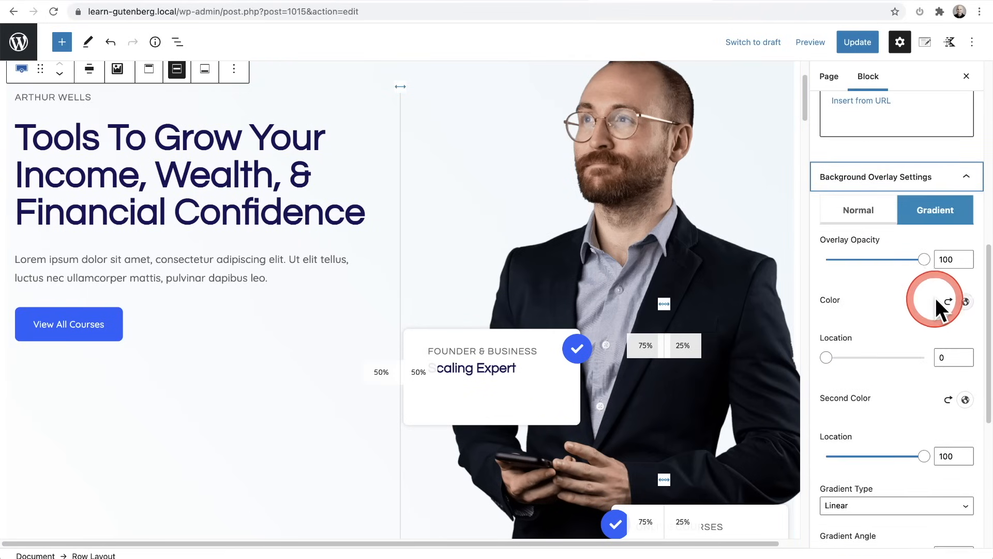
{"action": "left_click", "coordinate": [965, 301]}
{"action": "left_click", "coordinate": [897, 267]}
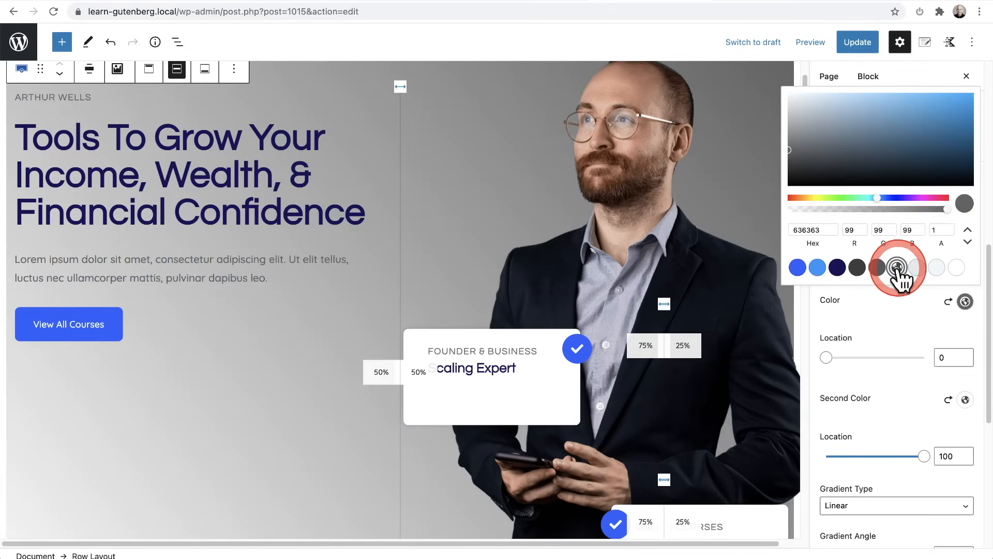
{"action": "left_click", "coordinate": [919, 269]}
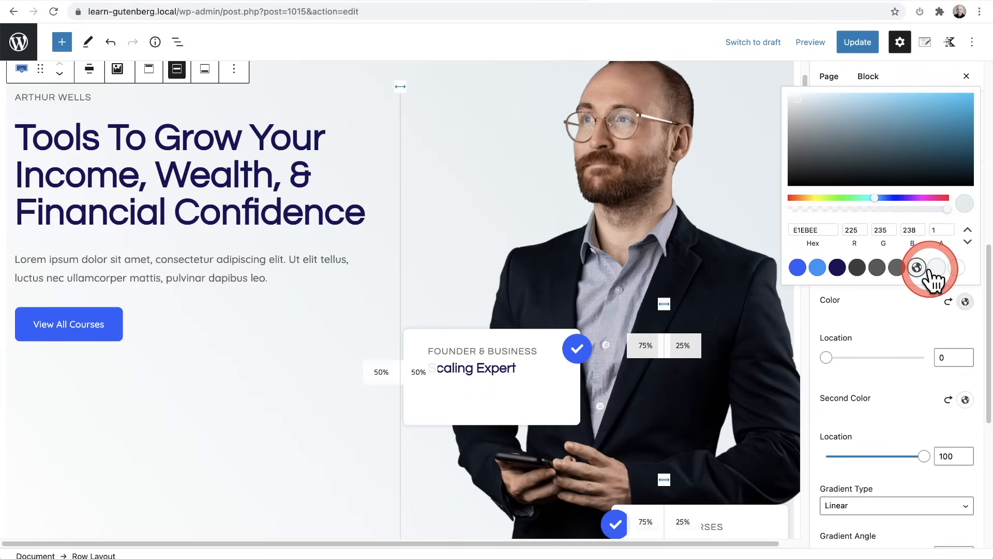
{"action": "left_click", "coordinate": [882, 302]}
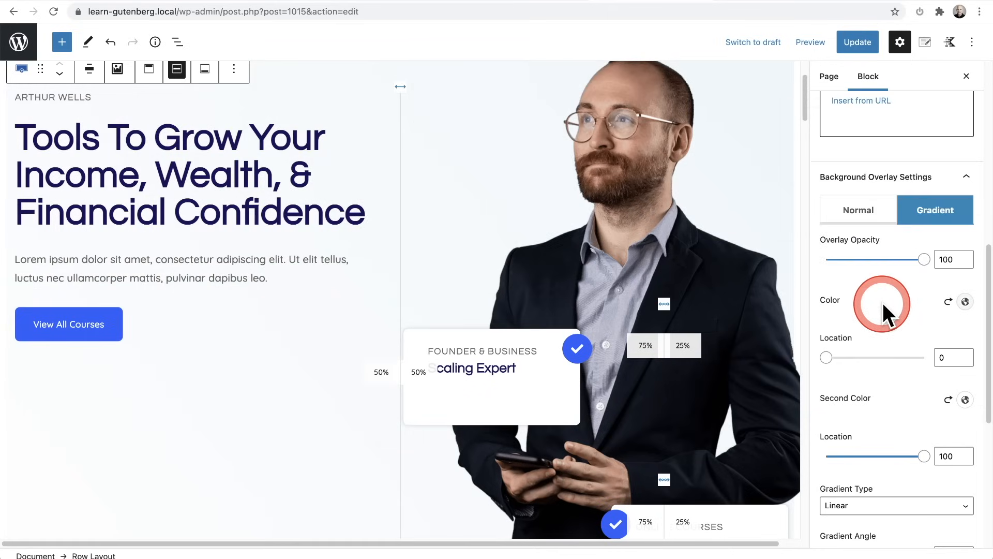
{"action": "scroll", "coordinate": [882, 303], "scroll_direction": "up", "scroll_amount": 10}
{"action": "left_click", "coordinate": [867, 217]}
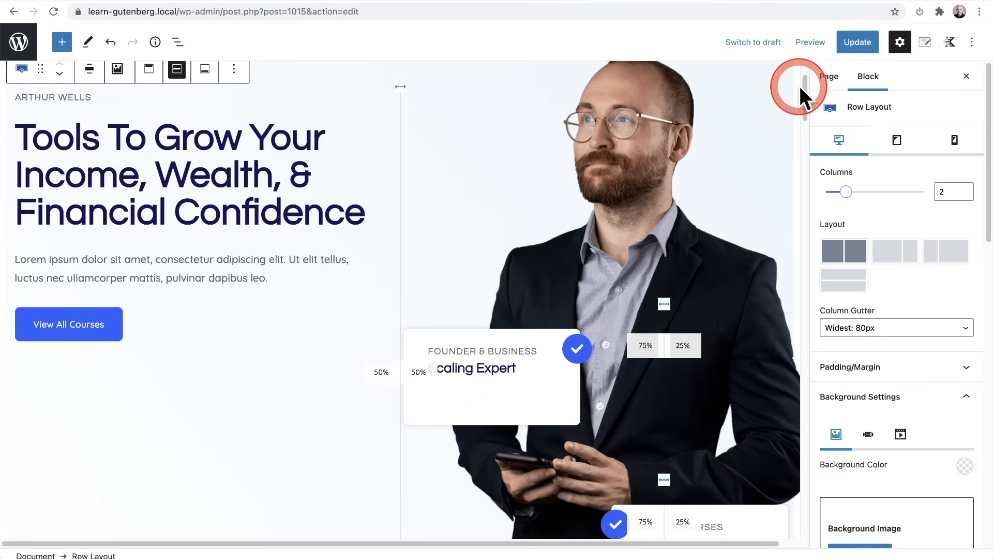
Review the available device preview options for the page and close them
{"action": "left_click", "coordinate": [805, 45]}
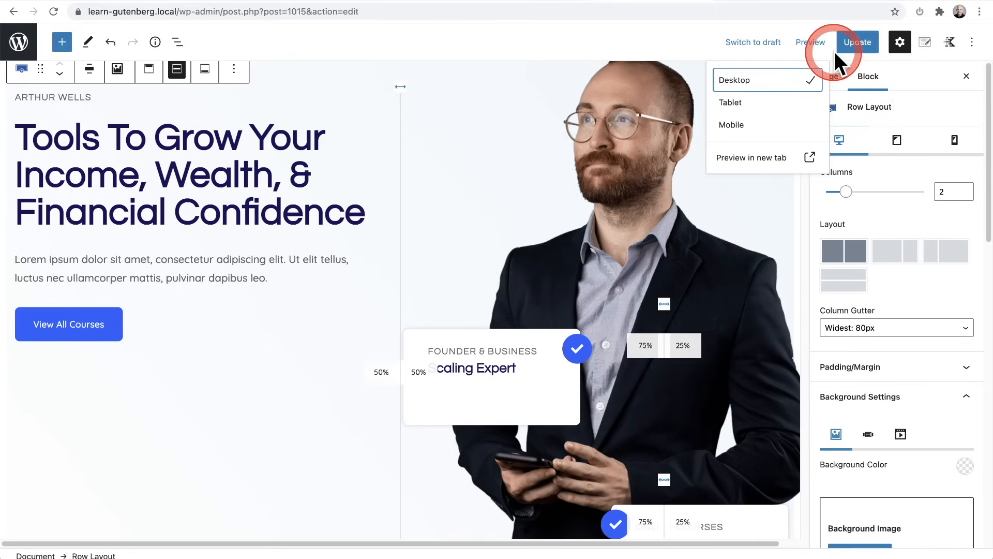
{"action": "left_click", "coordinate": [815, 46]}
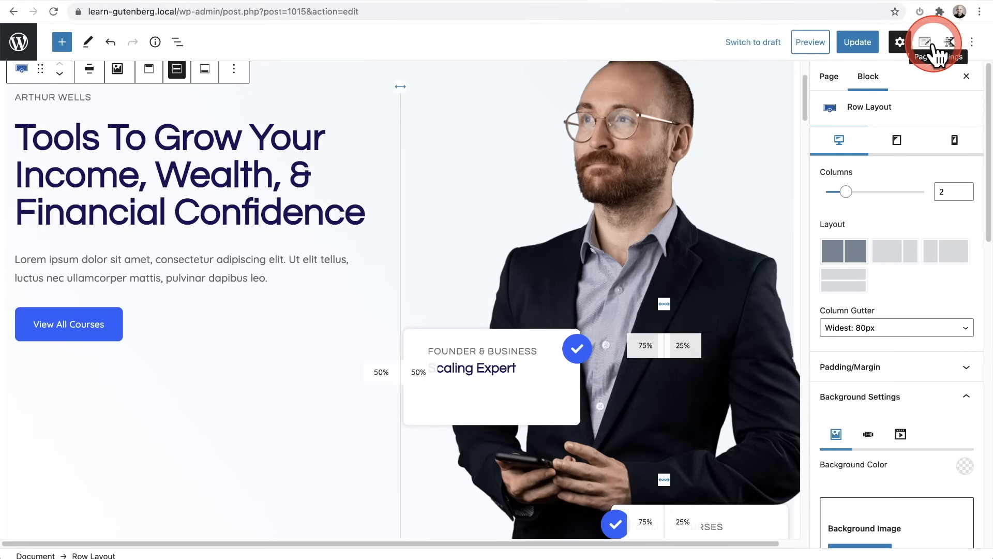
{"action": "scroll", "coordinate": [724, 171], "scroll_direction": "up", "scroll_amount": 2}
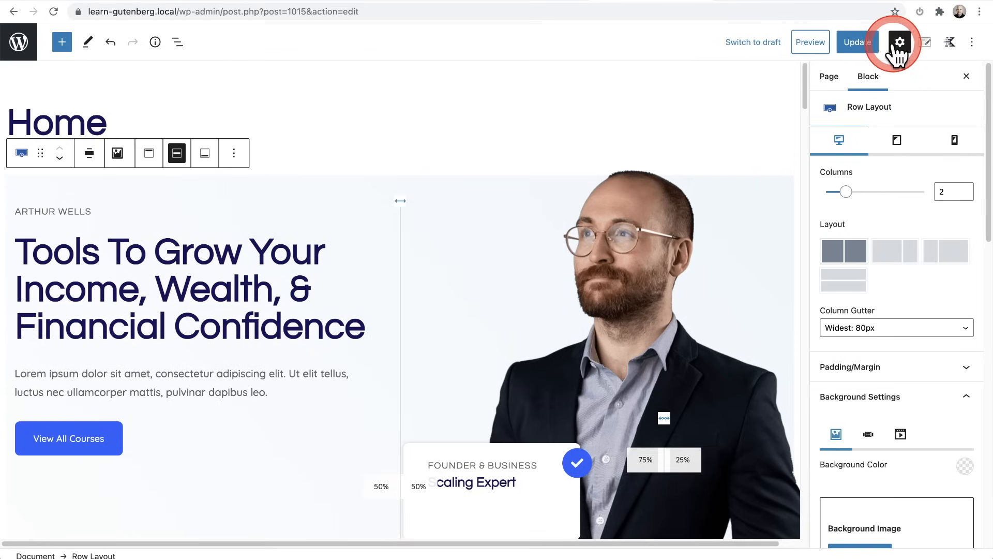
Review the page's status and visibility settings, return to the block settings, and select the hero's H1 heading
{"action": "left_click", "coordinate": [831, 79]}
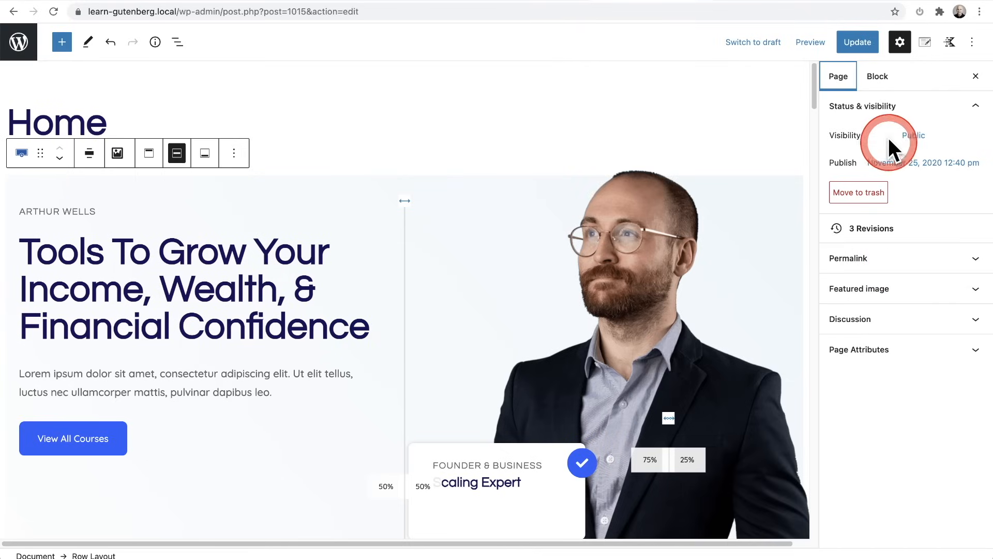
{"action": "left_click", "coordinate": [869, 83]}
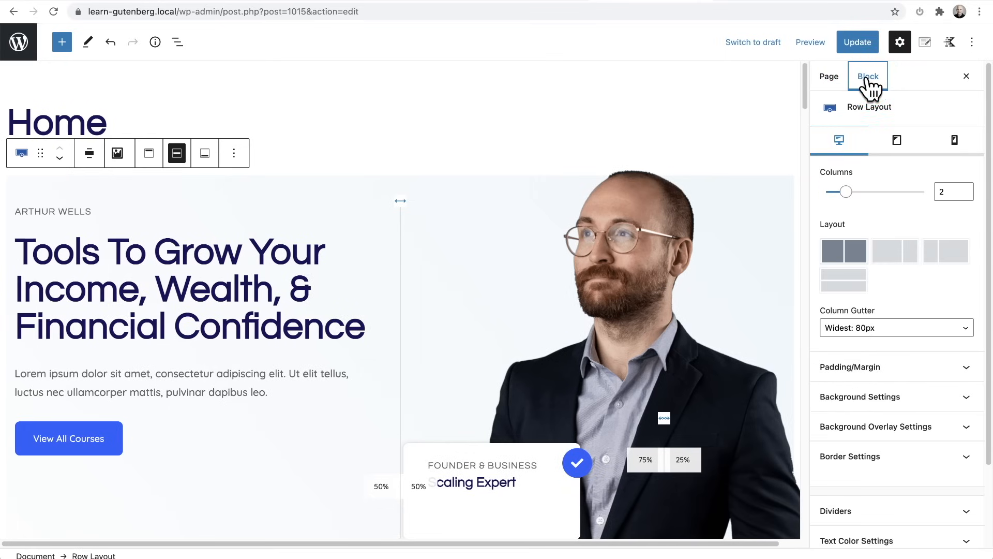
{"action": "left_click", "coordinate": [157, 285]}
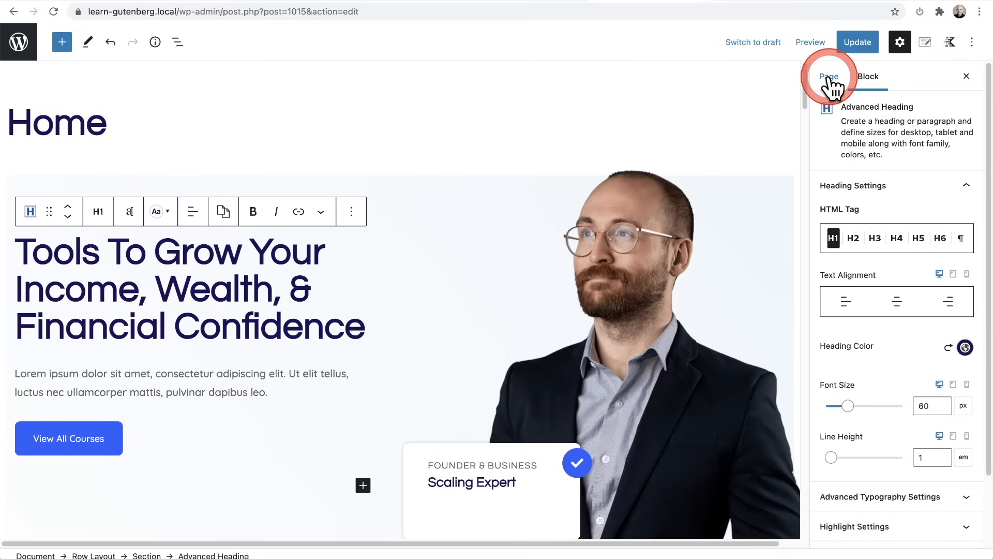
Review the Page Settings for the Home page, from transparent header and layout down to the header and footer switches
{"action": "left_click", "coordinate": [926, 43]}
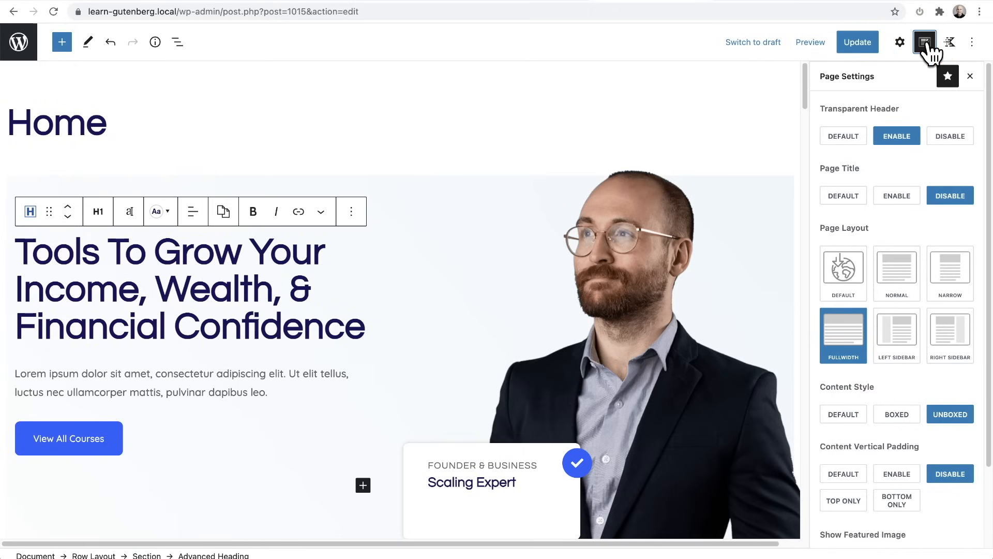
{"action": "left_click", "coordinate": [632, 214]}
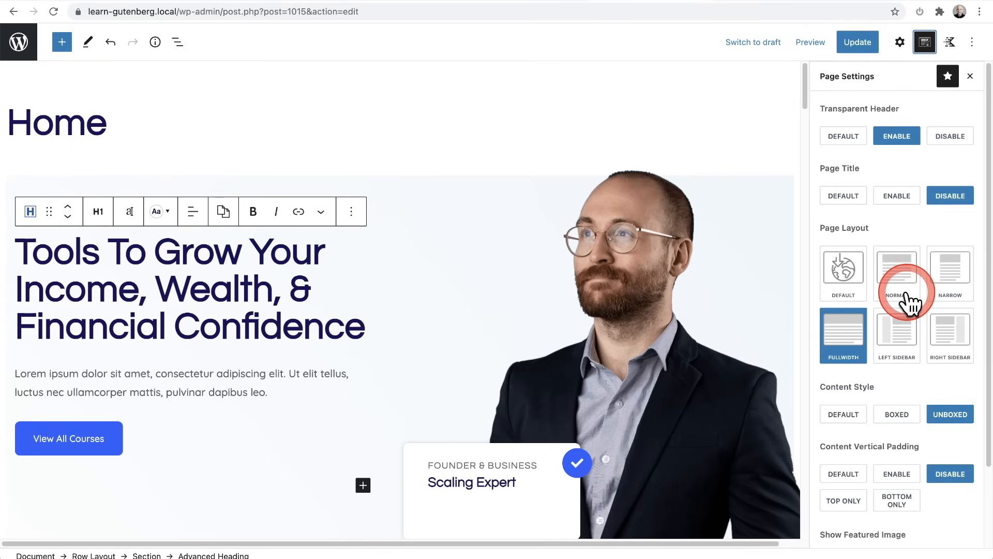
{"action": "scroll", "coordinate": [906, 295], "scroll_direction": "down", "scroll_amount": 2}
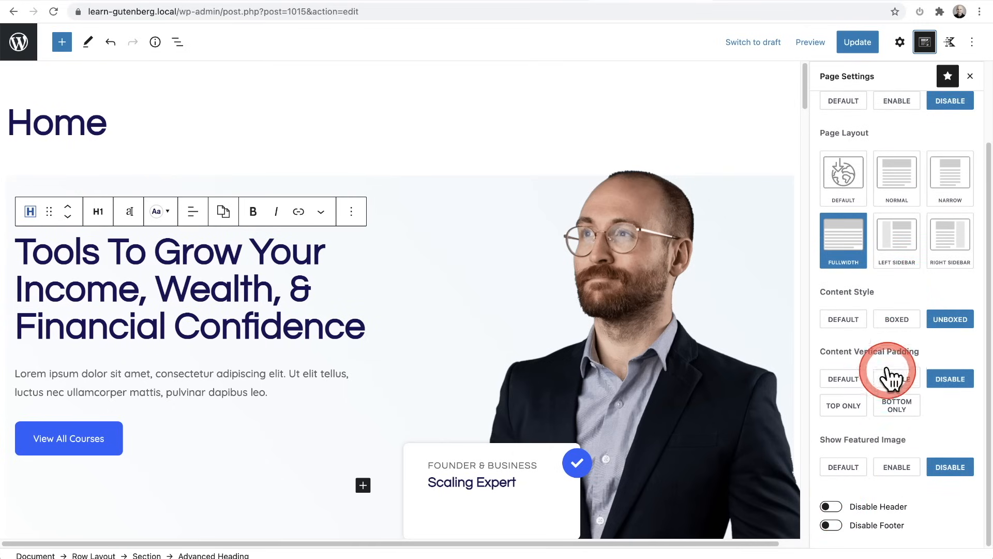
{"action": "scroll", "coordinate": [885, 331], "scroll_direction": "up", "scroll_amount": 2}
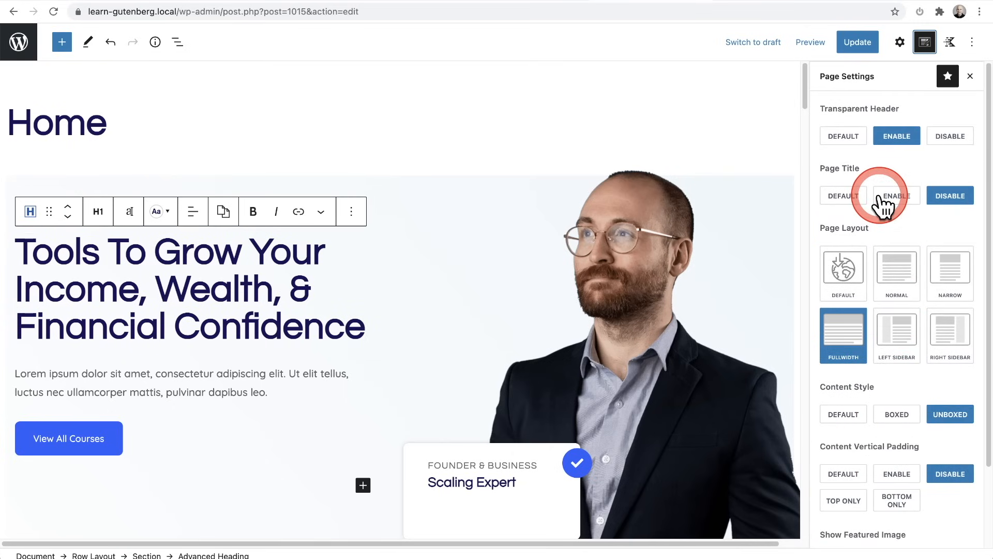
Select the hero's button, title and paragraph in turn, and show the block settings for the paragraph
{"action": "left_click", "coordinate": [133, 439]}
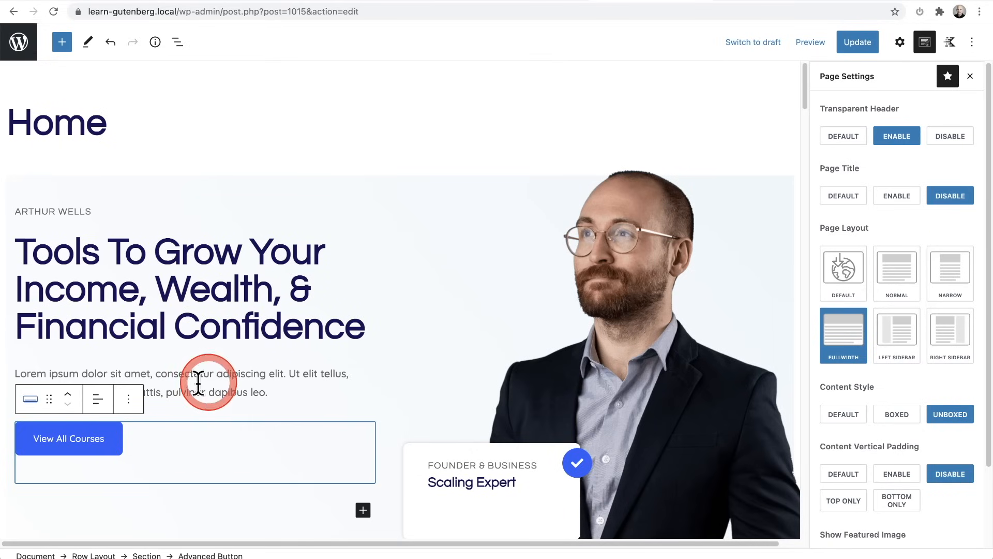
{"action": "left_click", "coordinate": [172, 313]}
{"action": "left_click", "coordinate": [196, 391]}
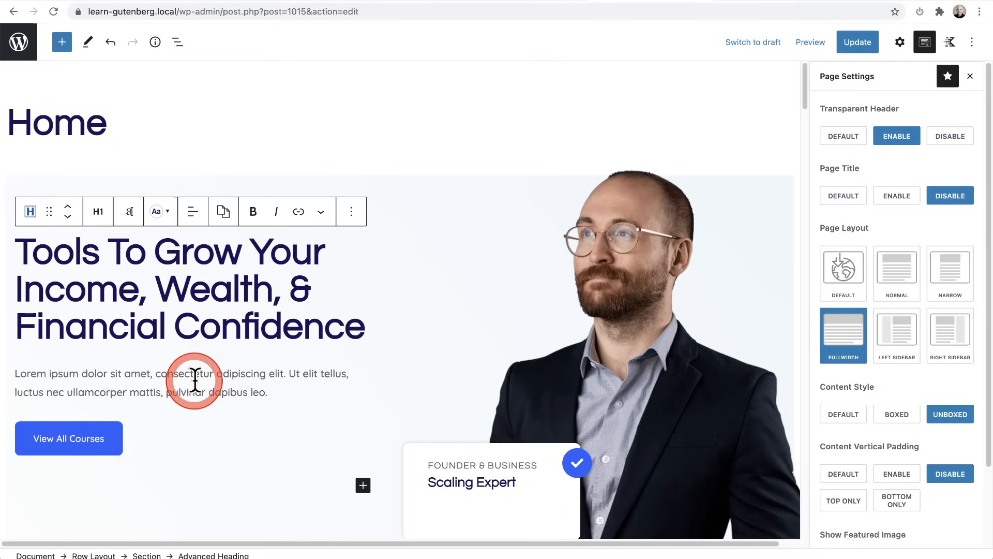
{"action": "left_click", "coordinate": [899, 42]}
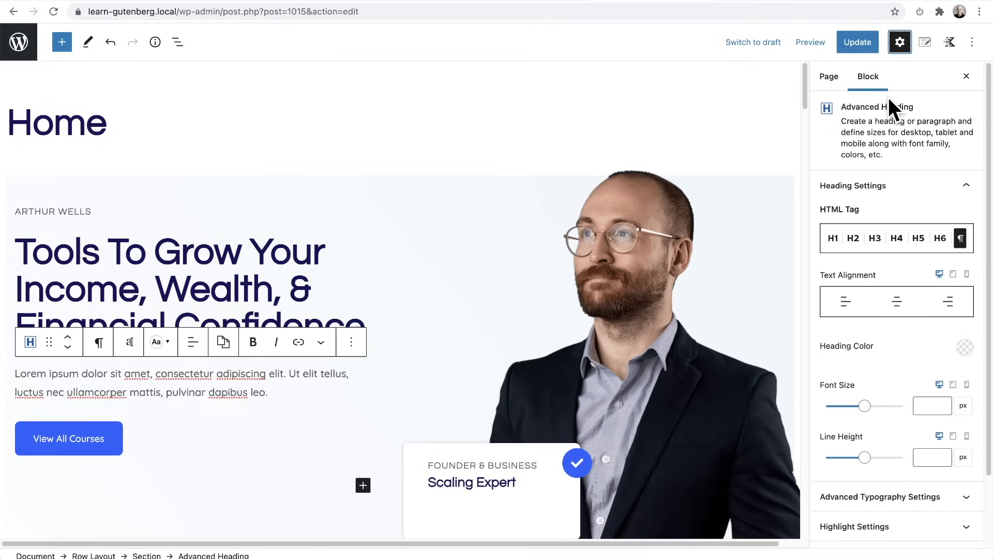
Show the Kadence Blocks Controls and examine the color palette
{"action": "left_click", "coordinate": [950, 43]}
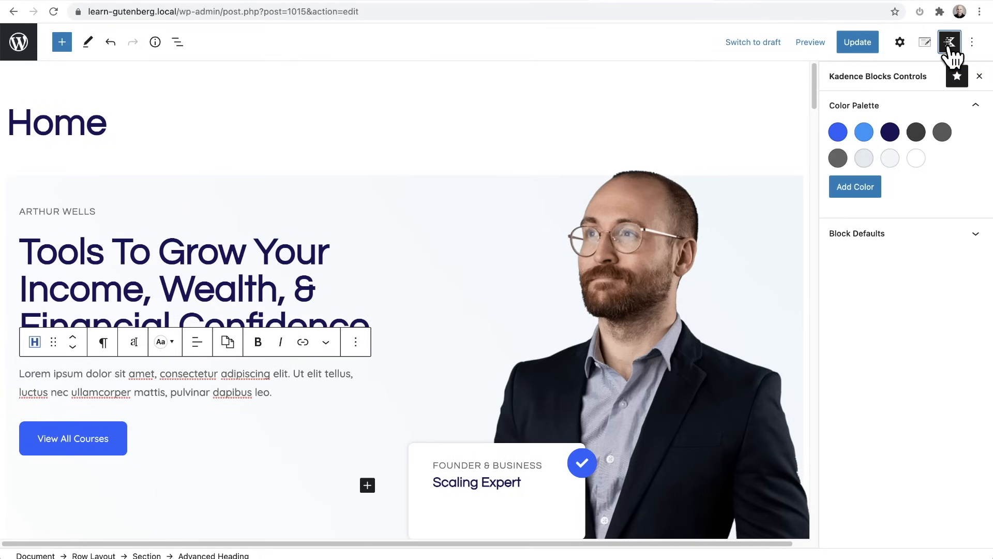
{"action": "left_click", "coordinate": [949, 46]}
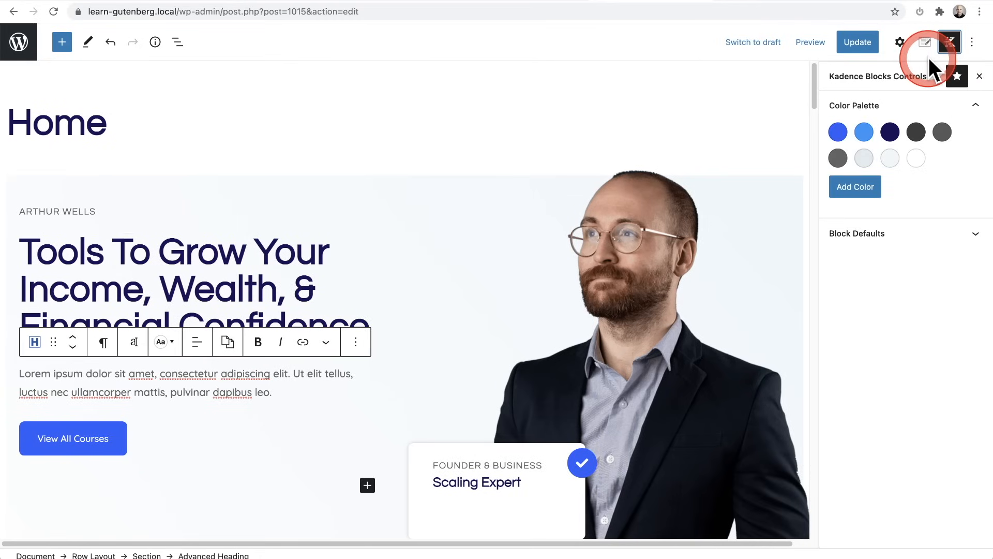
{"action": "left_click", "coordinate": [859, 111]}
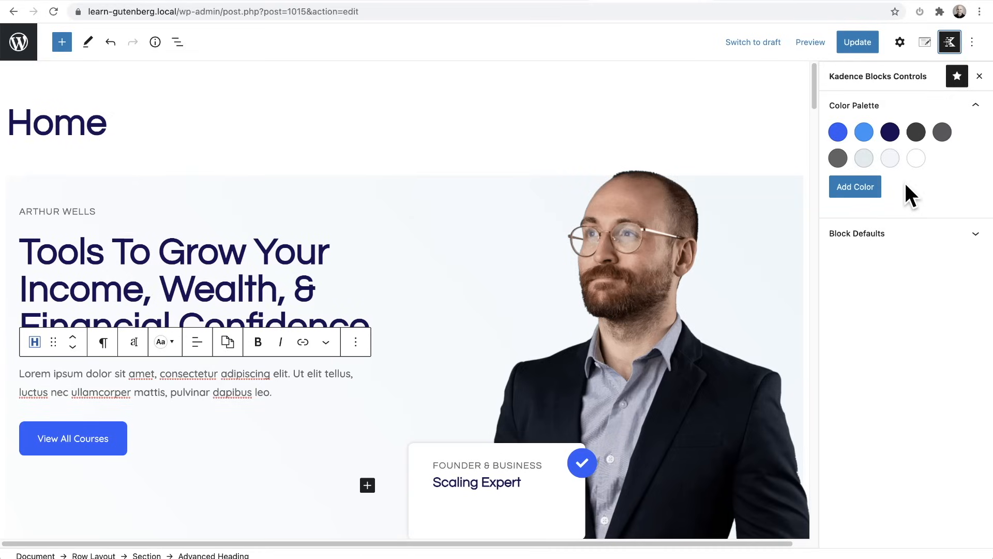
Add a new color to the Kadence color palette, set it to red #ef3434, and remove it from the palette
{"action": "left_click", "coordinate": [868, 200]}
{"action": "left_click", "coordinate": [860, 194]}
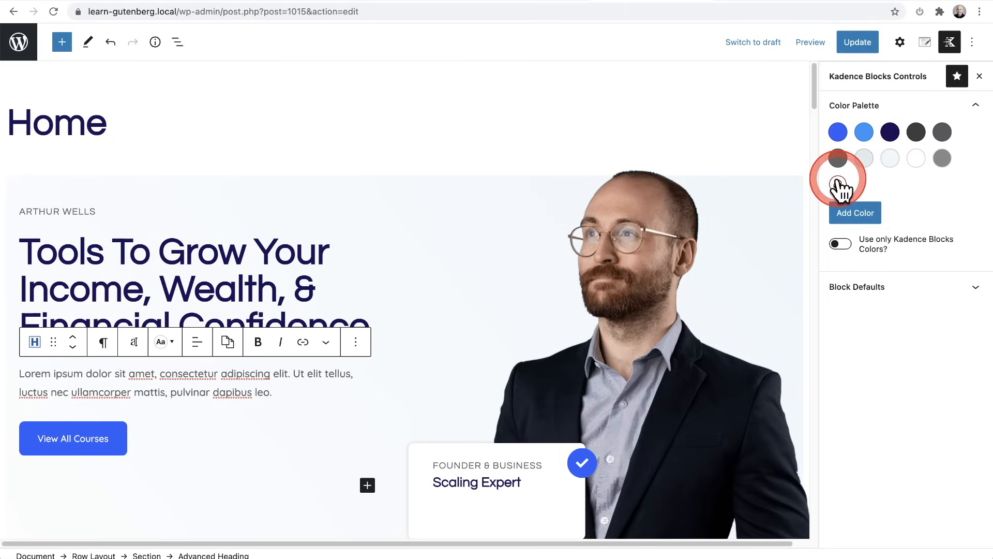
{"action": "left_click", "coordinate": [941, 160]}
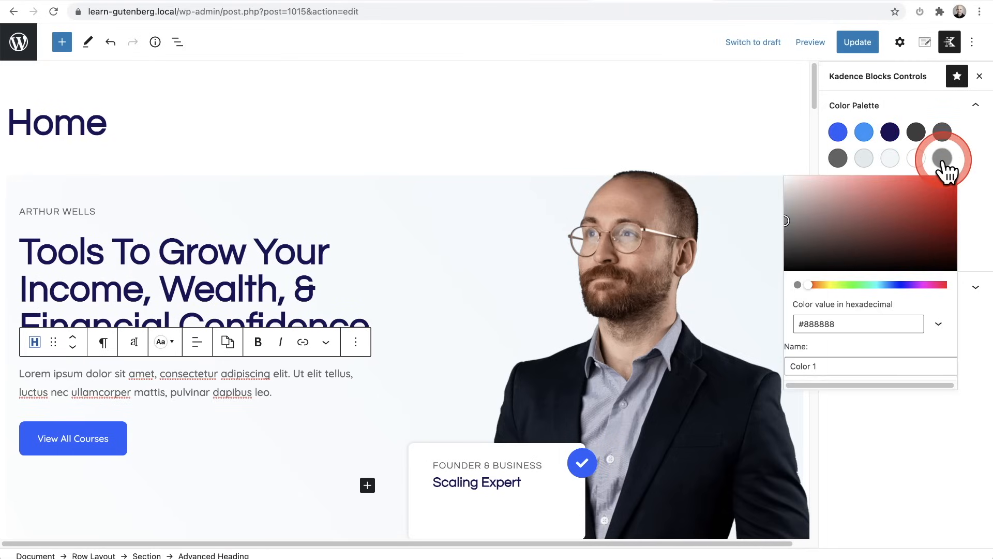
{"action": "left_click", "coordinate": [919, 181]}
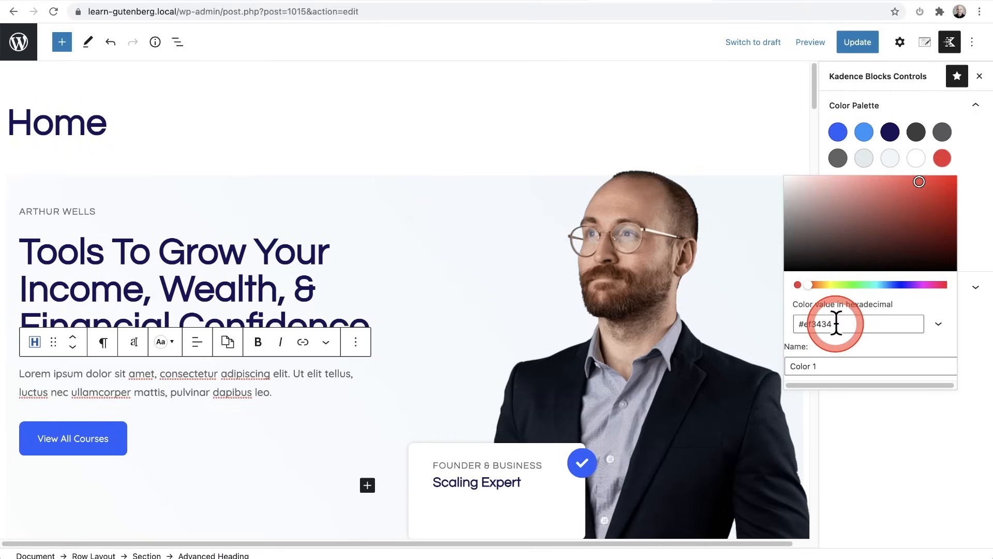
{"action": "left_click", "coordinate": [882, 408]}
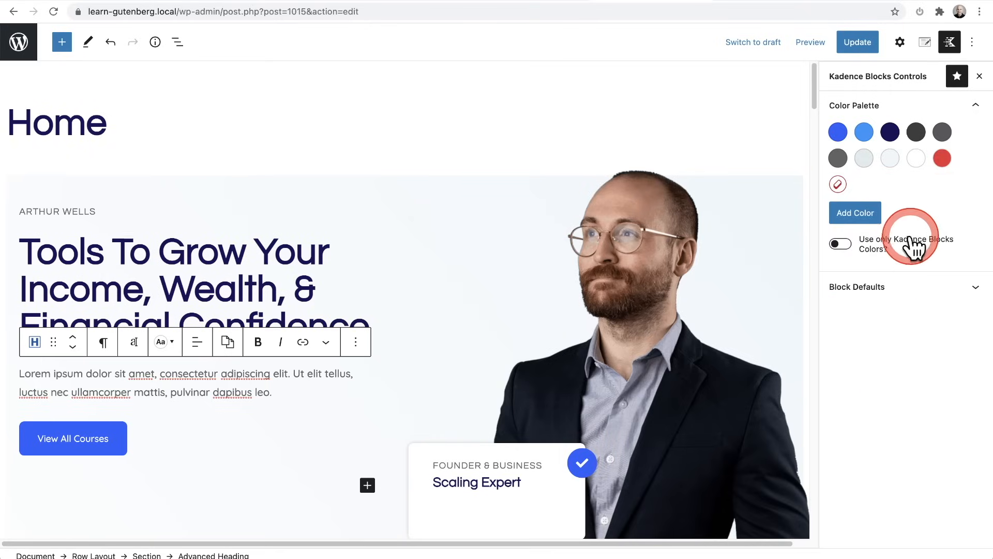
{"action": "left_click", "coordinate": [837, 185]}
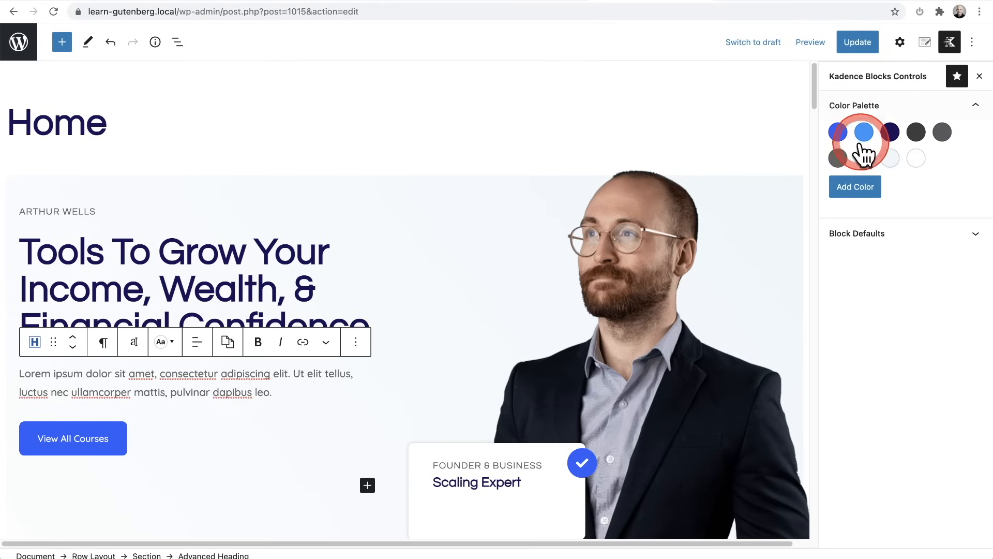
Open the Row Layout block defaults and examine the column gutter and other row layout controls
{"action": "left_click", "coordinate": [913, 234]}
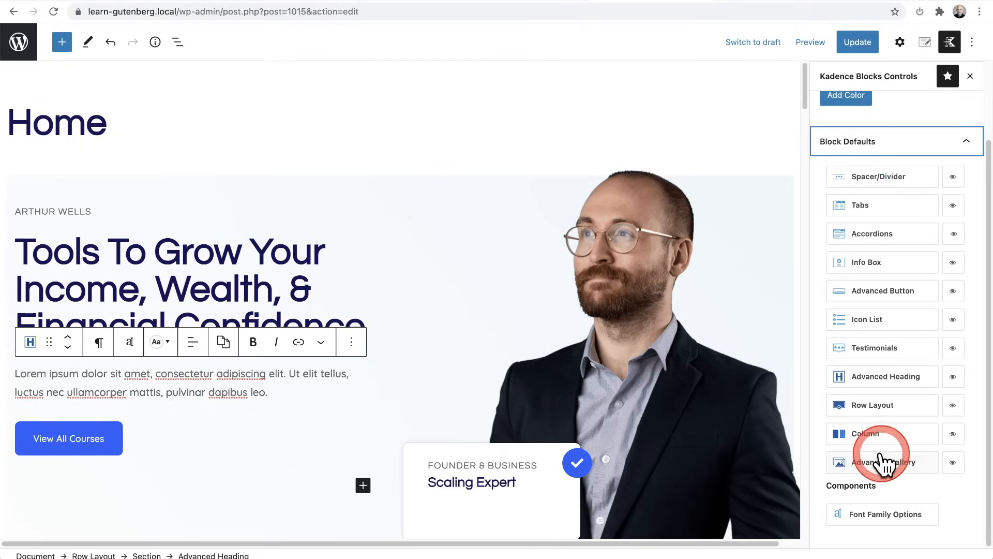
{"action": "left_click", "coordinate": [881, 406]}
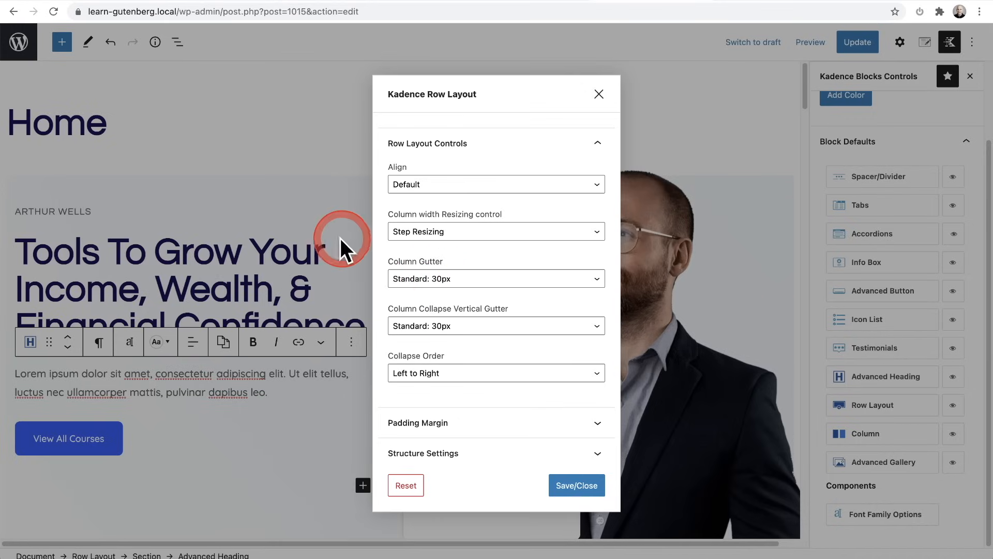
{"action": "left_click", "coordinate": [492, 279]}
{"action": "left_click", "coordinate": [493, 287]}
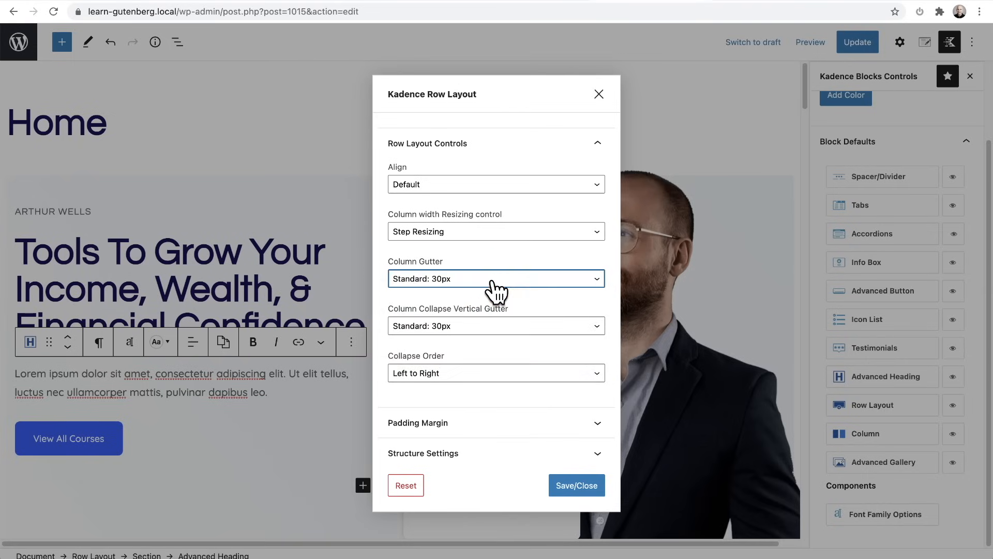
{"action": "left_click", "coordinate": [495, 344]}
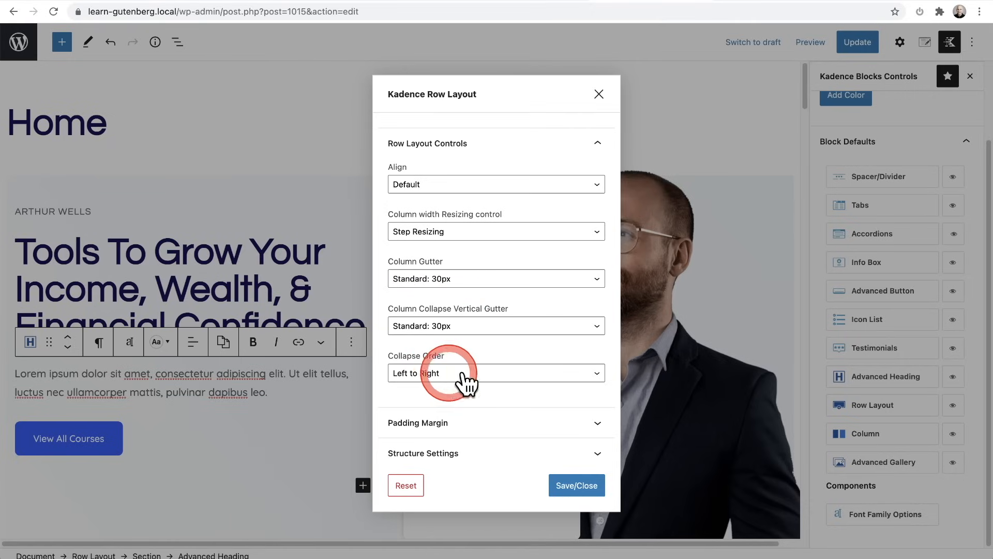
Examine the Row Layout's default padding, margin and structure settings, and close the defaults without saving
{"action": "left_click", "coordinate": [494, 423]}
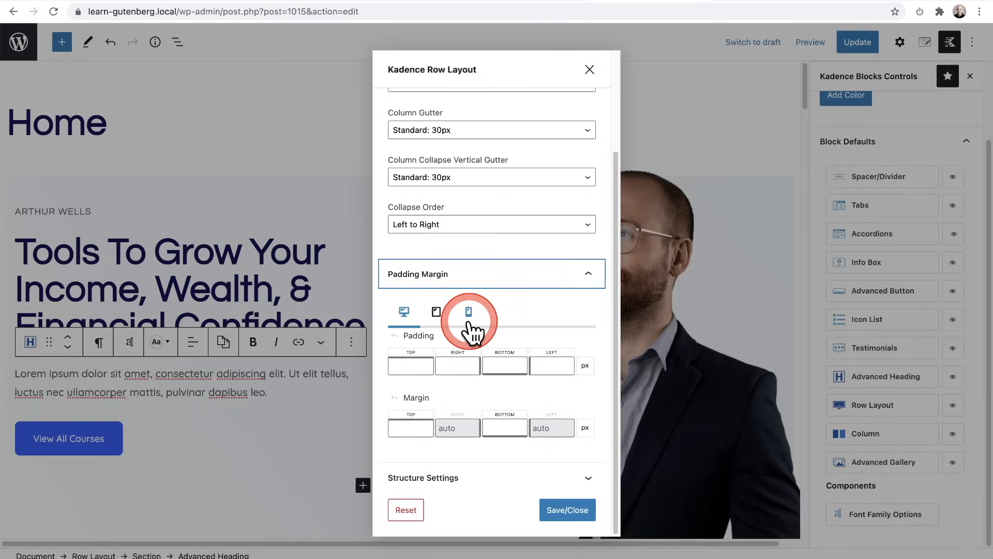
{"action": "left_click", "coordinate": [473, 479]}
{"action": "scroll", "coordinate": [500, 299], "scroll_direction": "down", "scroll_amount": 2}
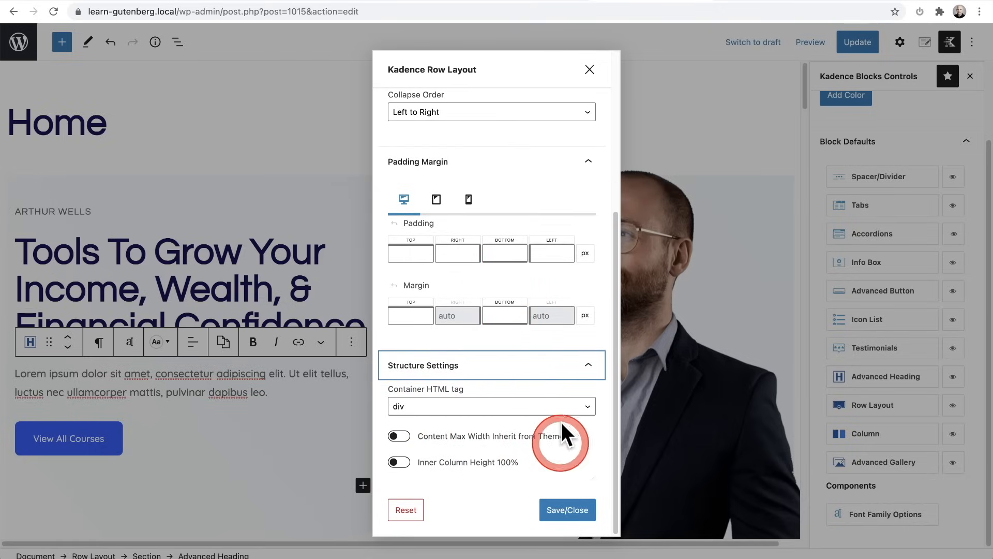
{"action": "left_click", "coordinate": [590, 70]}
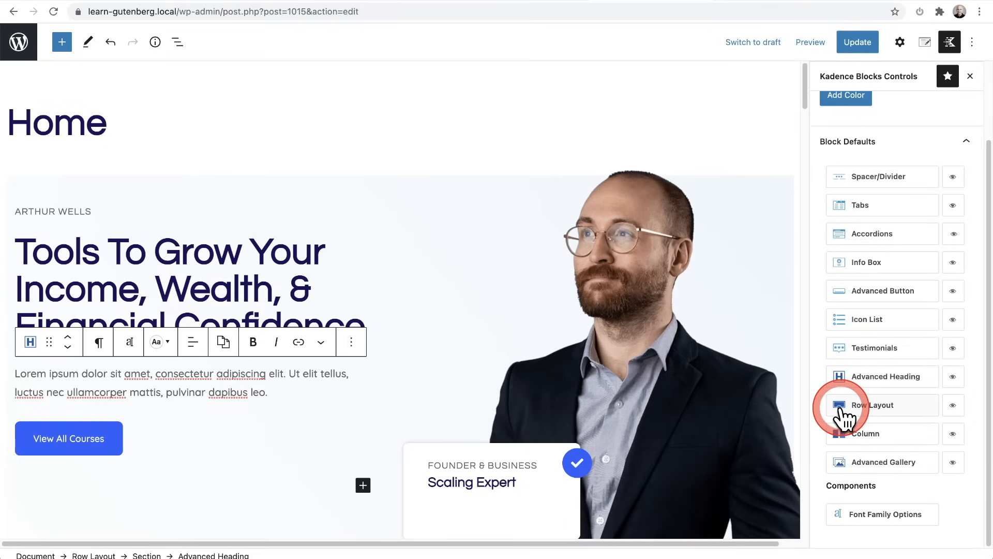
Examine the Row Layout's user-role settings, including the role options for custom column resizing, and close them without changes
{"action": "left_click", "coordinate": [954, 405]}
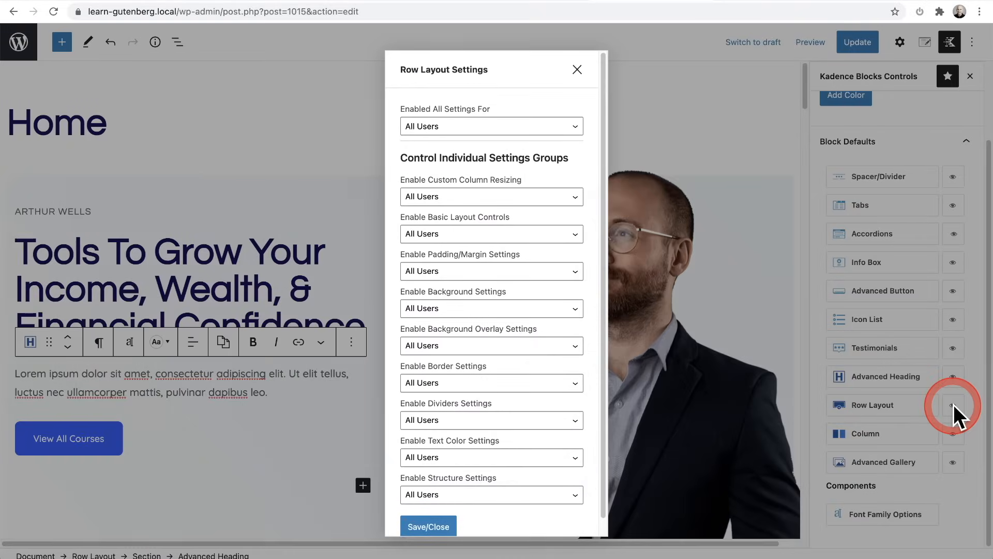
{"action": "left_click", "coordinate": [527, 197]}
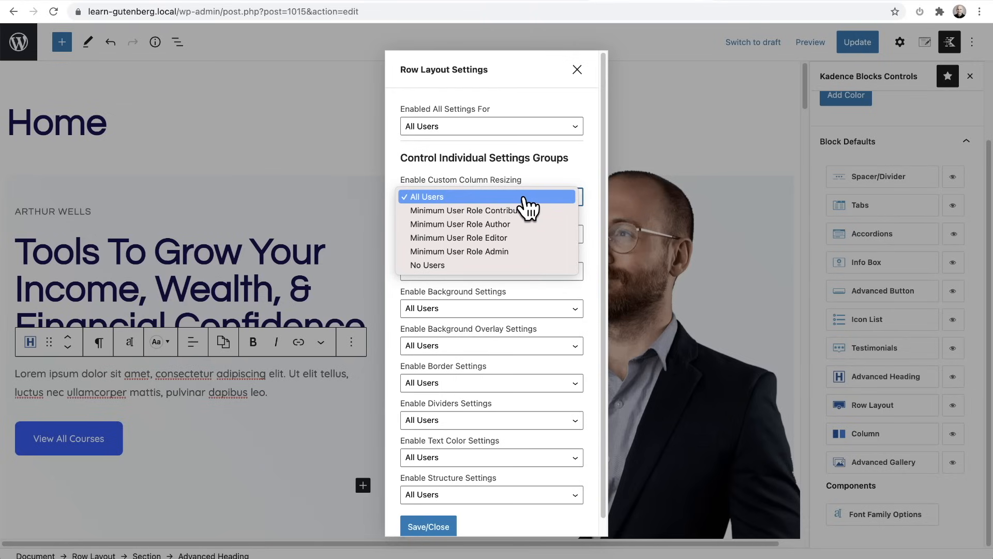
{"action": "left_click", "coordinate": [578, 70]}
{"action": "left_click", "coordinate": [577, 70]}
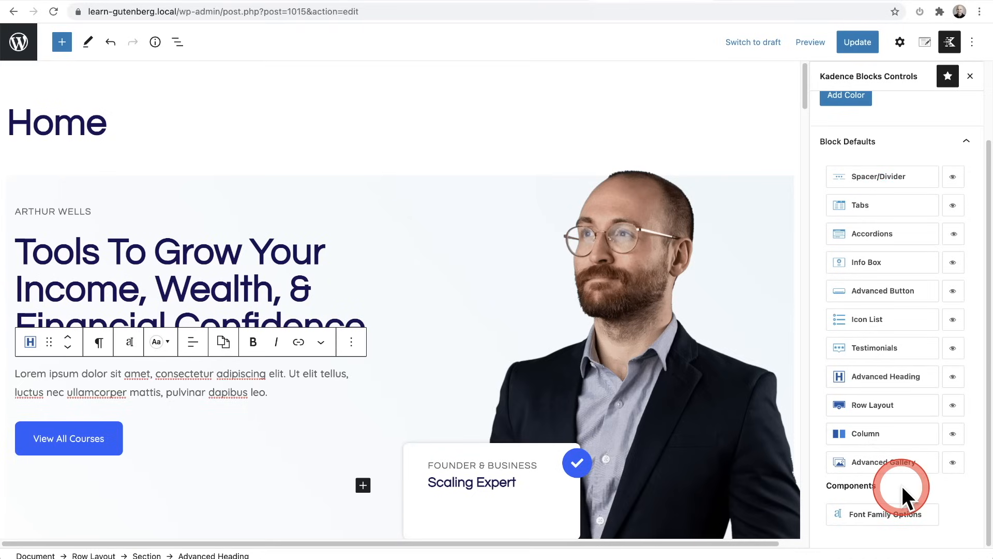
{"action": "scroll", "coordinate": [902, 485], "scroll_direction": "up", "scroll_amount": 2}
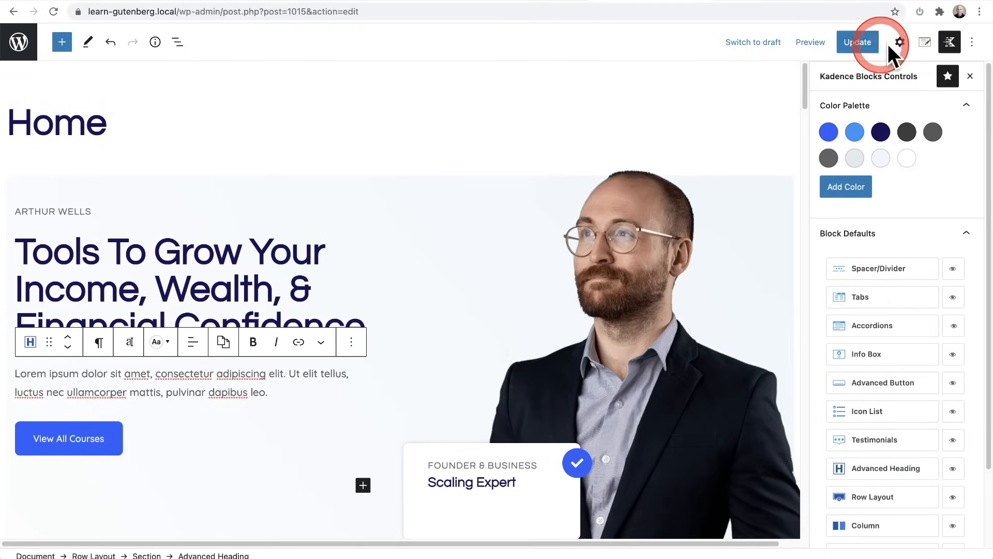
Turn on the Top toolbar view and select the introductory paragraph under the main heading
{"action": "left_click", "coordinate": [973, 43]}
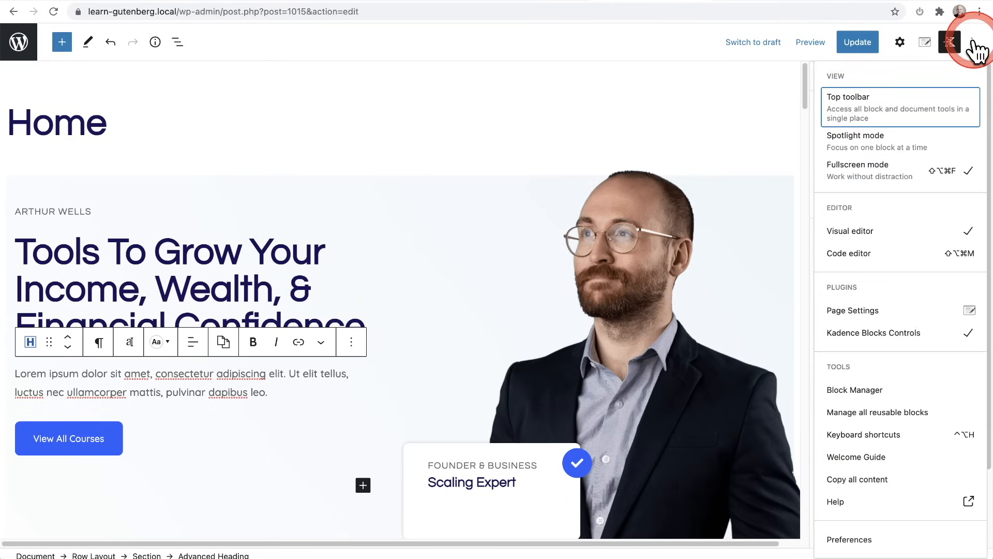
{"action": "left_click", "coordinate": [881, 141]}
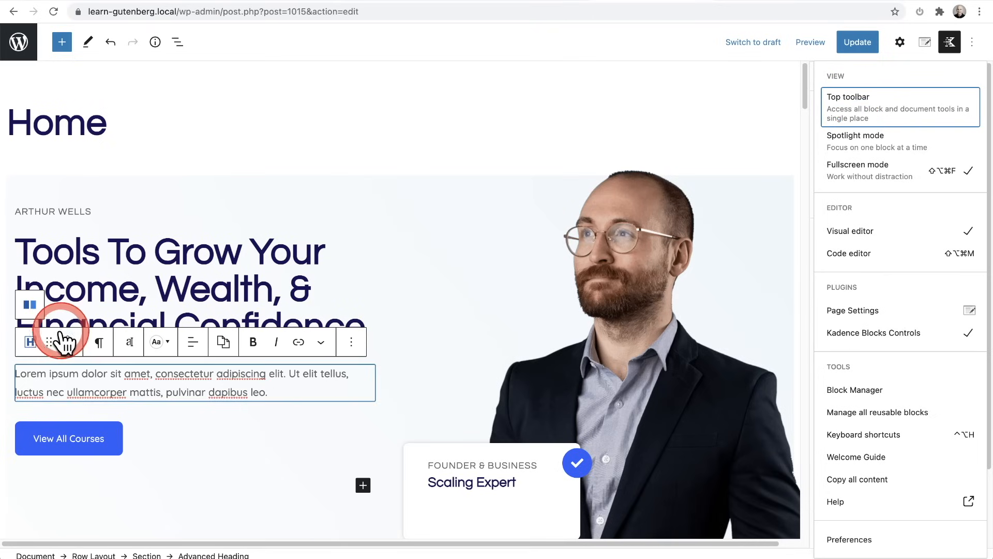
{"action": "left_click", "coordinate": [917, 120]}
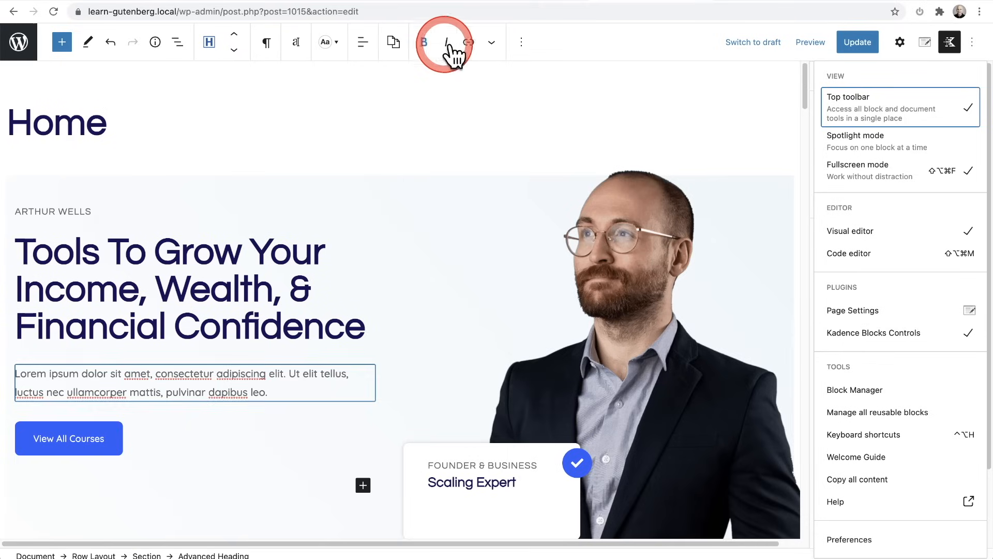
{"action": "left_click", "coordinate": [157, 287]}
{"action": "left_click", "coordinate": [184, 391]}
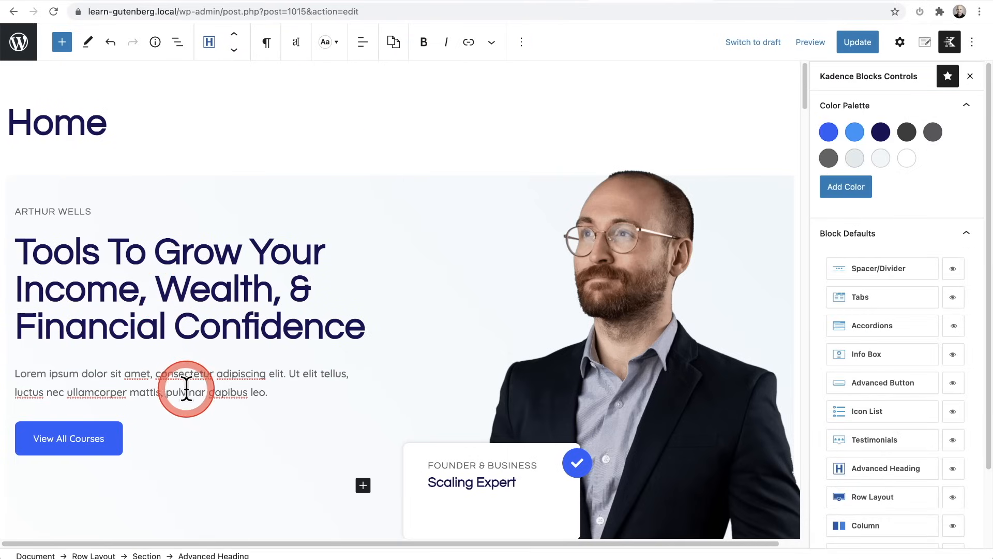
Select the button, paragraph and main heading blocks in turn to examine their tools in the top toolbar
{"action": "left_click", "coordinate": [131, 313]}
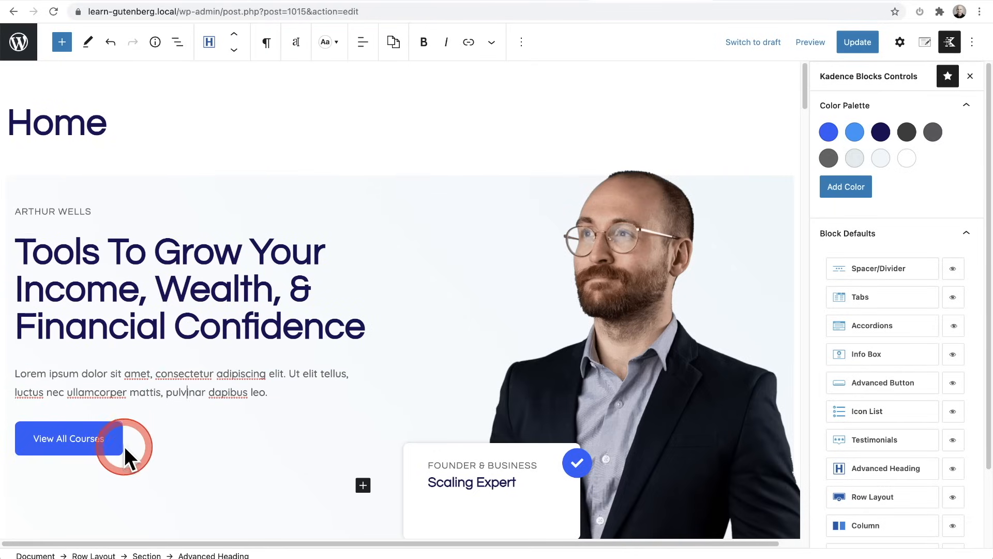
{"action": "left_click", "coordinate": [143, 449]}
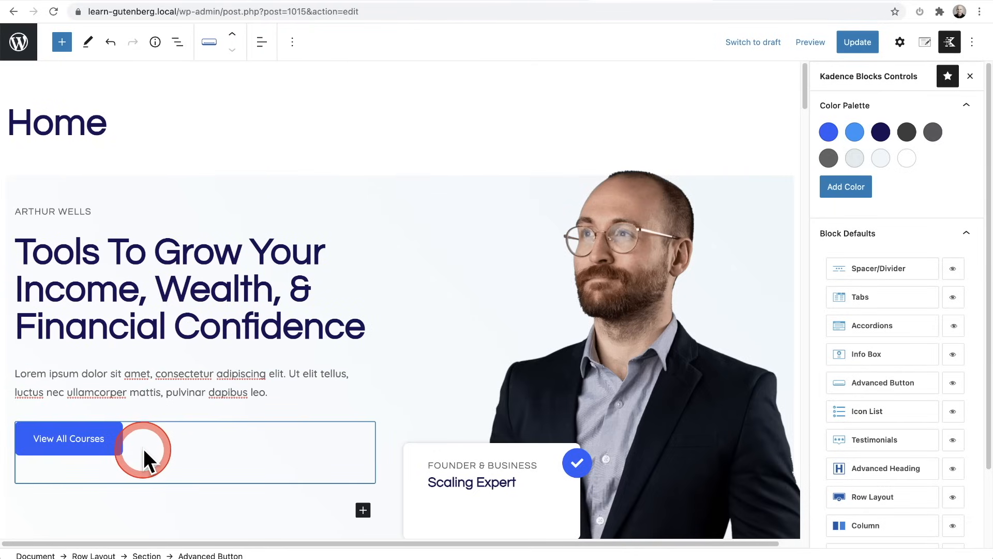
{"action": "left_click", "coordinate": [206, 391]}
{"action": "left_click", "coordinate": [227, 260]}
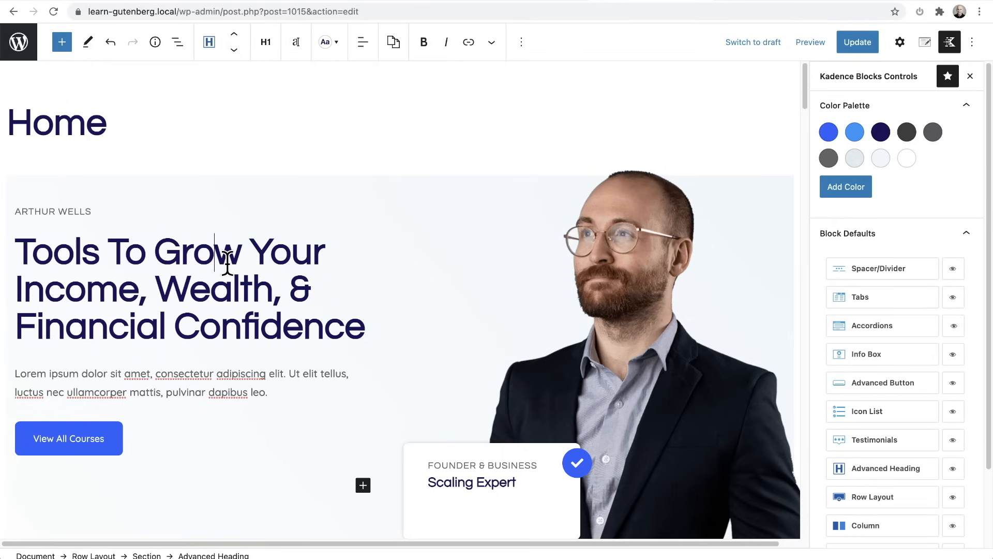
{"action": "left_click", "coordinate": [223, 252]}
{"action": "left_click", "coordinate": [222, 217]}
{"action": "left_click", "coordinate": [111, 205]}
{"action": "left_click", "coordinate": [275, 257]}
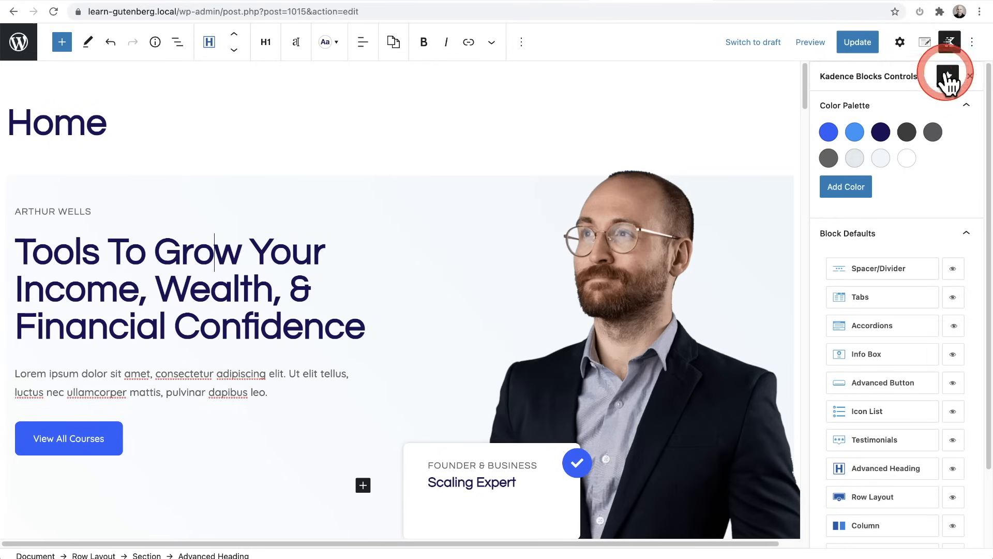
Turn on Spotlight mode and select the introductory paragraph to examine the focus on a single block
{"action": "left_click", "coordinate": [972, 44]}
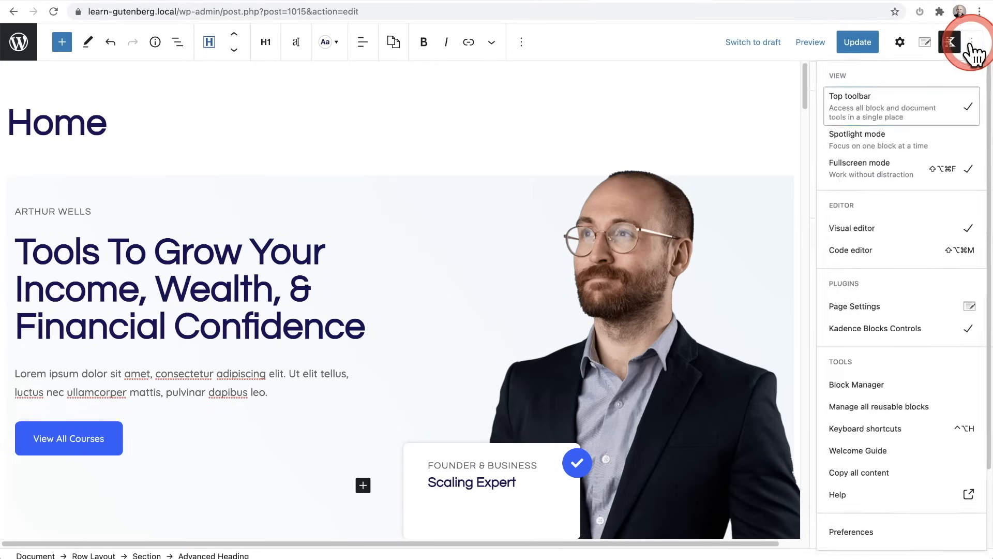
{"action": "left_click", "coordinate": [878, 150]}
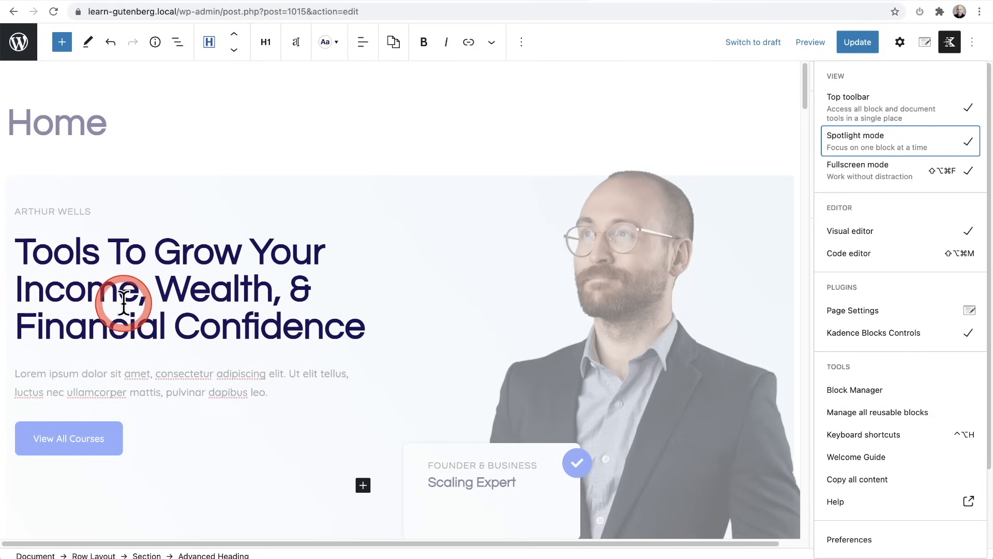
{"action": "scroll", "coordinate": [522, 318], "scroll_direction": "down", "scroll_amount": 15}
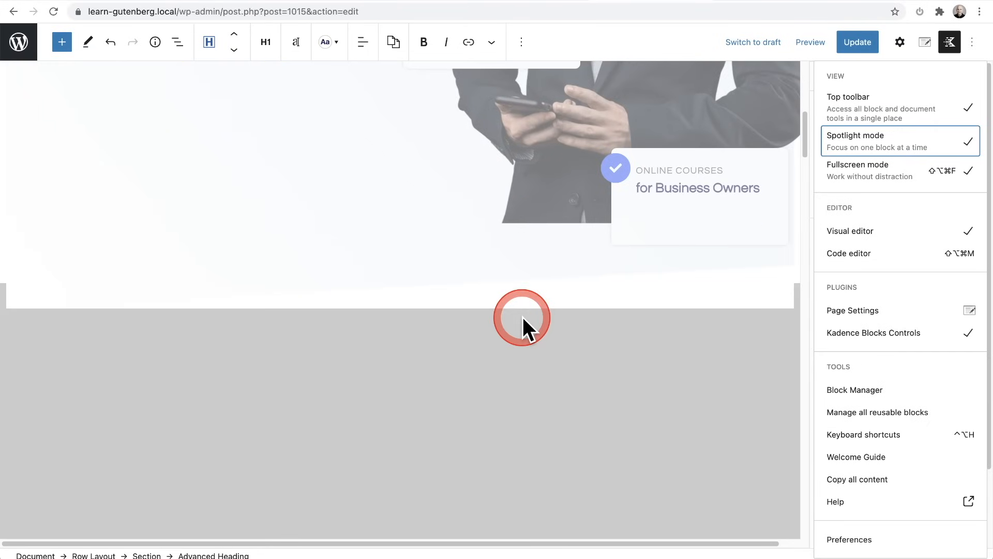
{"action": "scroll", "coordinate": [522, 318], "scroll_direction": "up", "scroll_amount": 15}
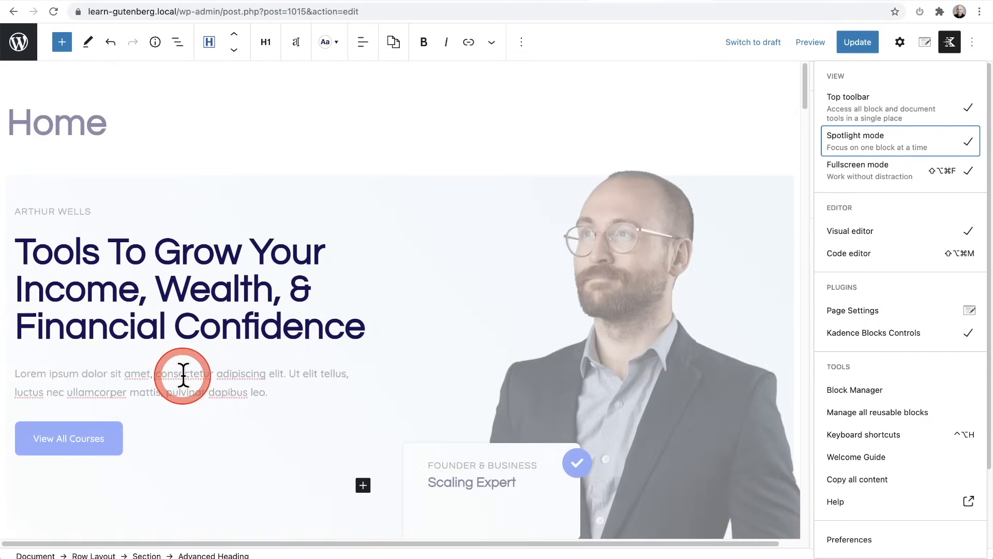
{"action": "left_click", "coordinate": [183, 374]}
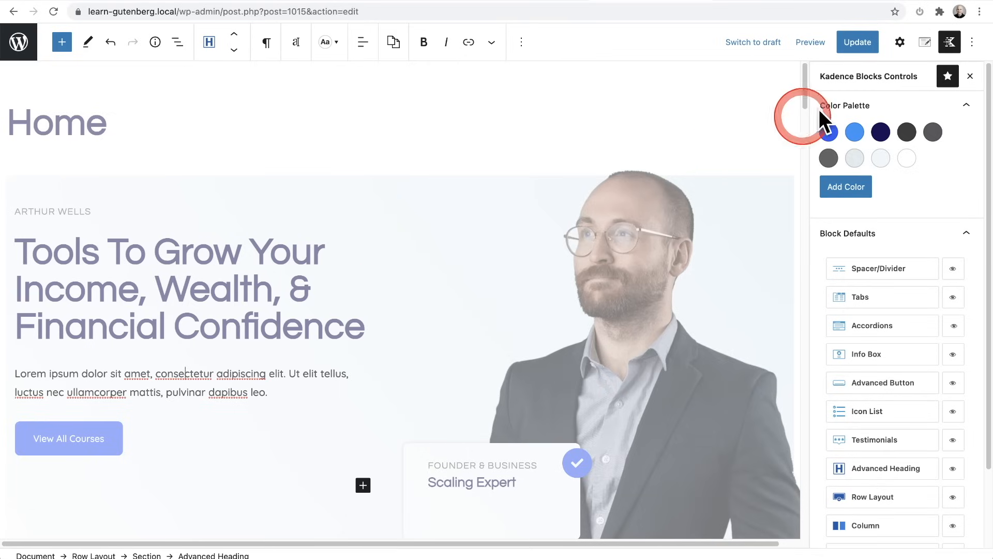
Turn off the Top toolbar view and Spotlight mode
{"action": "left_click", "coordinate": [972, 47]}
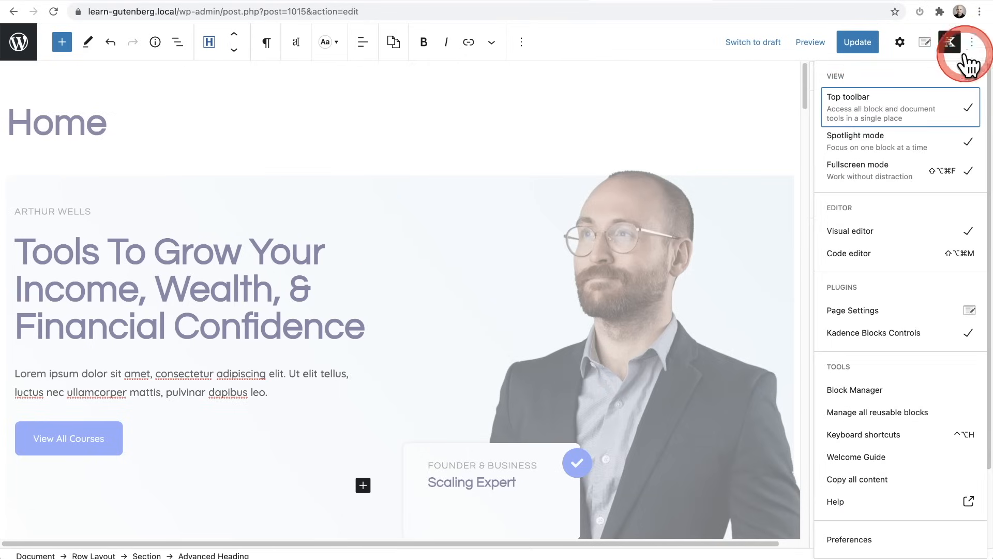
{"action": "left_click", "coordinate": [902, 111]}
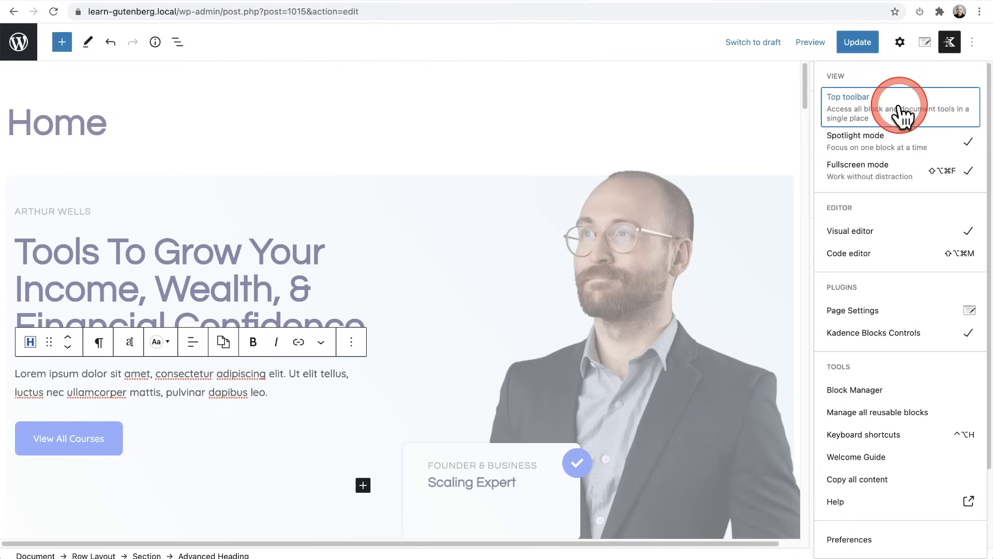
{"action": "left_click", "coordinate": [901, 142]}
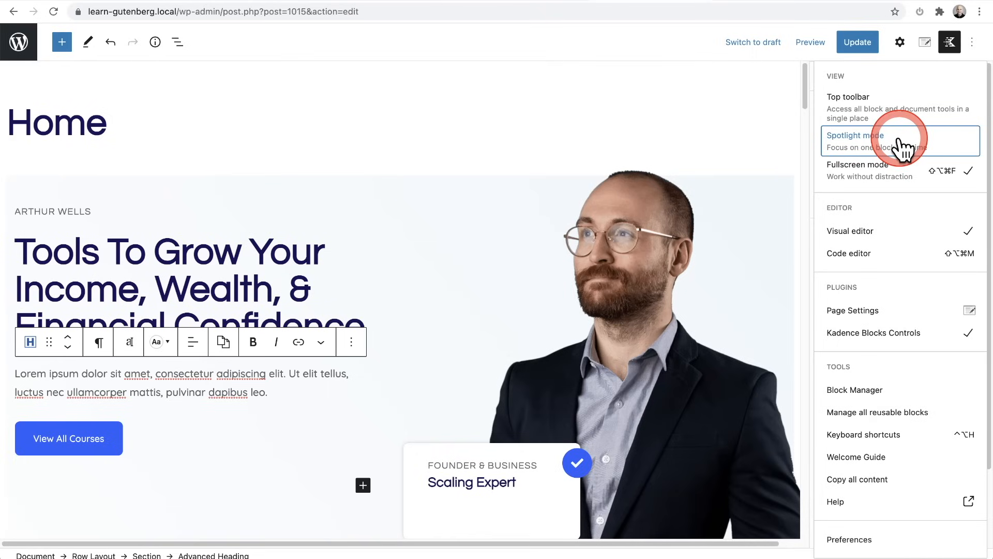
Turn off Fullscreen mode to show the WordPress admin menu, and turn Fullscreen mode back on
{"action": "left_click", "coordinate": [883, 177]}
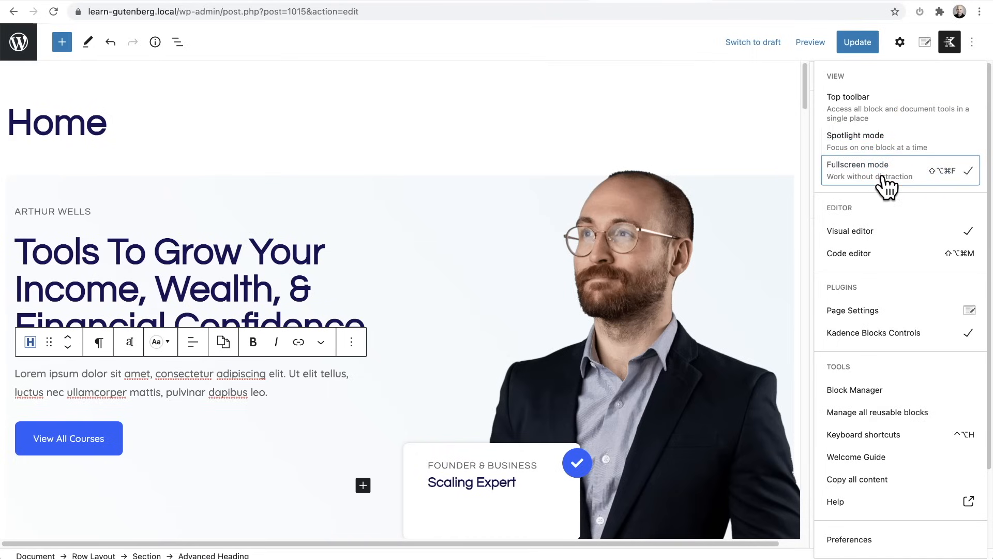
{"action": "left_click", "coordinate": [16, 54]}
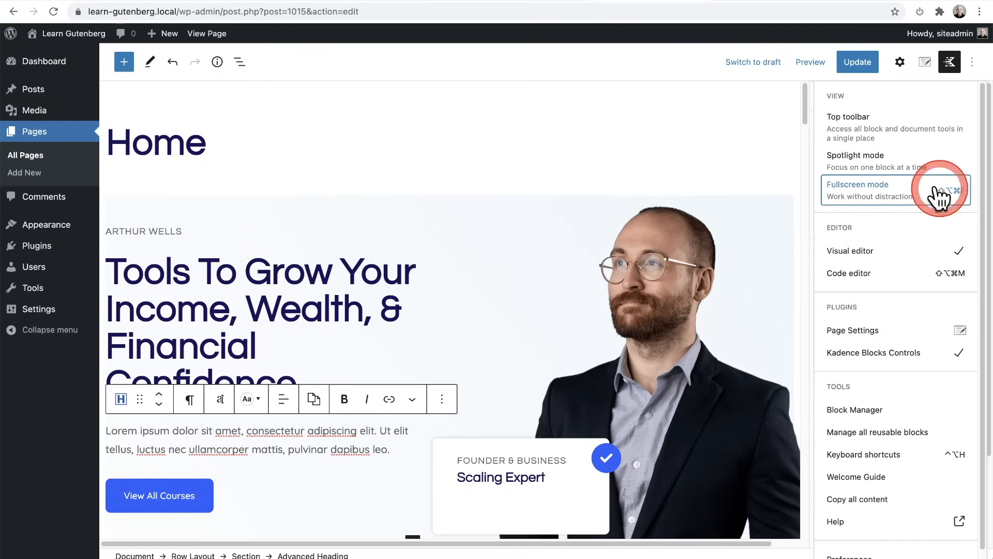
{"action": "left_click", "coordinate": [904, 192]}
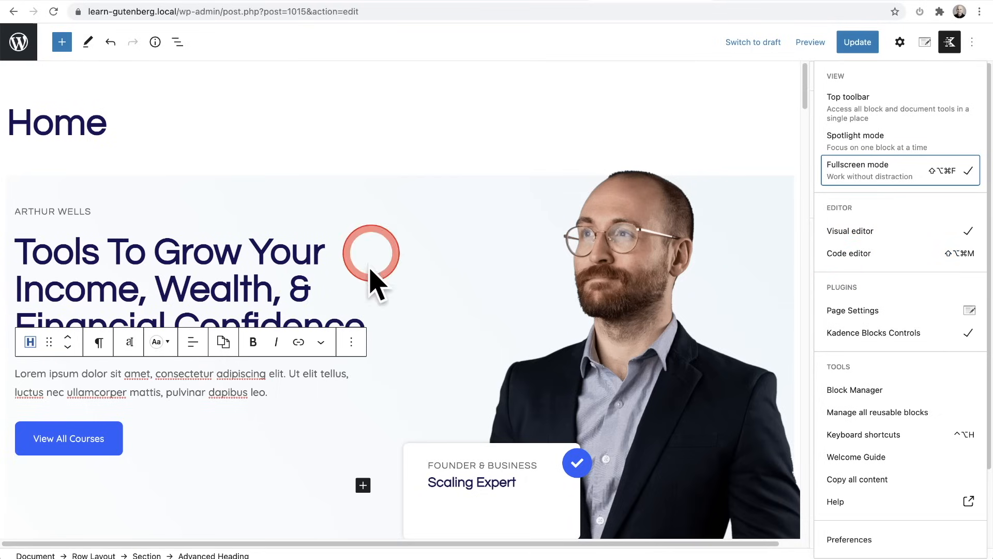
View the Home page's markup in the Code editor and return to the Visual editor
{"action": "left_click", "coordinate": [853, 253]}
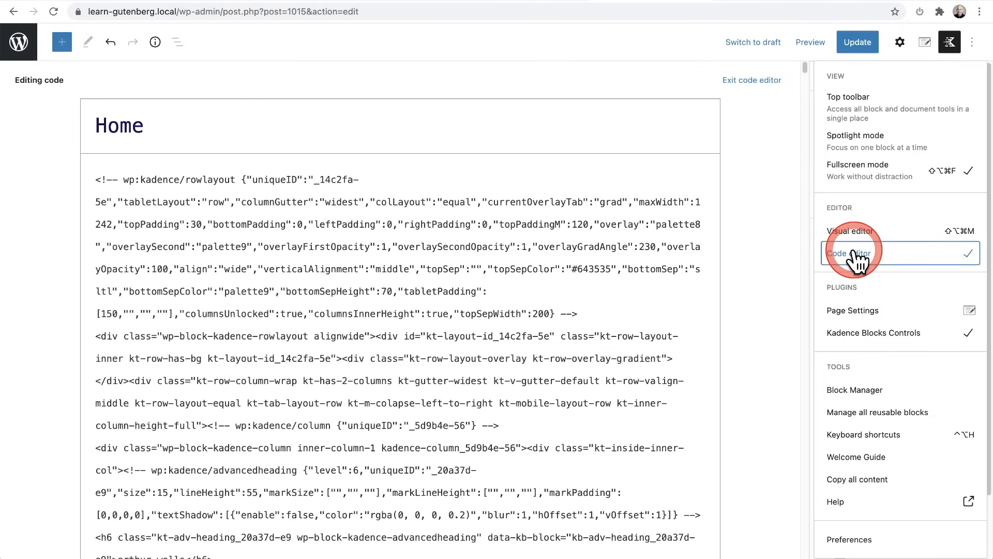
{"action": "left_click", "coordinate": [866, 238]}
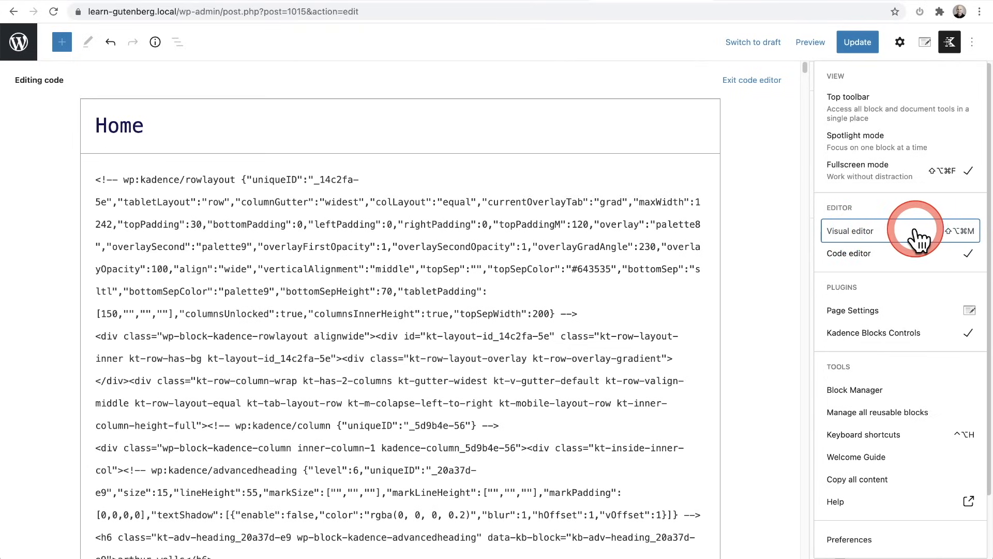
{"action": "left_click", "coordinate": [946, 237]}
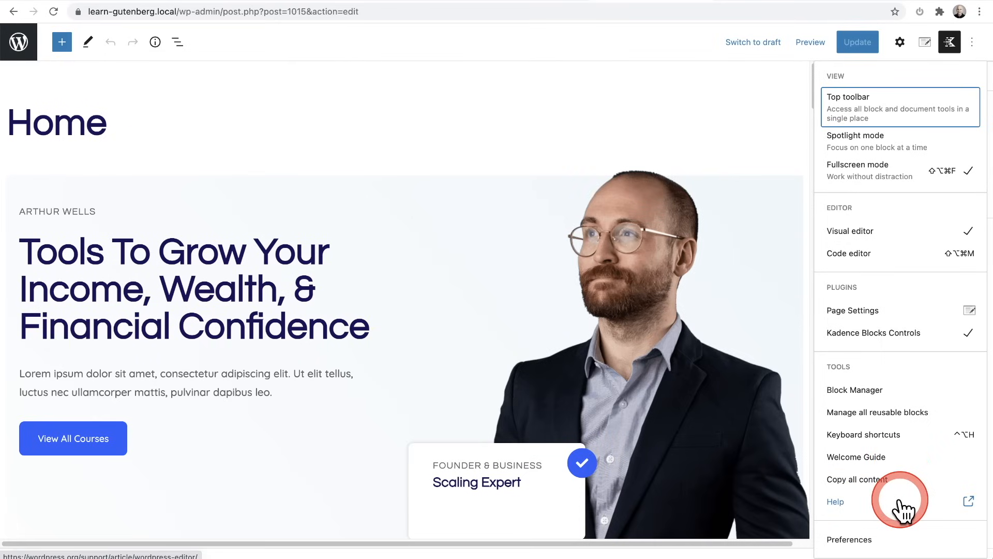
Examine the Block Manager's block list from Kadence Blocks through Embeds, and close it without changes
{"action": "left_click", "coordinate": [918, 391]}
{"action": "scroll", "coordinate": [473, 261], "scroll_direction": "down", "scroll_amount": 10}
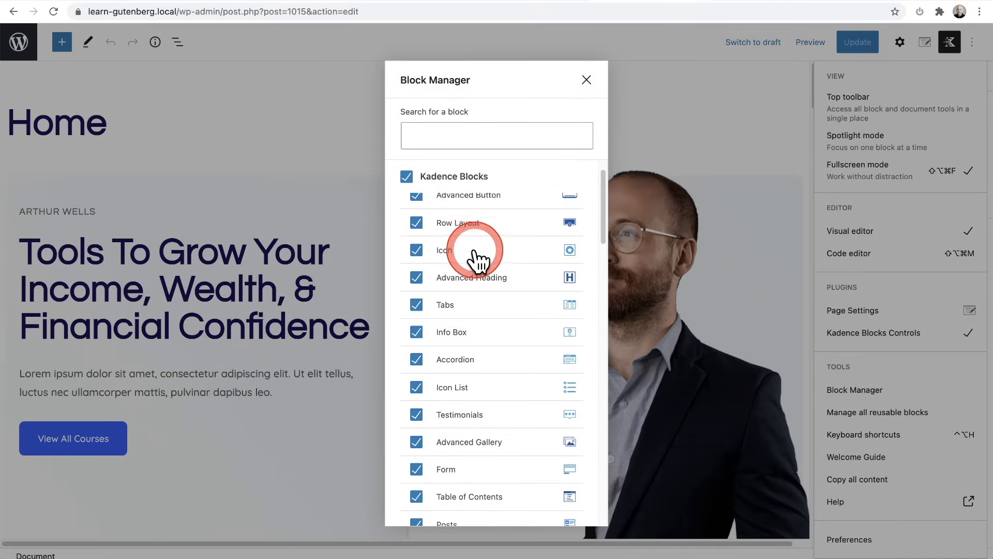
{"action": "scroll", "coordinate": [479, 257], "scroll_direction": "down", "scroll_amount": 8}
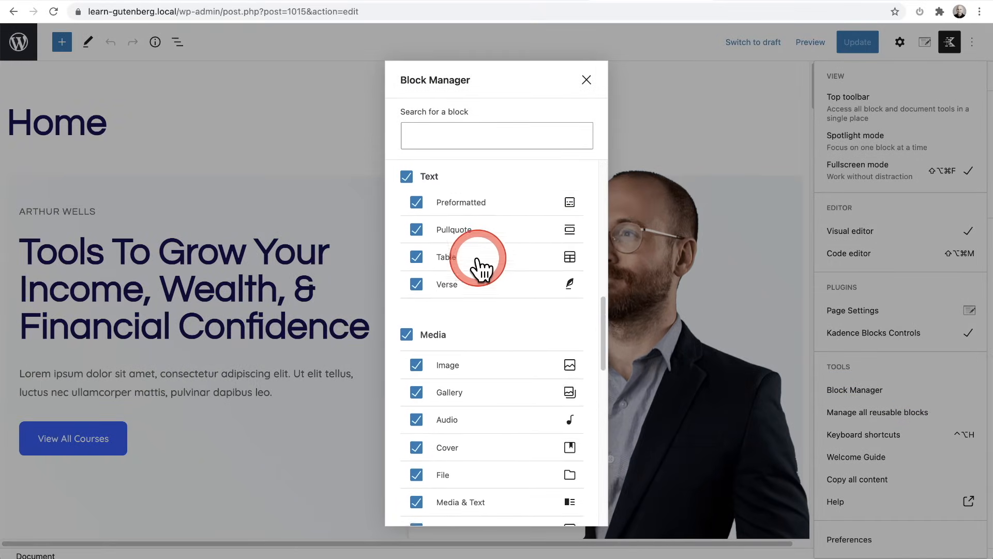
{"action": "scroll", "coordinate": [479, 265], "scroll_direction": "down", "scroll_amount": 10}
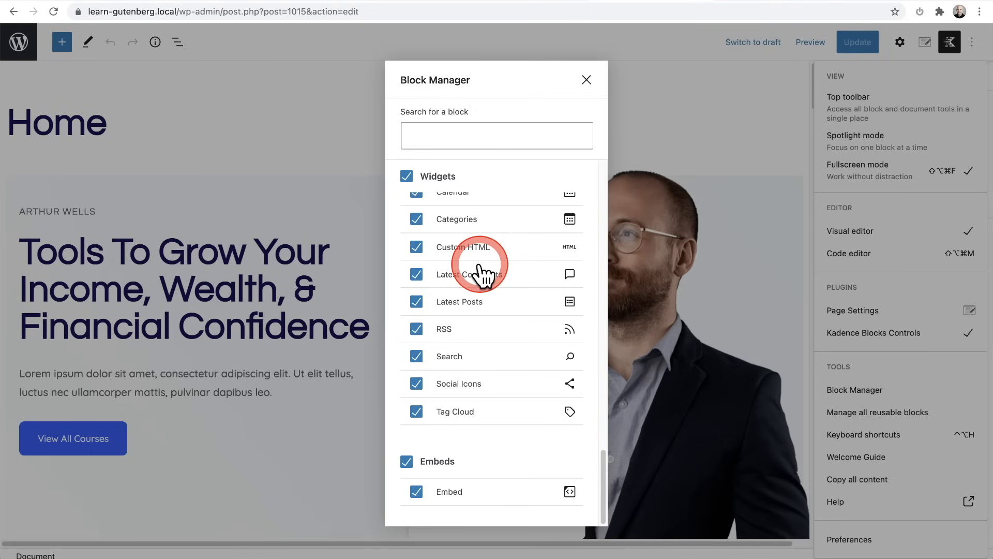
{"action": "scroll", "coordinate": [479, 266], "scroll_direction": "up", "scroll_amount": 20}
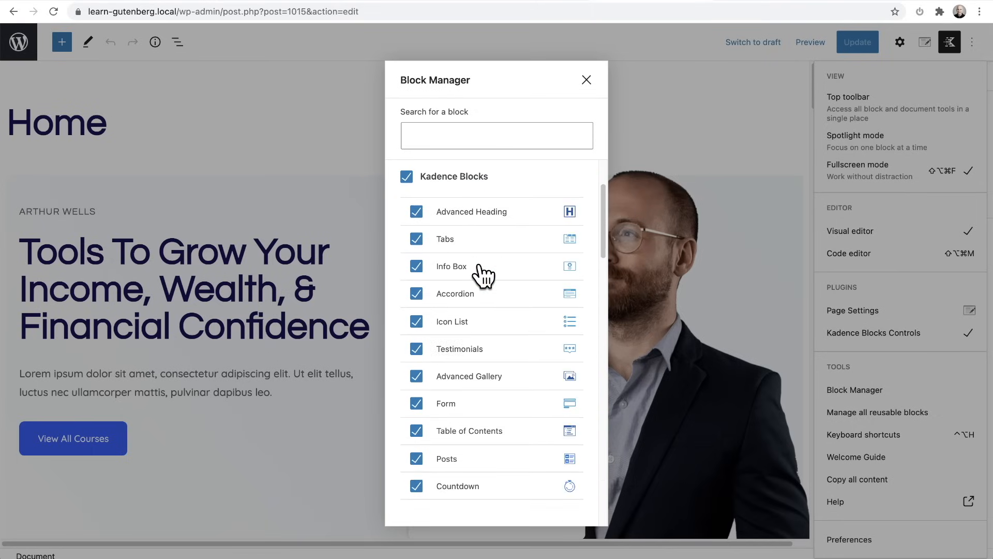
{"action": "scroll", "coordinate": [480, 266], "scroll_direction": "up", "scroll_amount": 3}
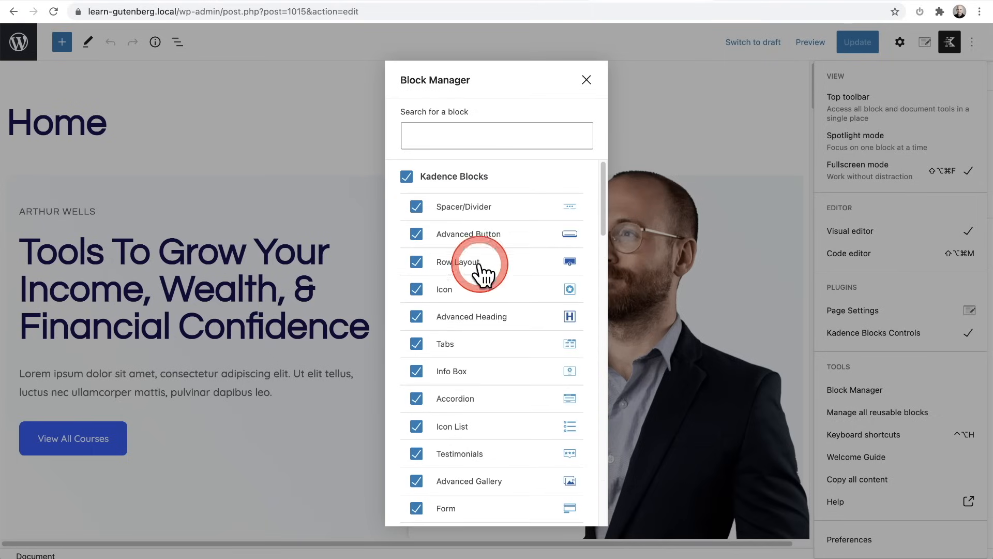
{"action": "left_click", "coordinate": [586, 80]}
{"action": "left_click", "coordinate": [902, 393]}
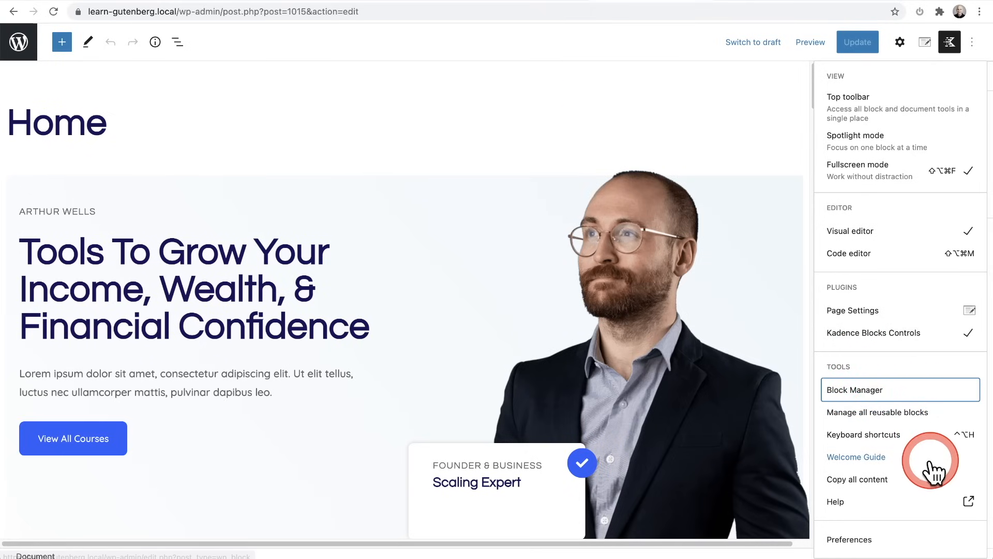
Display the editor's keyboard shortcuts and examine the global, selection and block shortcuts
{"action": "left_click", "coordinate": [917, 434]}
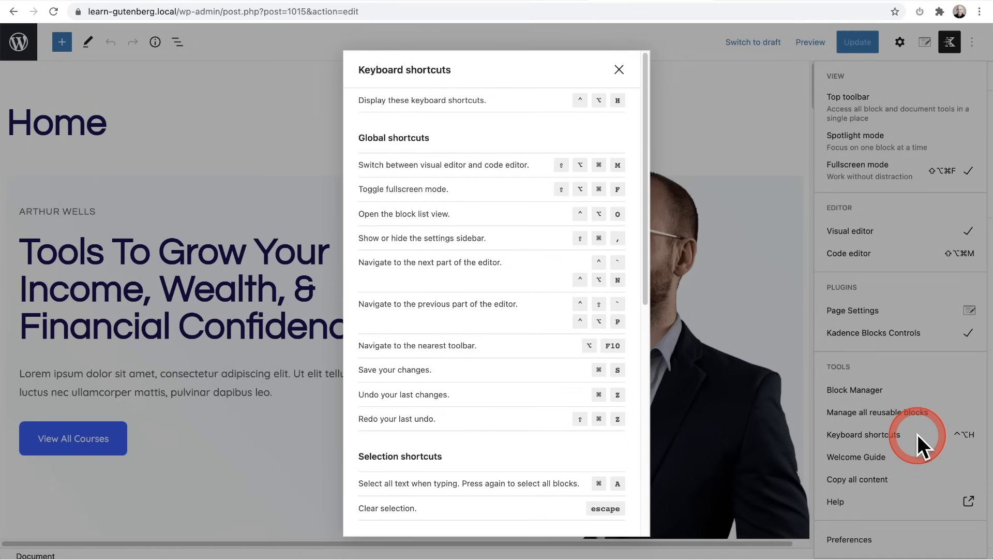
{"action": "scroll", "coordinate": [520, 362], "scroll_direction": "down", "scroll_amount": 8}
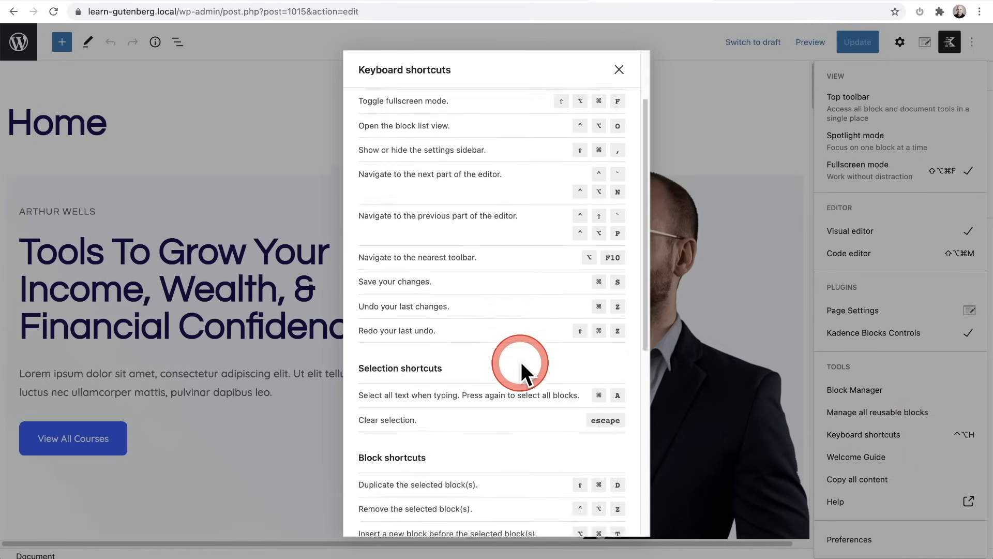
{"action": "scroll", "coordinate": [521, 362], "scroll_direction": "up", "scroll_amount": 8}
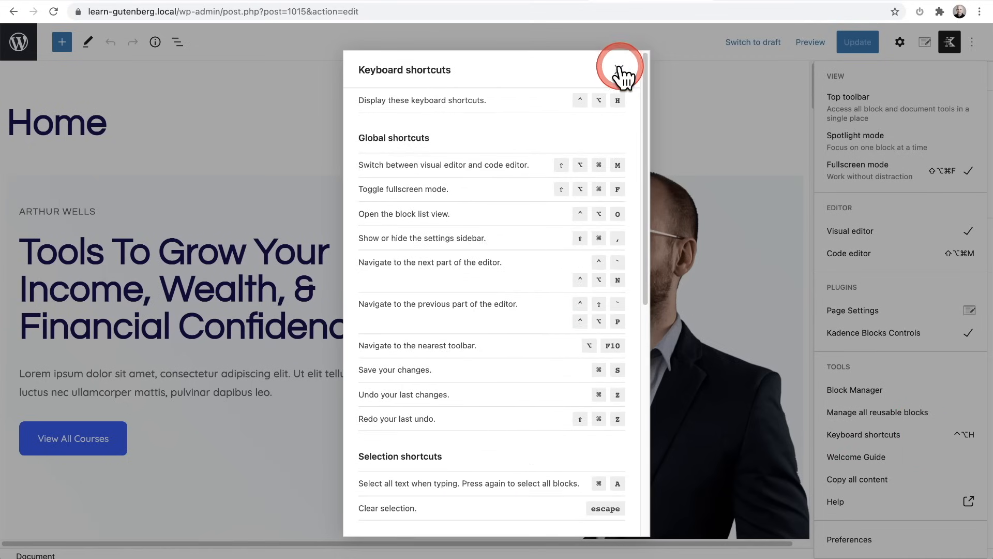
Close the keyboard shortcuts list and copy all of the Home page's content
{"action": "left_click", "coordinate": [621, 71]}
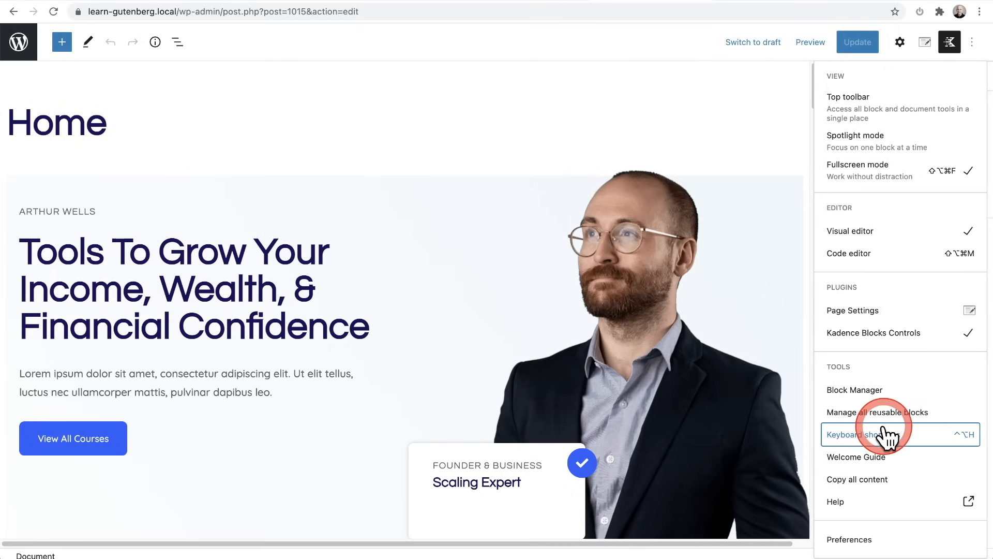
{"action": "left_click", "coordinate": [918, 490]}
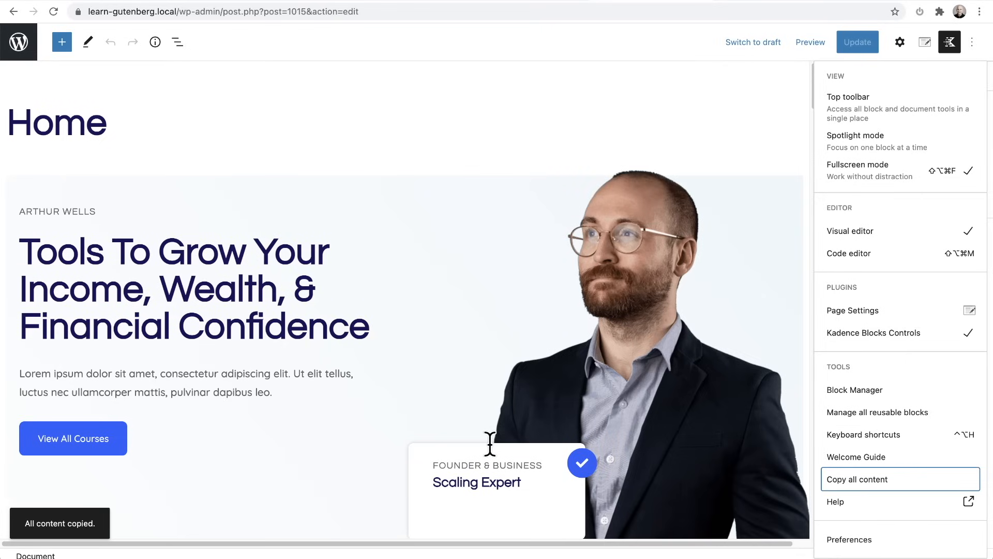
Examine the editor Preferences for General, Appearance, Blocks and Panels, leaving every option as it is
{"action": "left_click", "coordinate": [885, 542]}
{"action": "left_click", "coordinate": [532, 406]}
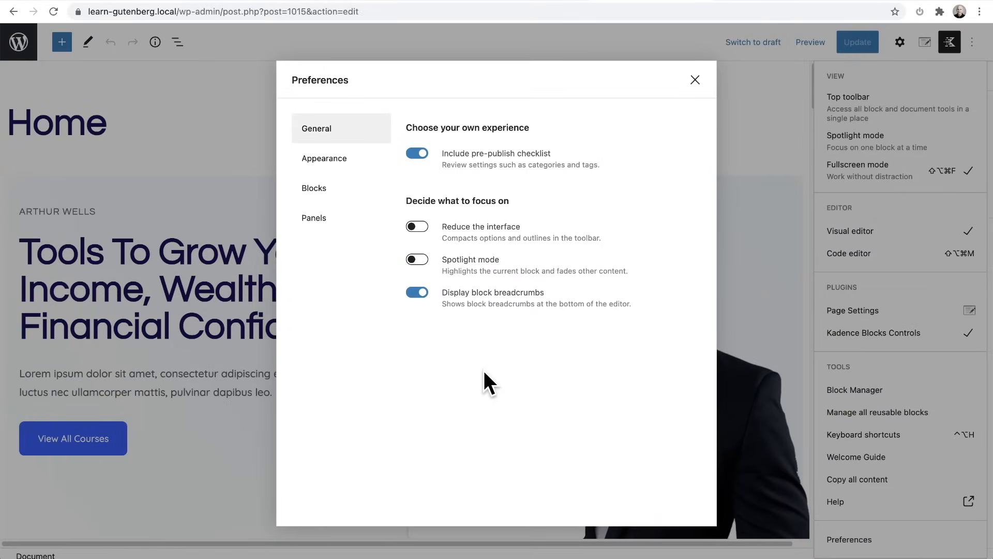
{"action": "left_click", "coordinate": [345, 159]}
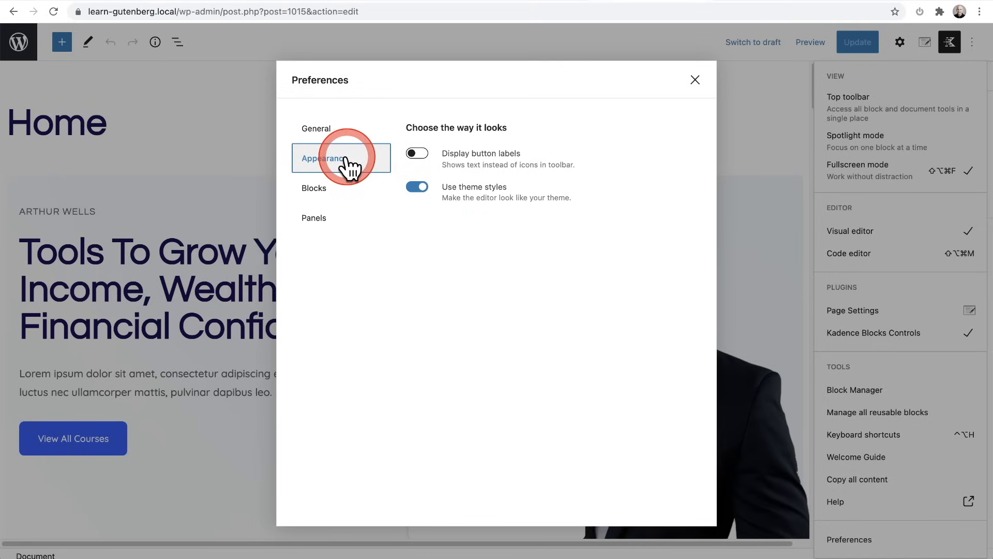
{"action": "left_click", "coordinate": [334, 187]}
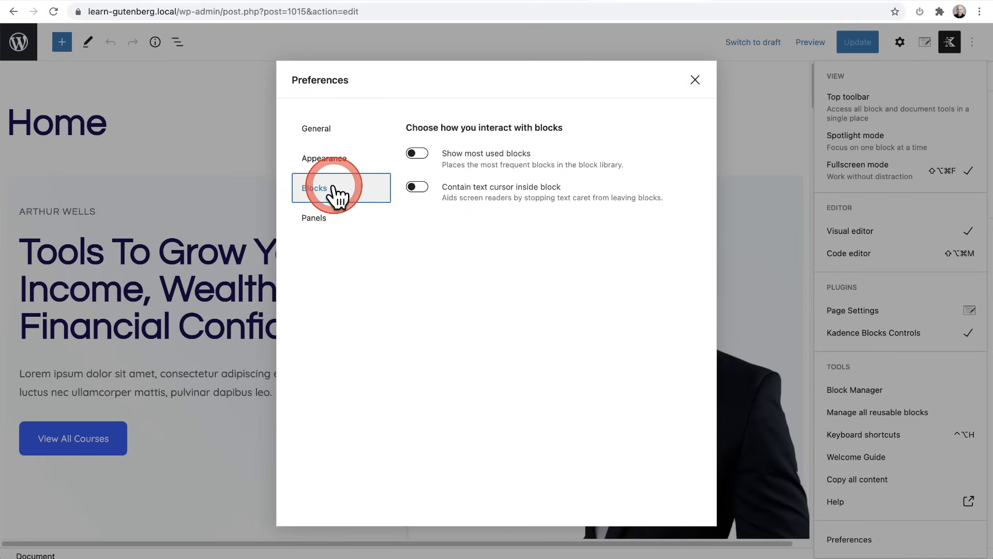
{"action": "left_click", "coordinate": [325, 222]}
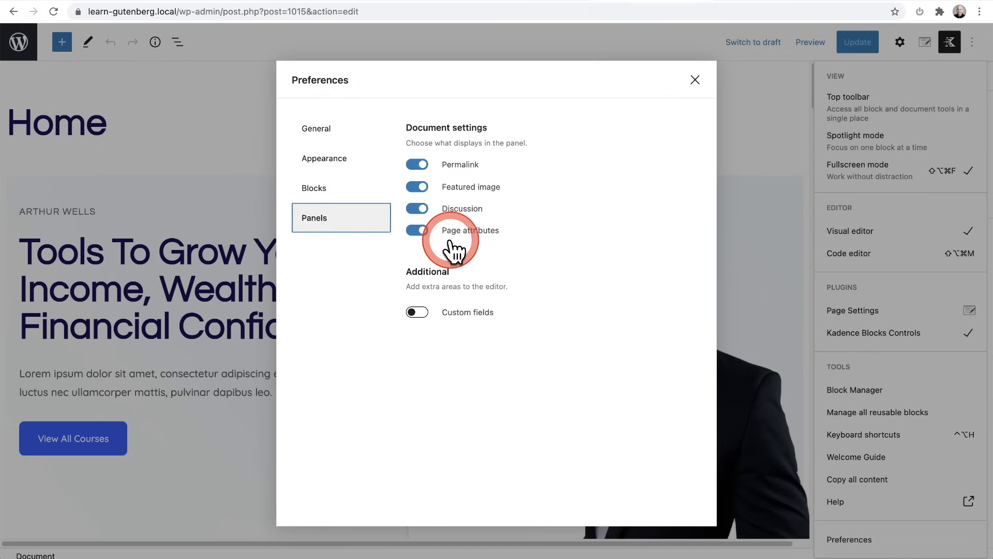
{"action": "left_click", "coordinate": [417, 209]}
{"action": "left_click", "coordinate": [569, 253]}
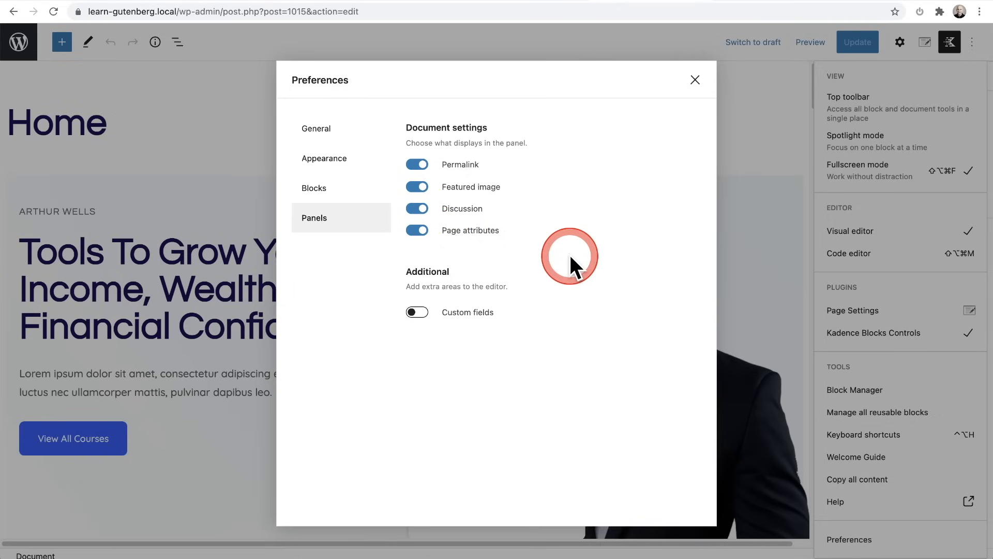
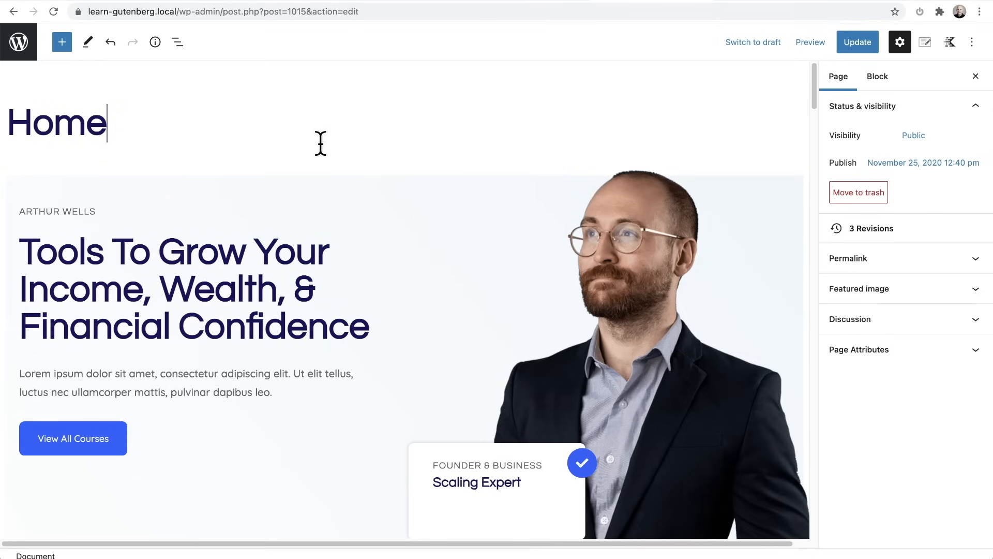
Copy the styles of the hero's H1 heading and paste them onto the lorem ipsum paragraph below it
{"action": "left_click", "coordinate": [221, 253]}
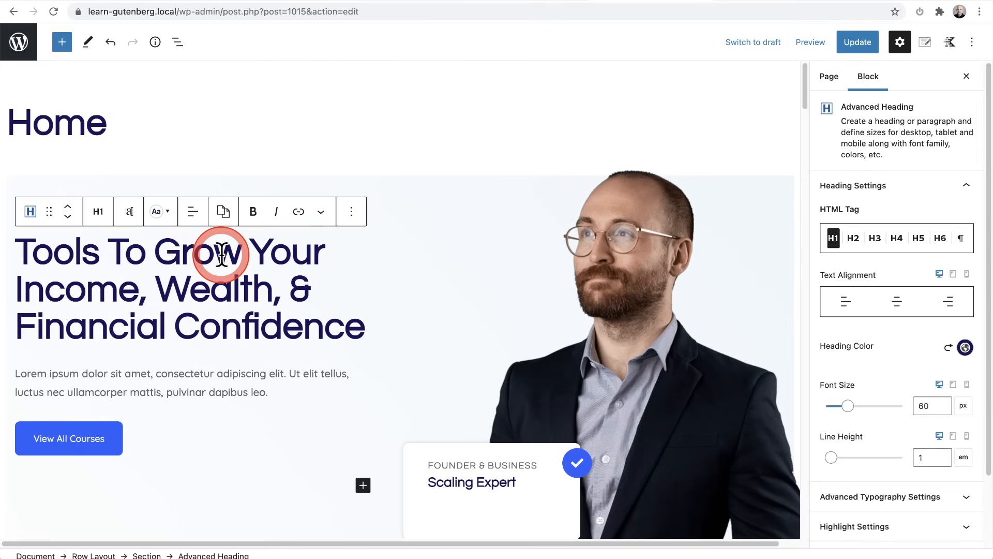
{"action": "left_click", "coordinate": [222, 213]}
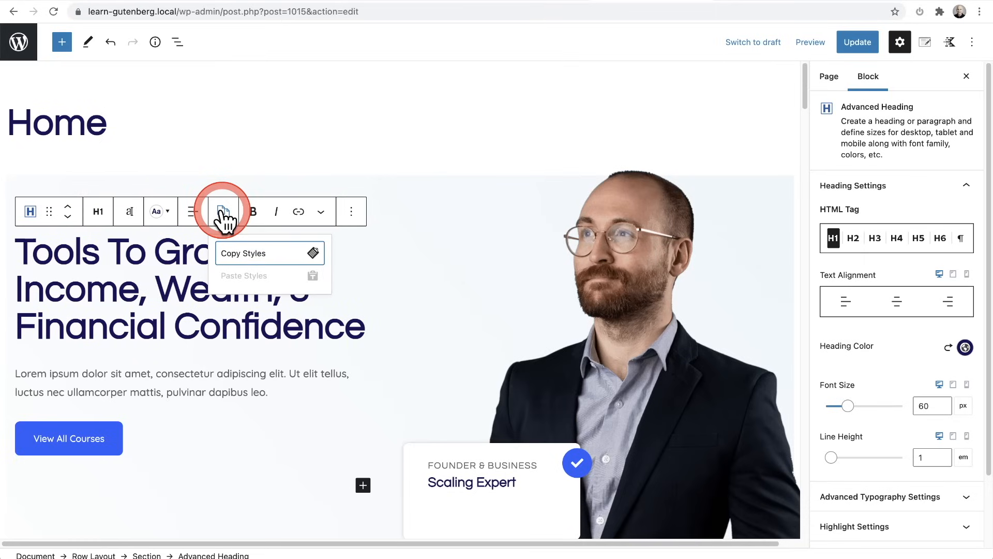
{"action": "left_click", "coordinate": [230, 255]}
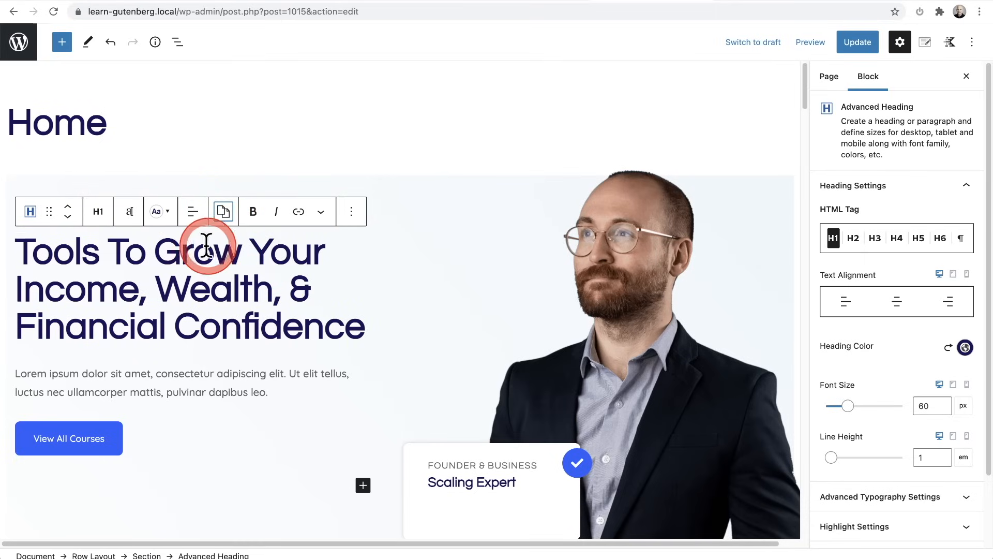
{"action": "left_click", "coordinate": [183, 383]}
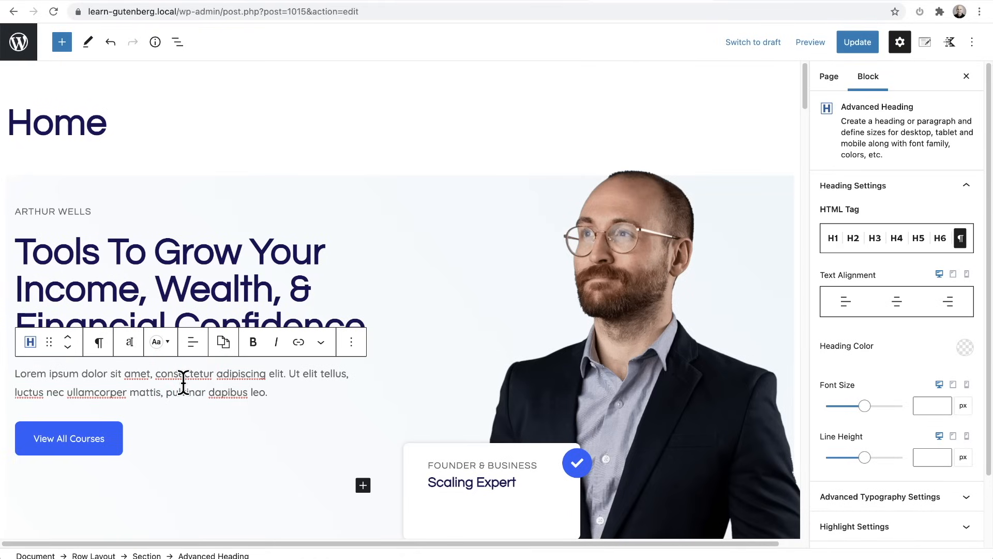
{"action": "left_click", "coordinate": [219, 344]}
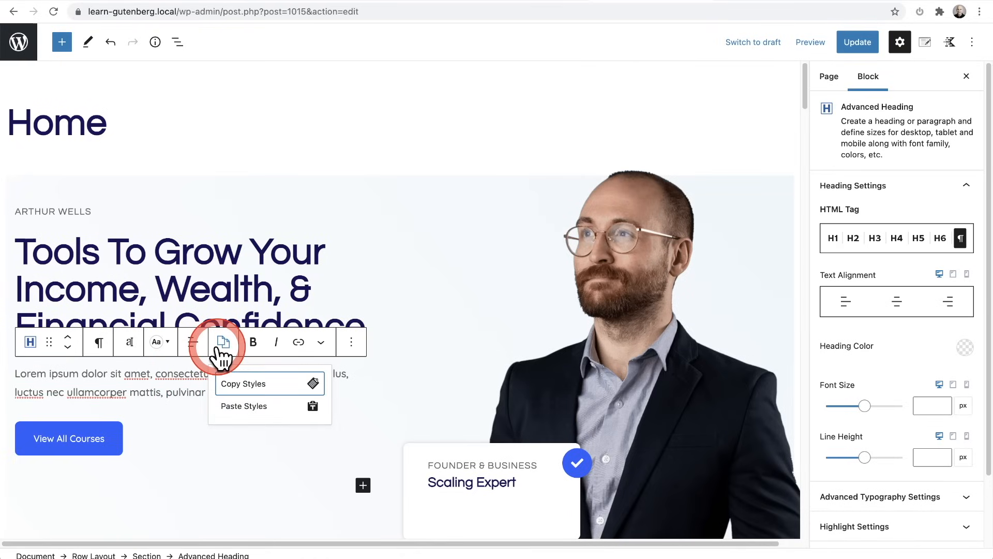
{"action": "left_click", "coordinate": [230, 408]}
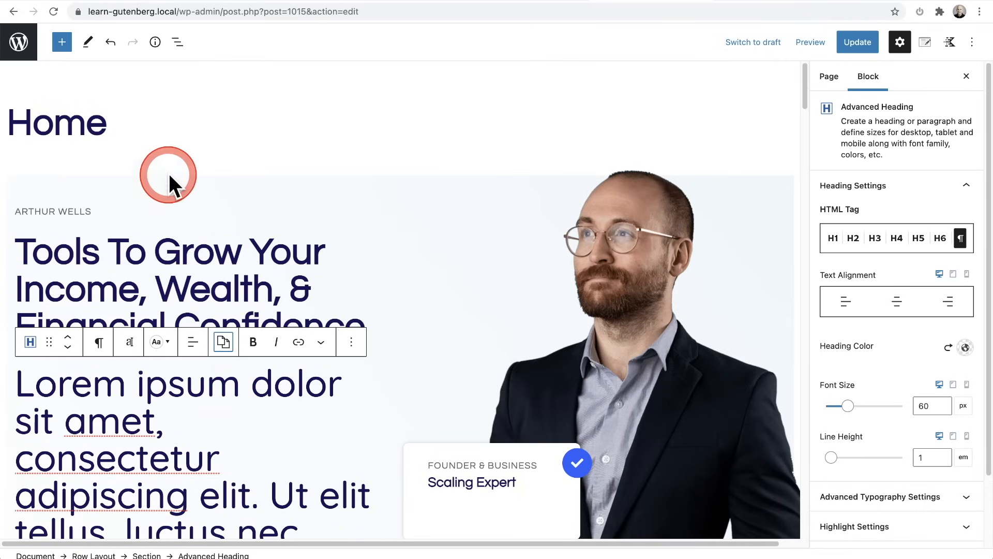
Undo the styles pasted onto the hero's lorem ipsum paragraph
{"action": "left_click", "coordinate": [111, 43]}
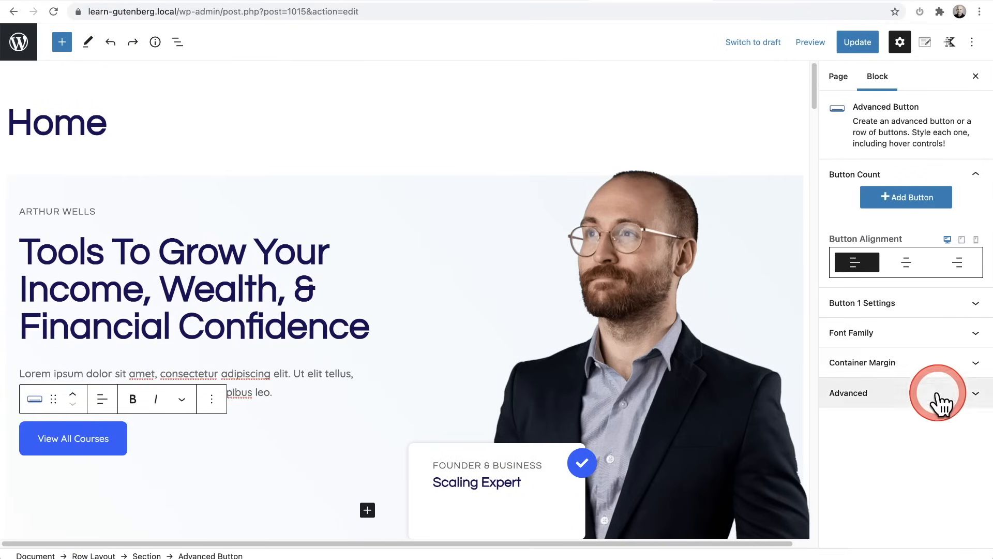
{"action": "left_click", "coordinate": [298, 373]}
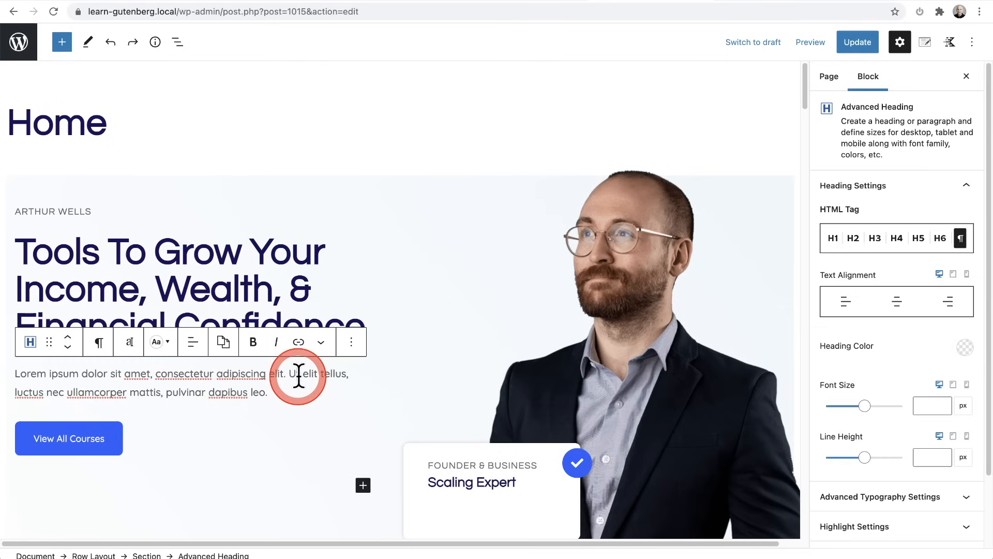
Add a second button beside the hero's View All Courses button and set its inherit styles to Default after trying Theme
{"action": "left_click", "coordinate": [154, 435]}
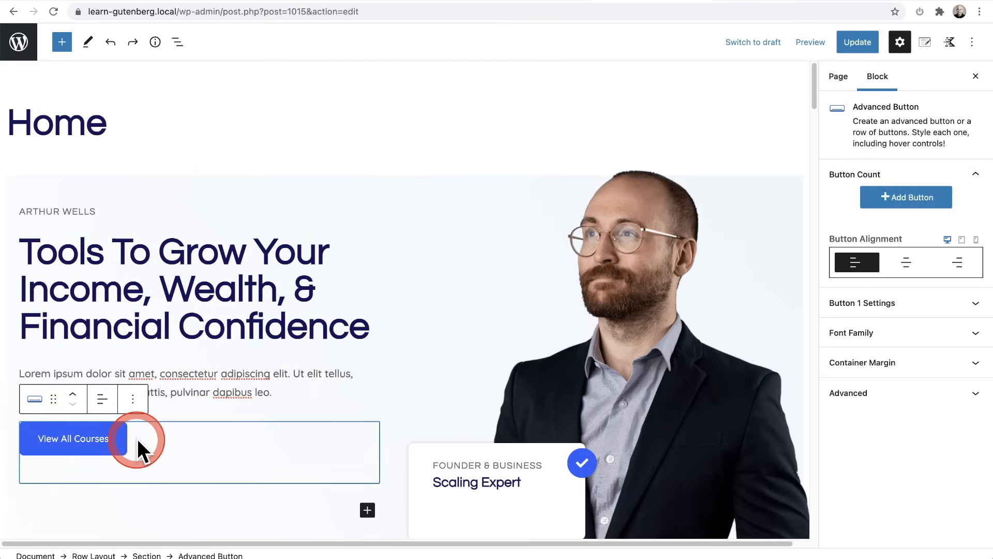
{"action": "left_click", "coordinate": [868, 199]}
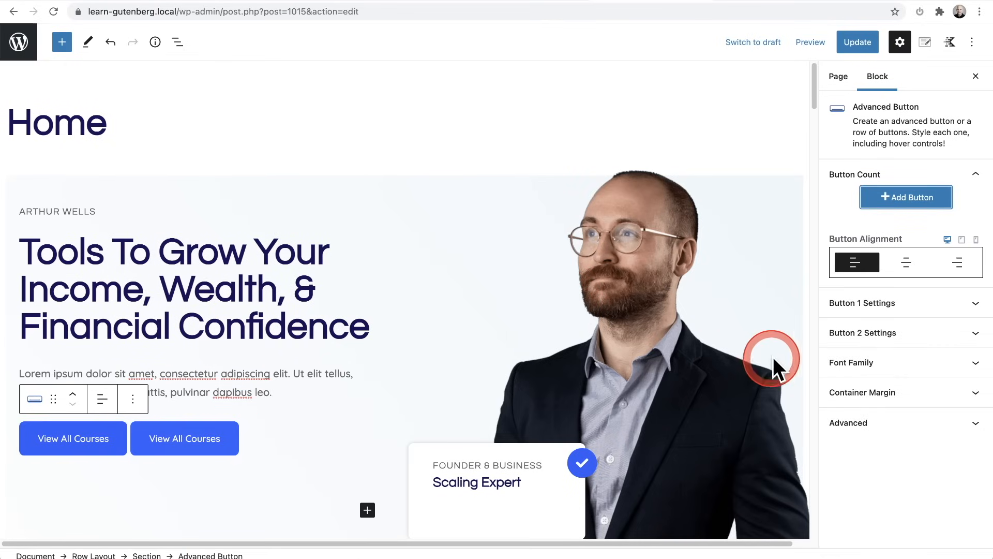
{"action": "left_click", "coordinate": [879, 336]}
{"action": "scroll", "coordinate": [882, 337], "scroll_direction": "down", "scroll_amount": 5}
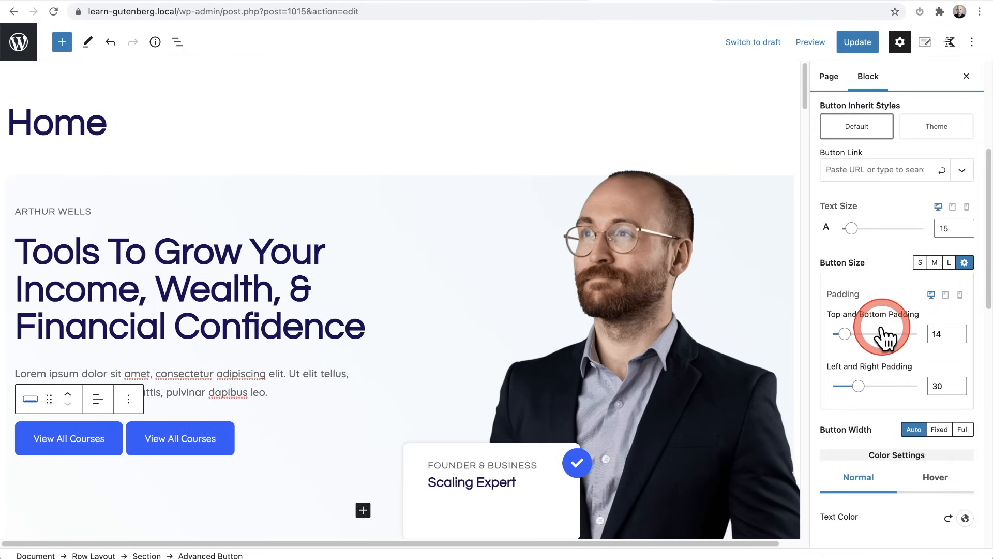
{"action": "scroll", "coordinate": [885, 337], "scroll_direction": "up", "scroll_amount": 1}
{"action": "scroll", "coordinate": [884, 336], "scroll_direction": "up", "scroll_amount": 1}
{"action": "left_click", "coordinate": [918, 253]}
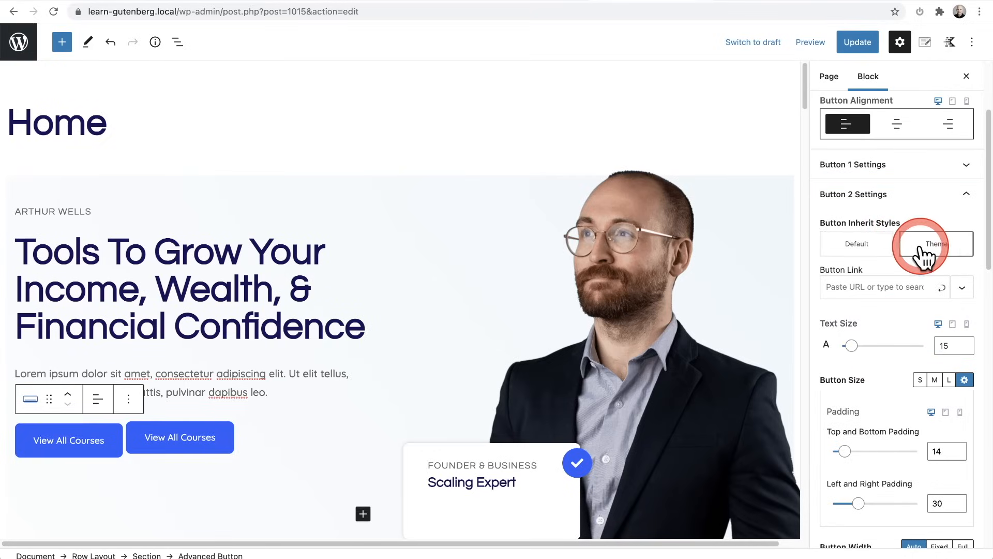
{"action": "left_click", "coordinate": [880, 250]}
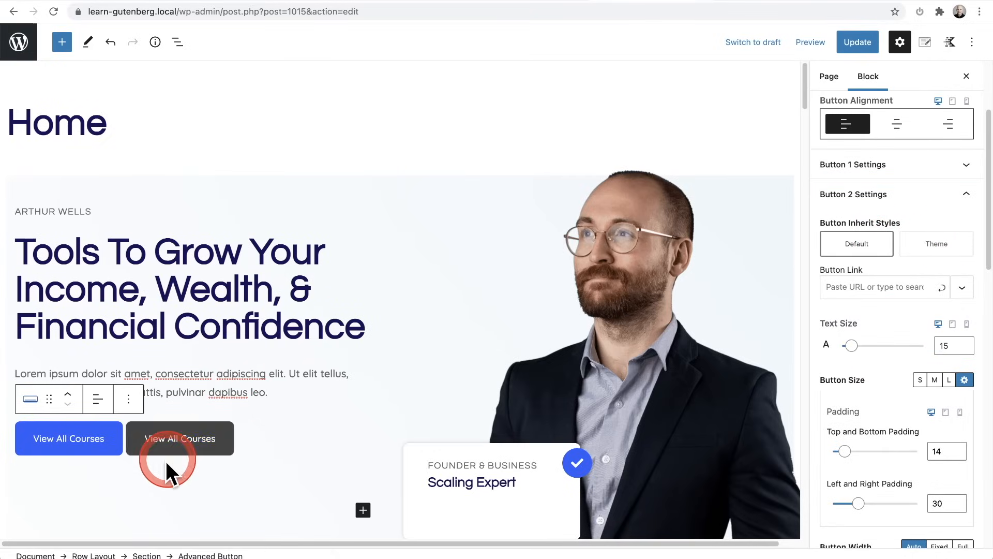
{"action": "left_click", "coordinate": [136, 489]}
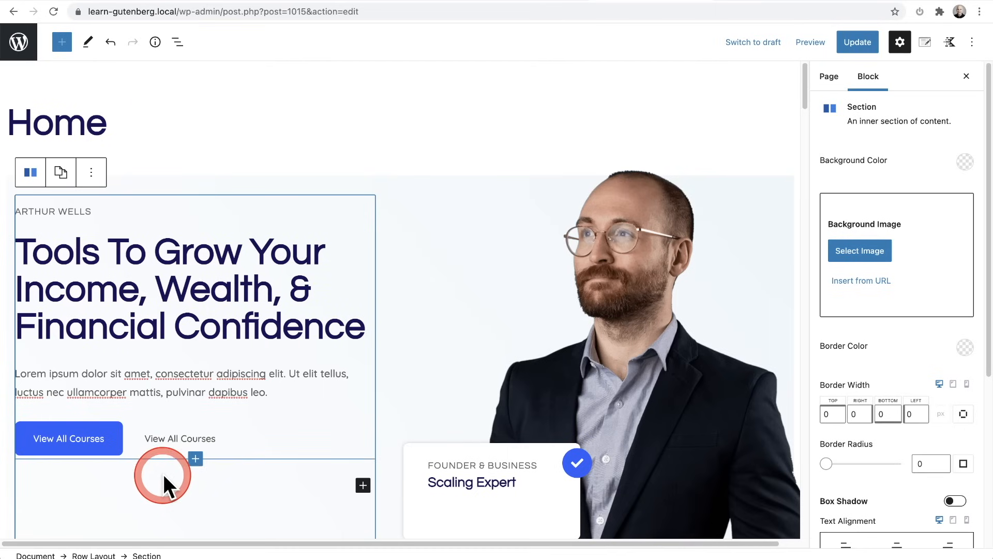
Copy the styles of the first View All Courses button and paste them onto the second button
{"action": "left_click", "coordinate": [88, 440]}
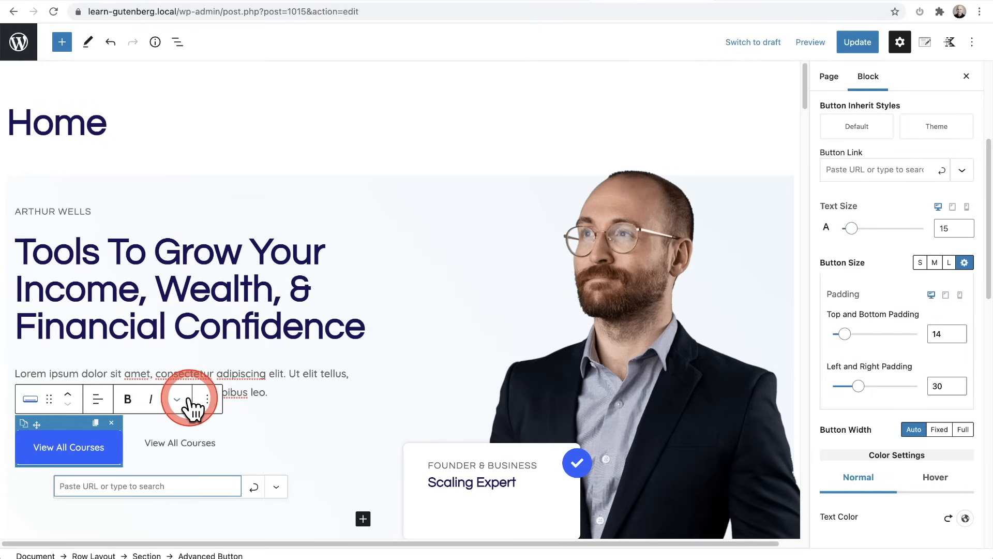
{"action": "left_click", "coordinate": [23, 427]}
{"action": "left_click", "coordinate": [31, 456]}
{"action": "left_click", "coordinate": [157, 451]}
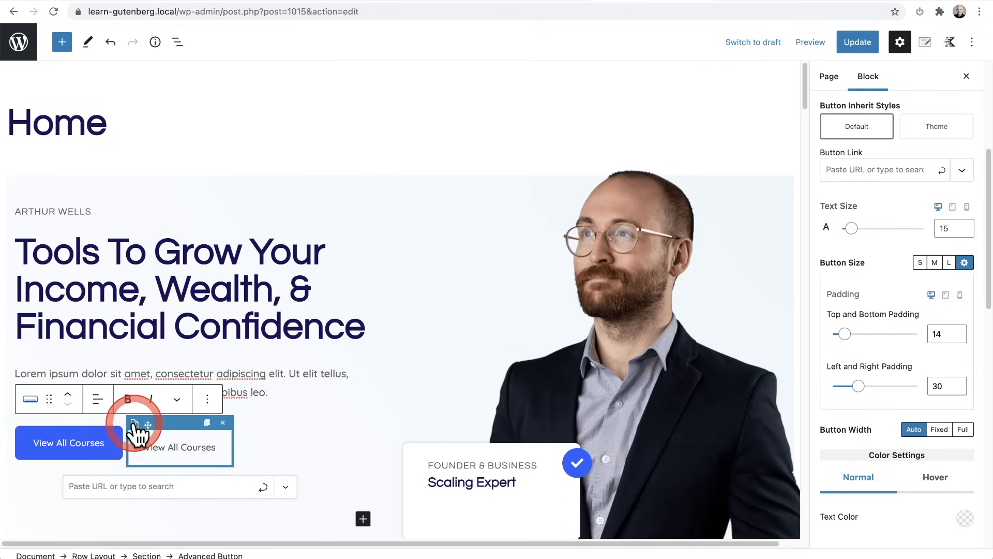
{"action": "left_click", "coordinate": [135, 424]}
{"action": "left_click", "coordinate": [158, 476]}
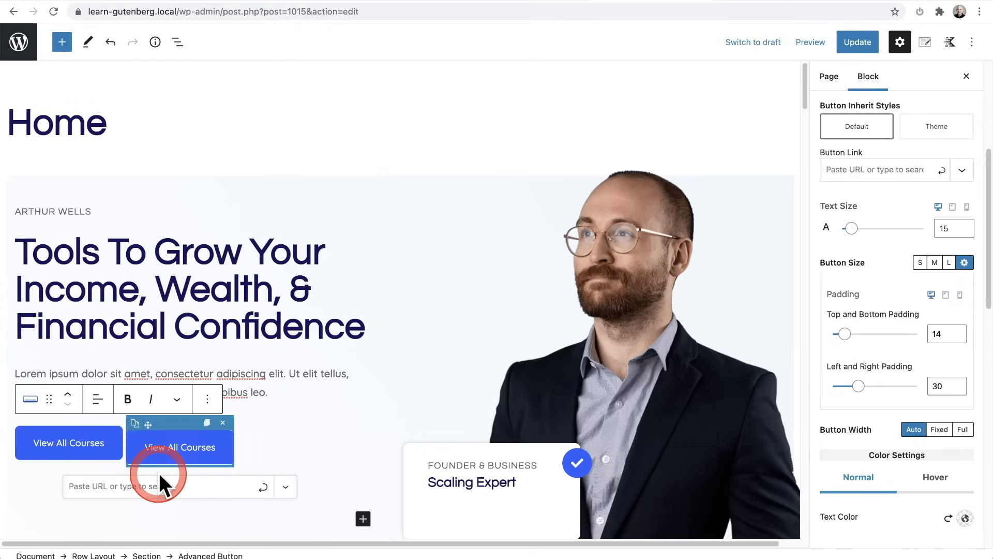
Select the Budgeting info box further down the page and examine its copy and paste styles options
{"action": "left_click", "coordinate": [310, 391]}
{"action": "scroll", "coordinate": [309, 391], "scroll_direction": "down", "scroll_amount": 10}
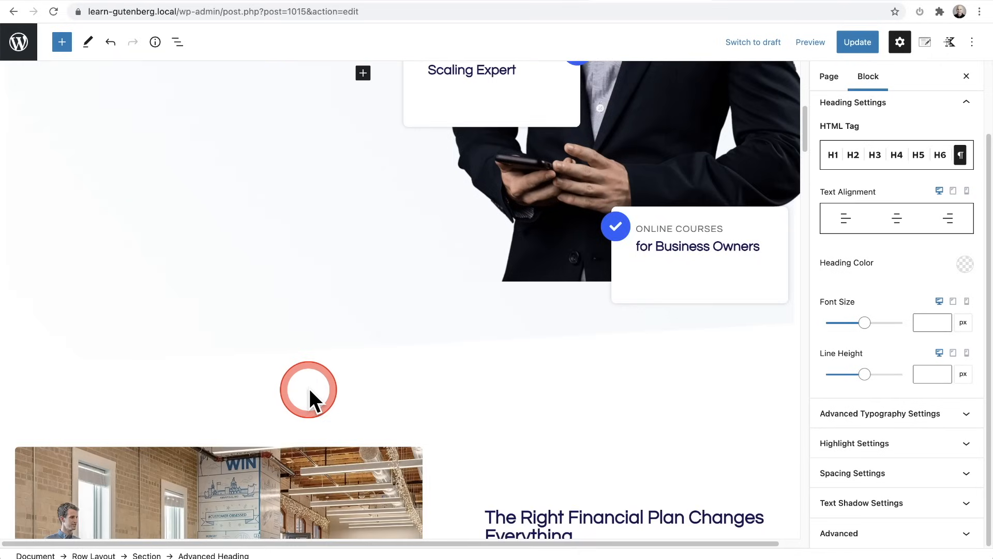
{"action": "scroll", "coordinate": [308, 386], "scroll_direction": "down", "scroll_amount": 20}
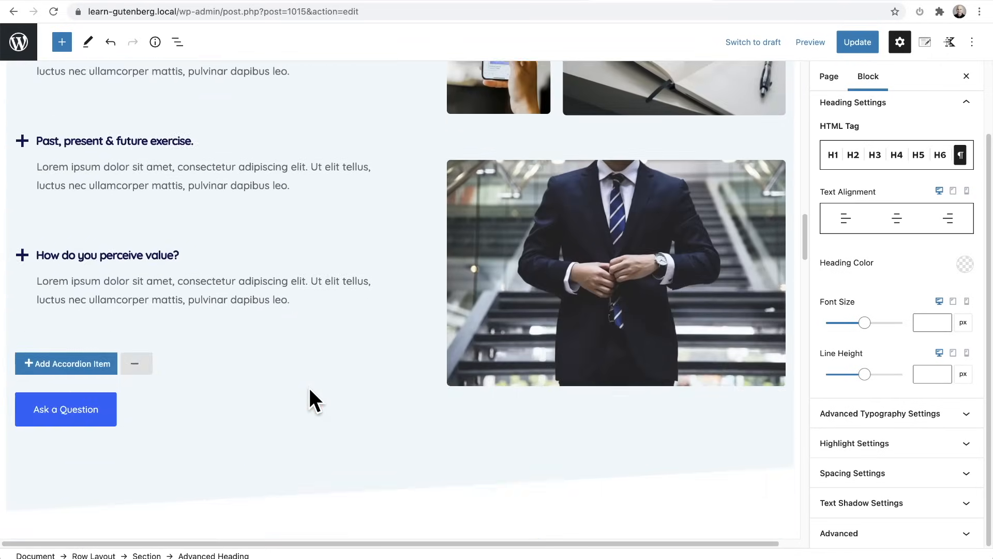
{"action": "scroll", "coordinate": [308, 386], "scroll_direction": "down", "scroll_amount": 15}
{"action": "left_click", "coordinate": [309, 386]}
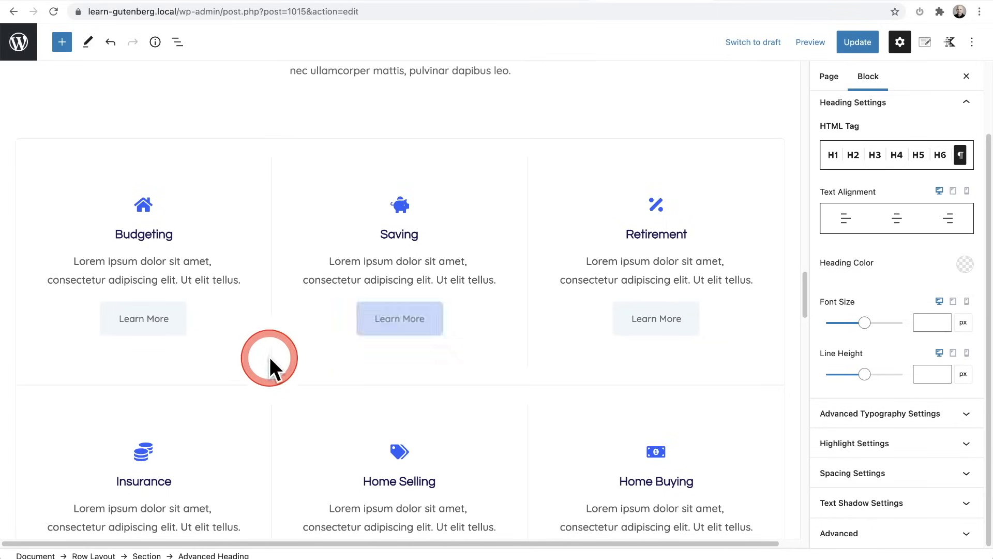
{"action": "left_click", "coordinate": [206, 221]}
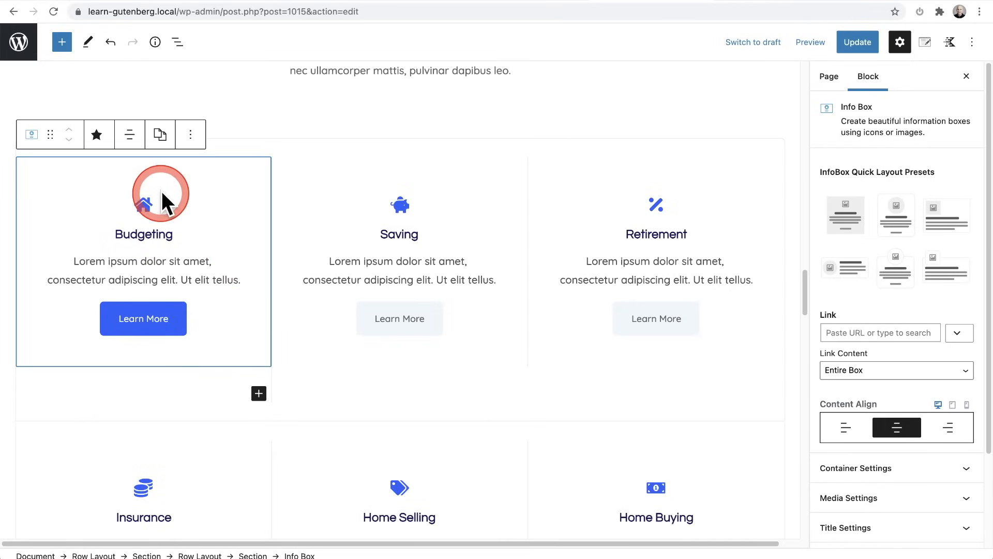
{"action": "left_click", "coordinate": [160, 135]}
{"action": "left_click", "coordinate": [160, 135]}
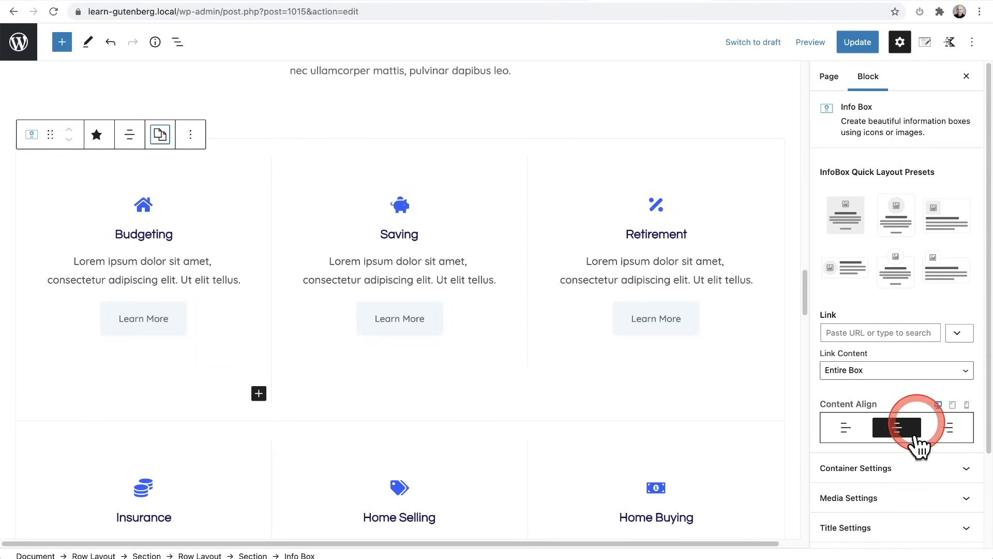
Set the icon size of the Budgeting info box to 56 in its media settings
{"action": "scroll", "coordinate": [905, 483], "scroll_direction": "down", "scroll_amount": 3}
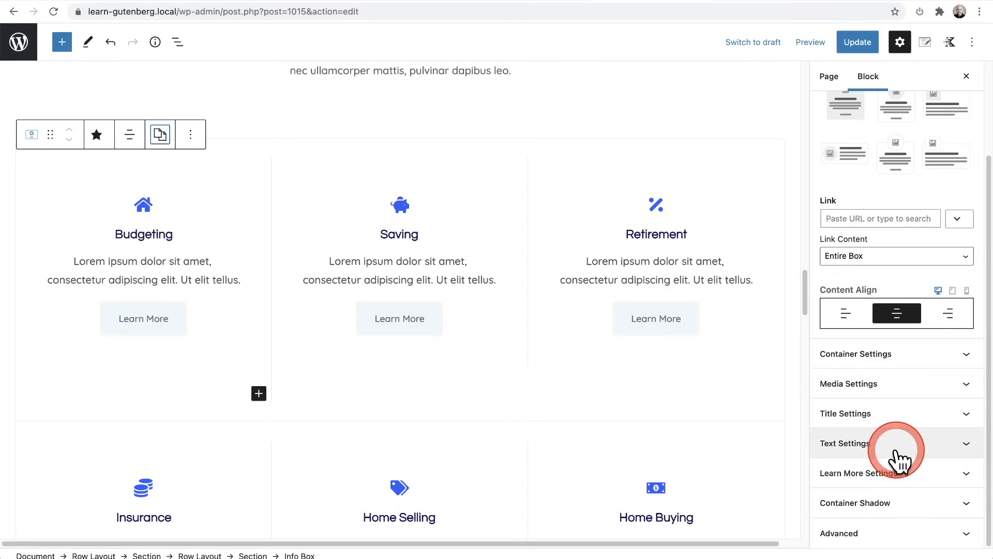
{"action": "left_click", "coordinate": [895, 387]}
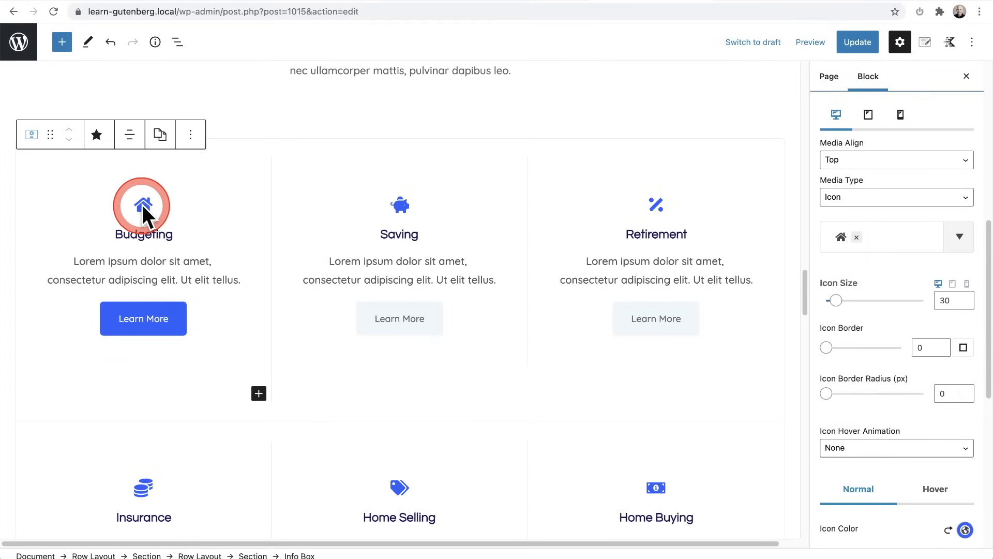
{"action": "left_click_drag", "start_coordinate": [836, 301], "coordinate": [847, 301]}
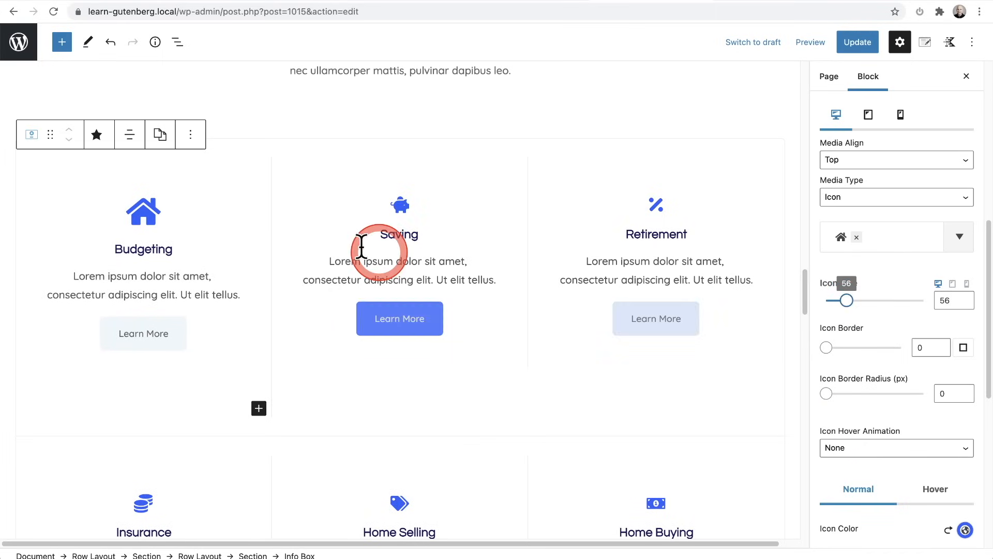
{"action": "scroll", "coordinate": [217, 244], "scroll_direction": "down", "scroll_amount": 1}
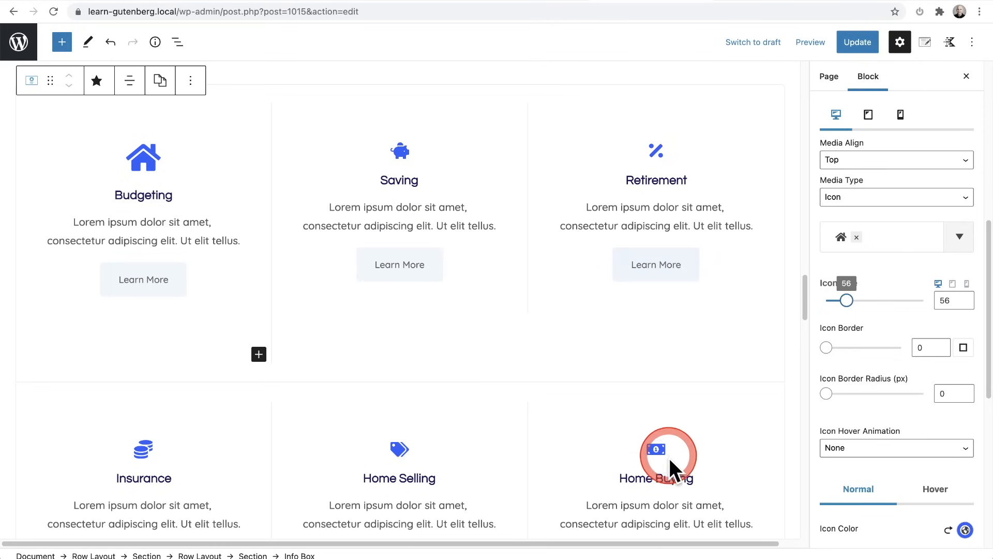
{"action": "scroll", "coordinate": [569, 461], "scroll_direction": "down", "scroll_amount": 5}
{"action": "scroll", "coordinate": [199, 445], "scroll_direction": "down", "scroll_amount": 2}
{"action": "scroll", "coordinate": [276, 426], "scroll_direction": "up", "scroll_amount": 8}
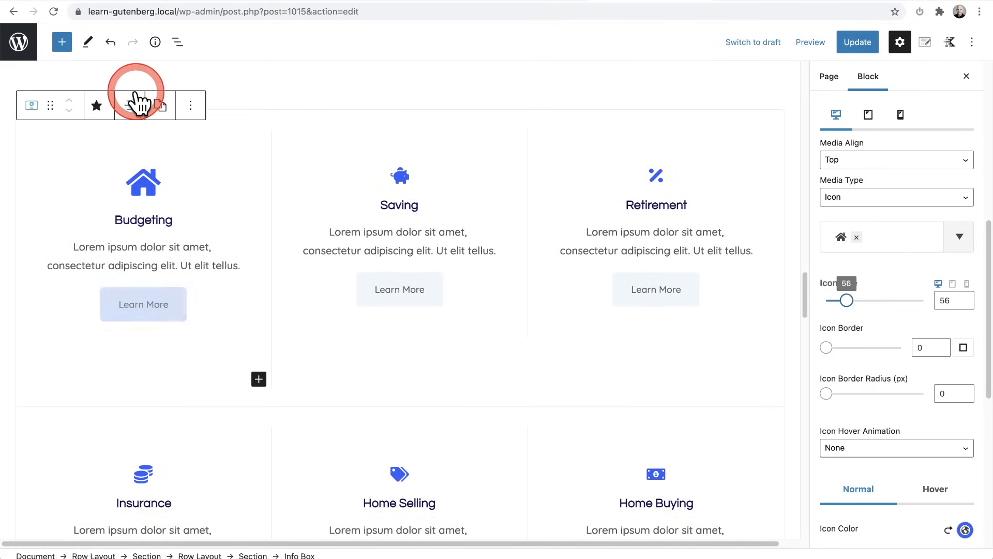
Copy the styles of the Budgeting info box and paste them onto the Saving info box
{"action": "left_click", "coordinate": [160, 106]}
{"action": "left_click", "coordinate": [179, 148]}
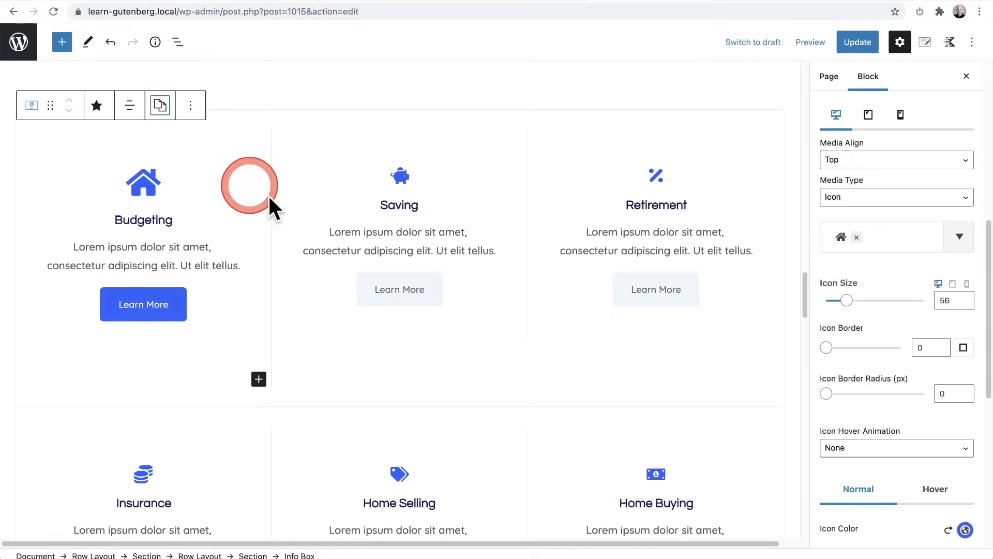
{"action": "left_click", "coordinate": [342, 227]}
{"action": "left_click", "coordinate": [417, 106]}
{"action": "left_click", "coordinate": [437, 170]}
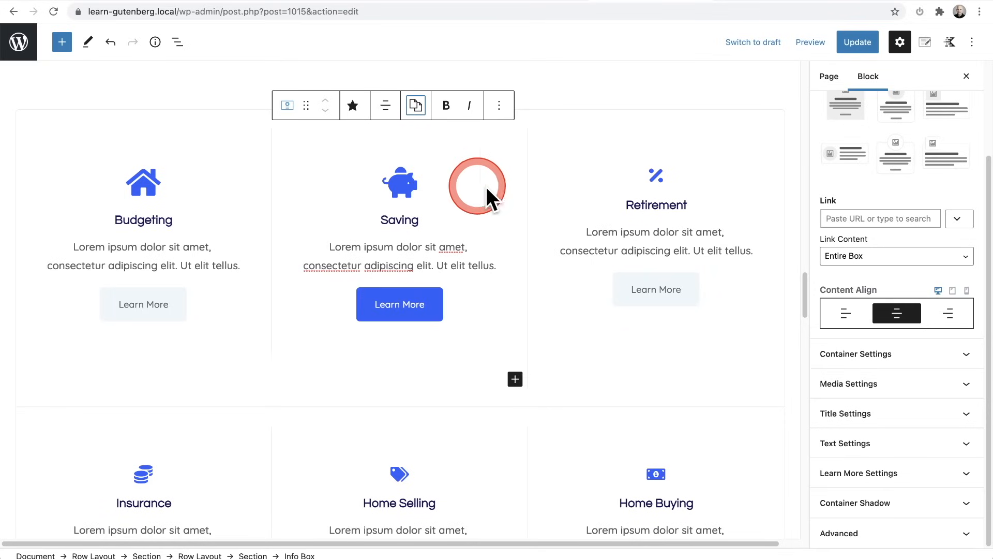
{"action": "left_click", "coordinate": [464, 349]}
Look through the Home page's sections, from the hero down to the Life Insurance call to action at the end
{"action": "scroll", "coordinate": [314, 293], "scroll_direction": "down", "scroll_amount": 8}
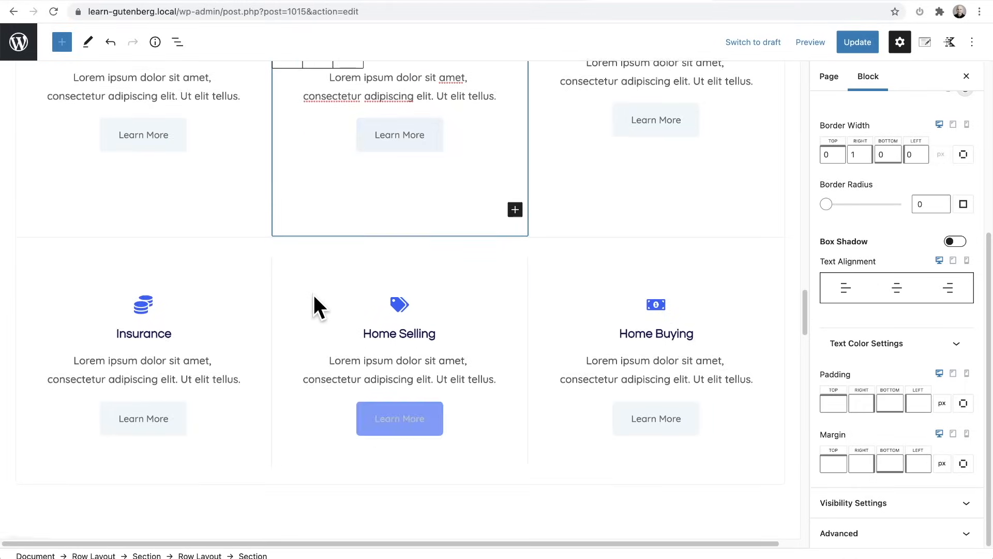
{"action": "scroll", "coordinate": [314, 296], "scroll_direction": "down", "scroll_amount": 2}
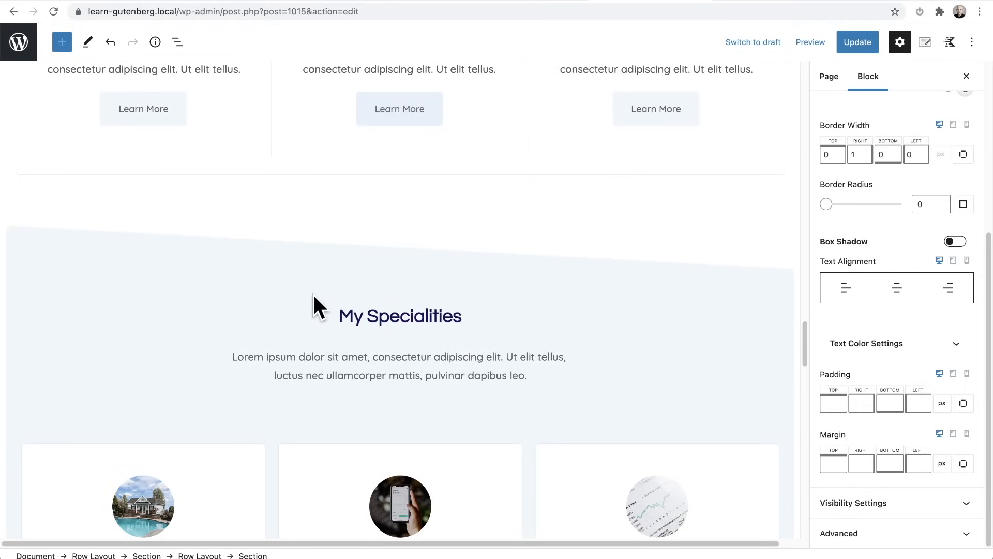
{"action": "scroll", "coordinate": [314, 296], "scroll_direction": "up", "scroll_amount": 5}
{"action": "scroll", "coordinate": [313, 295], "scroll_direction": "up", "scroll_amount": 6}
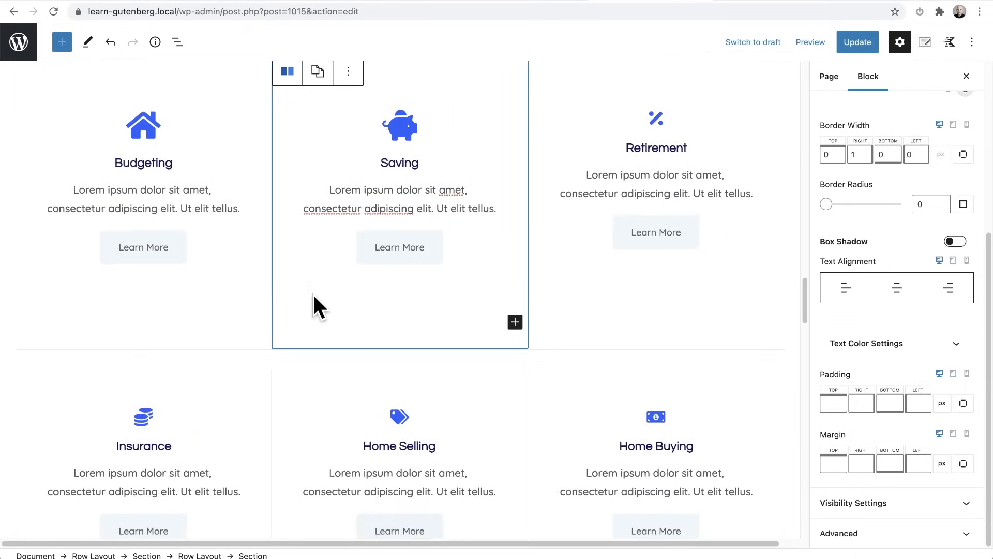
{"action": "scroll", "coordinate": [313, 296], "scroll_direction": "up", "scroll_amount": 20}
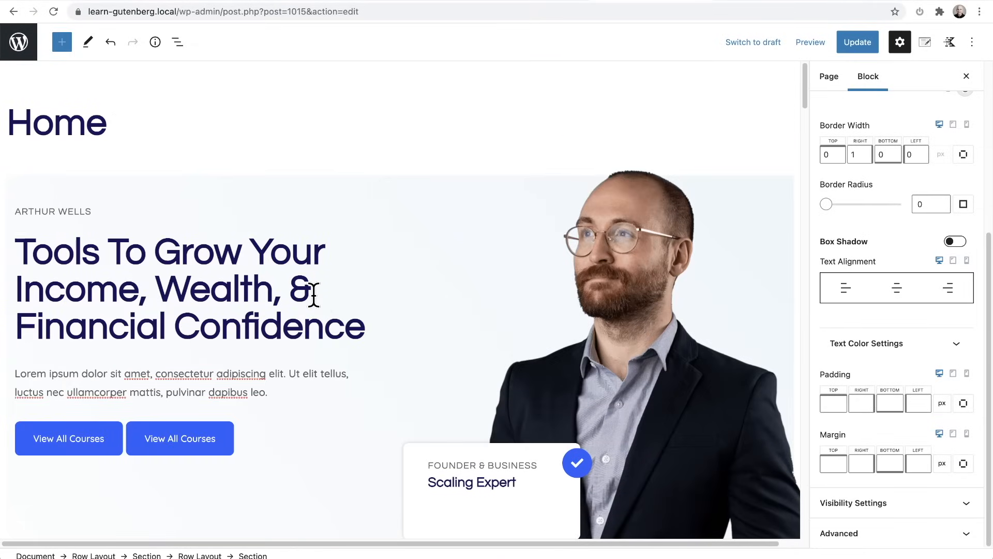
{"action": "left_click", "coordinate": [314, 295]}
{"action": "left_click", "coordinate": [316, 295]}
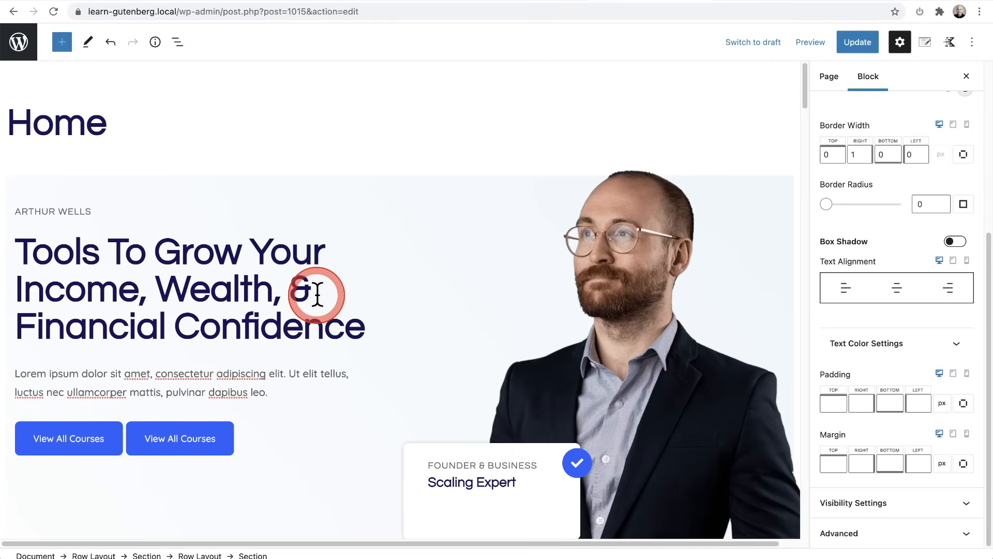
{"action": "scroll", "coordinate": [352, 372], "scroll_direction": "down", "scroll_amount": 7}
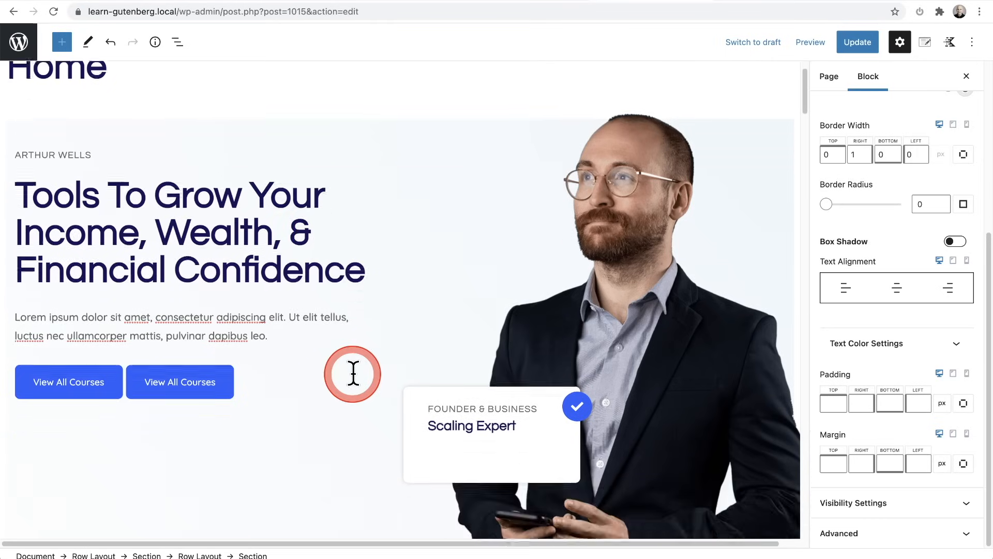
{"action": "scroll", "coordinate": [353, 373], "scroll_direction": "down", "scroll_amount": 12}
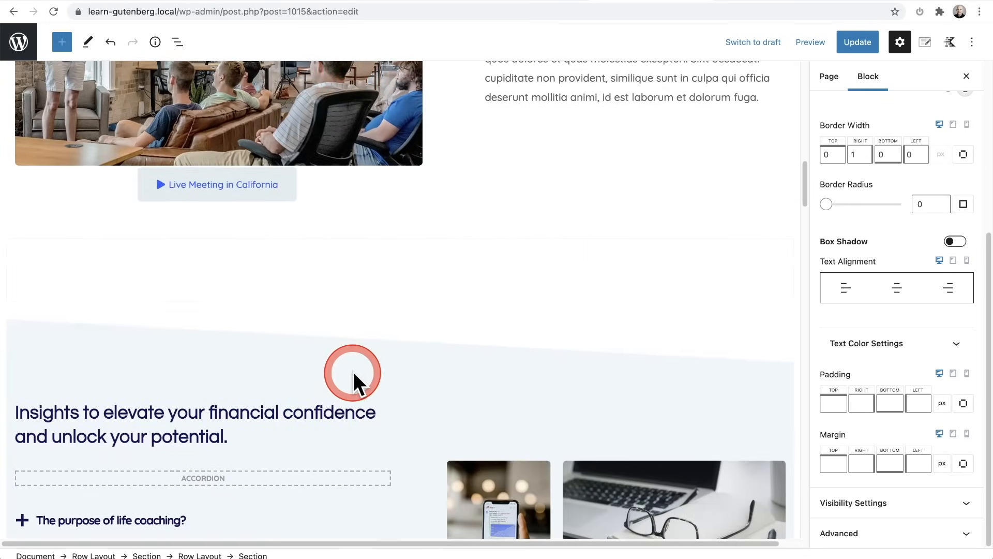
{"action": "scroll", "coordinate": [353, 373], "scroll_direction": "down", "scroll_amount": 5}
{"action": "scroll", "coordinate": [354, 375], "scroll_direction": "down", "scroll_amount": 4}
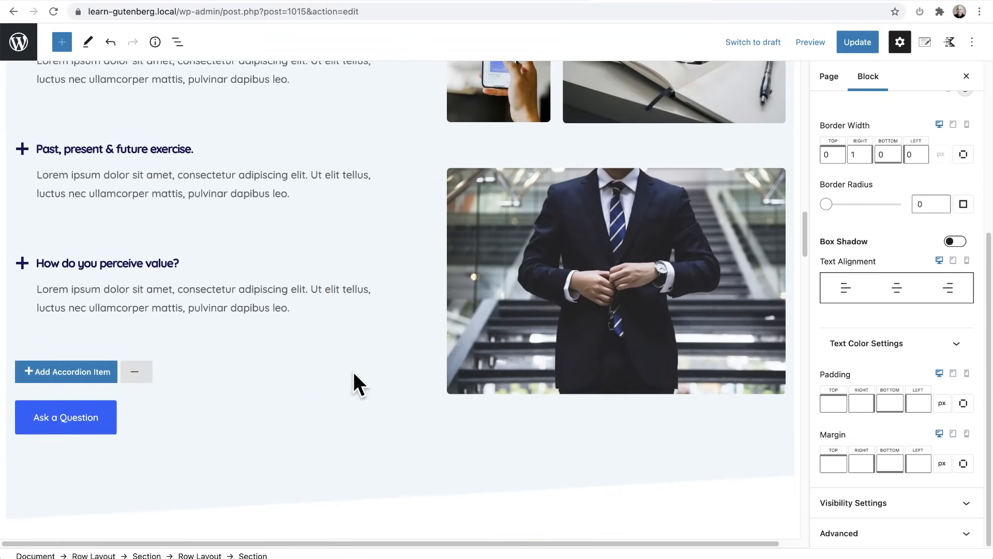
{"action": "scroll", "coordinate": [361, 372], "scroll_direction": "up", "scroll_amount": 8}
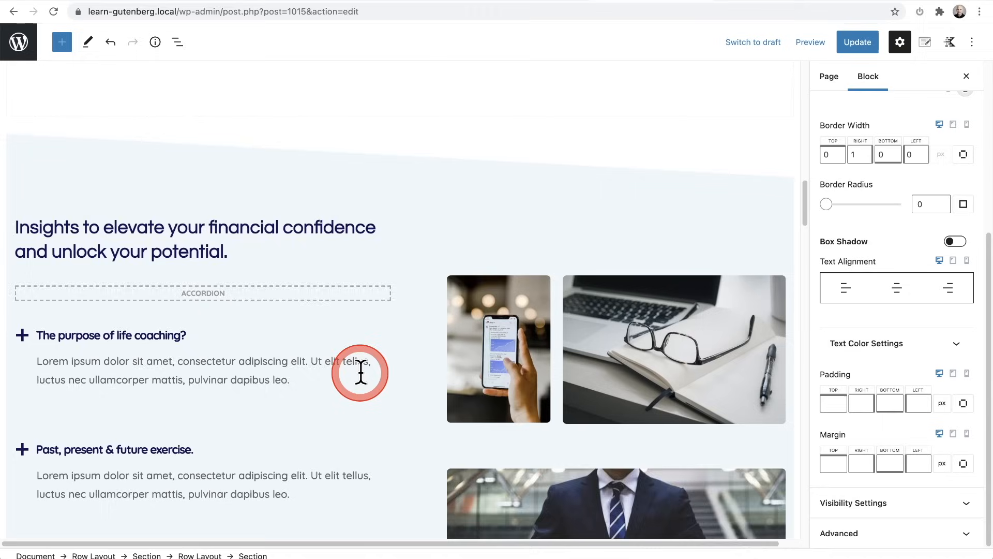
{"action": "scroll", "coordinate": [361, 371], "scroll_direction": "up", "scroll_amount": 20}
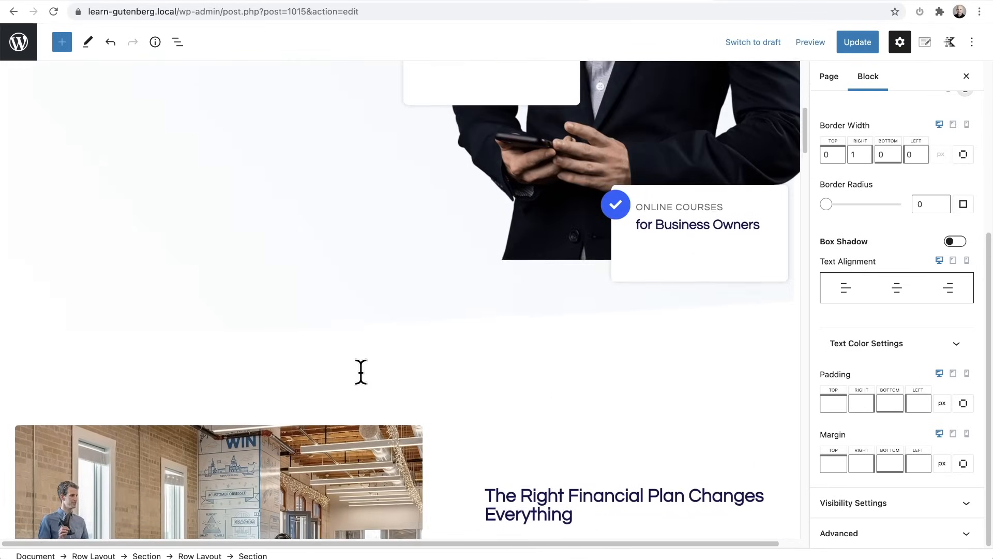
{"action": "scroll", "coordinate": [361, 371], "scroll_direction": "up", "scroll_amount": 4}
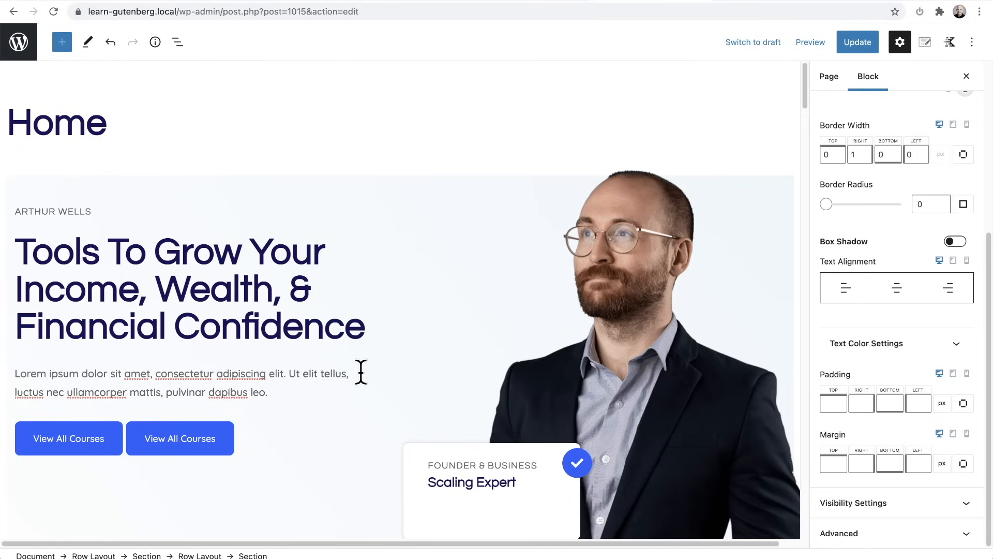
{"action": "scroll", "coordinate": [358, 371], "scroll_direction": "down", "scroll_amount": 20}
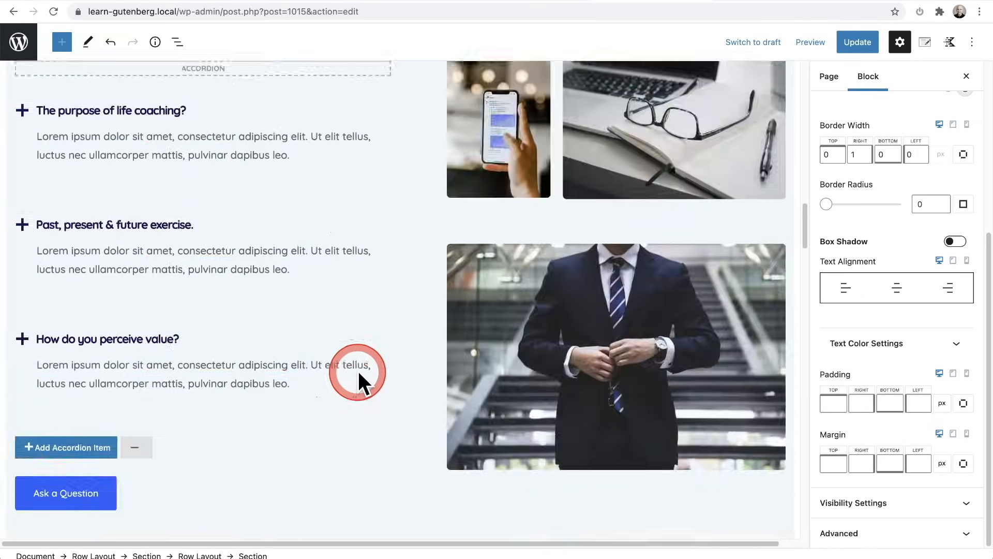
{"action": "scroll", "coordinate": [358, 371], "scroll_direction": "down", "scroll_amount": 5}
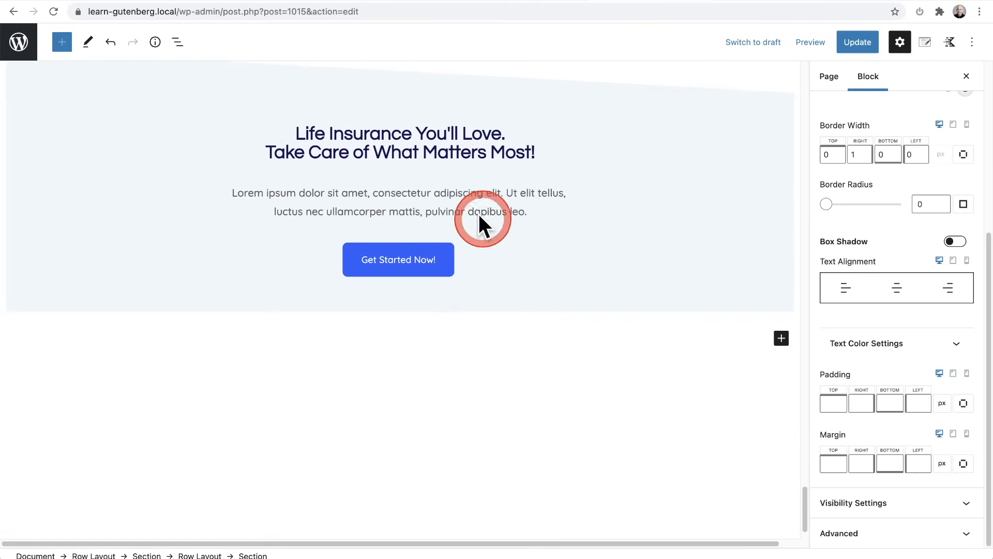
{"action": "scroll", "coordinate": [467, 240], "scroll_direction": "up", "scroll_amount": 3}
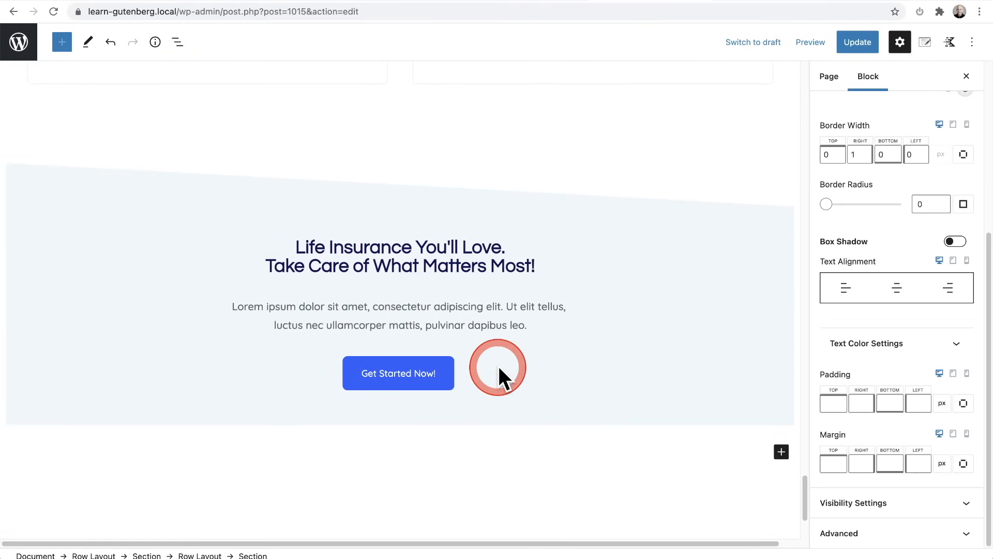
{"action": "scroll", "coordinate": [568, 313], "scroll_direction": "down", "scroll_amount": 2}
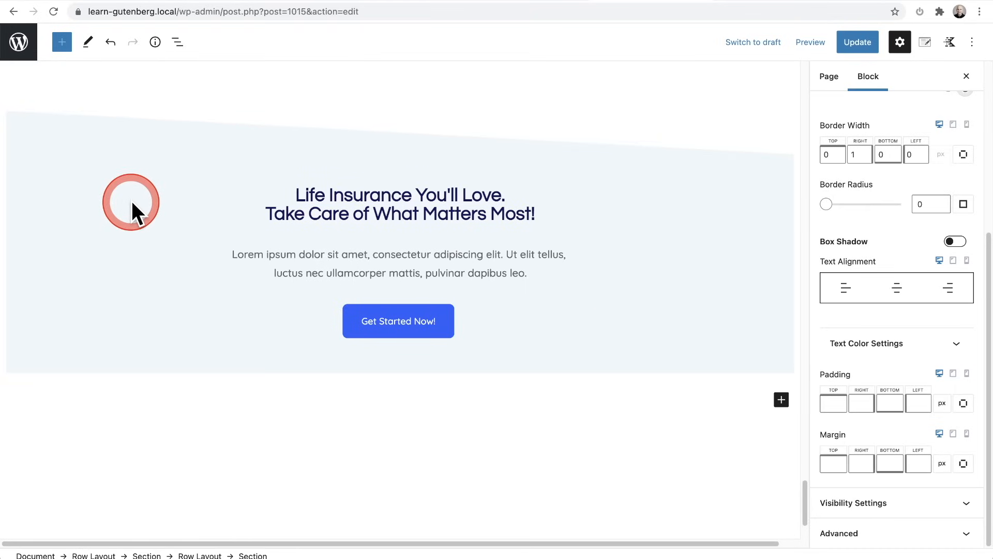
Select the Life Insurance row layout and examine its nested blocks in the list view
{"action": "left_click", "coordinate": [132, 203]}
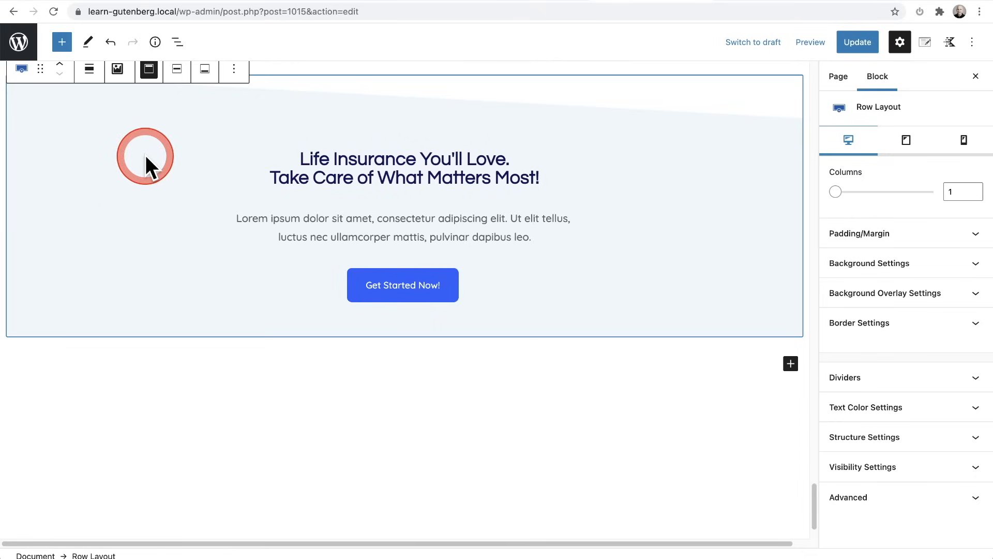
{"action": "left_click", "coordinate": [177, 41]}
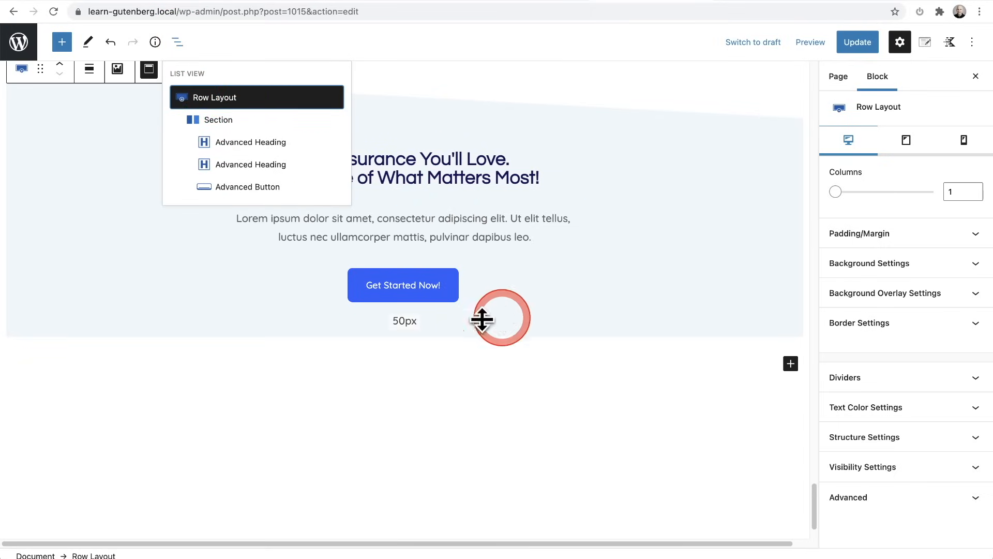
{"action": "left_click", "coordinate": [98, 236]}
Add the Life Insurance row layout to the reusable blocks
{"action": "scroll", "coordinate": [99, 235], "scroll_direction": "up", "scroll_amount": 3}
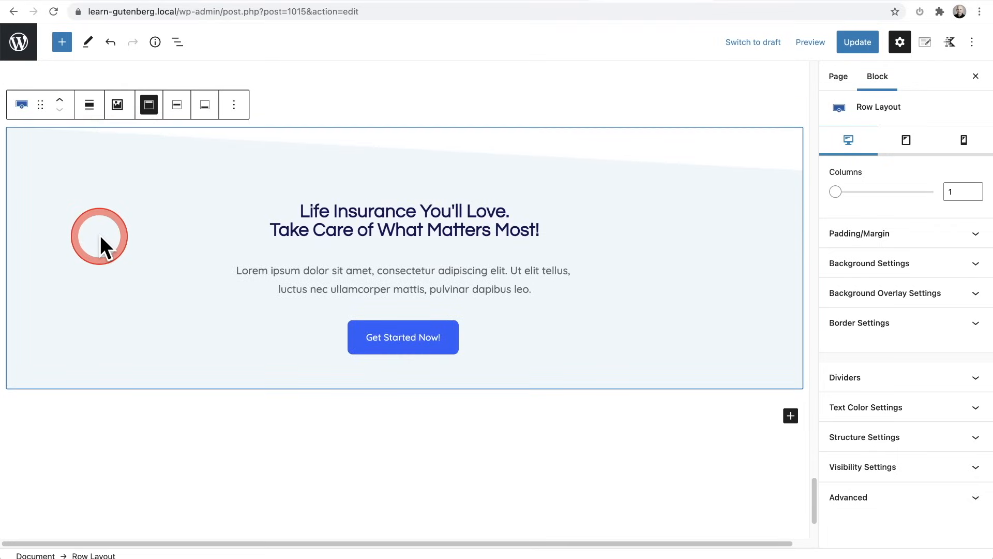
{"action": "left_click", "coordinate": [233, 158]}
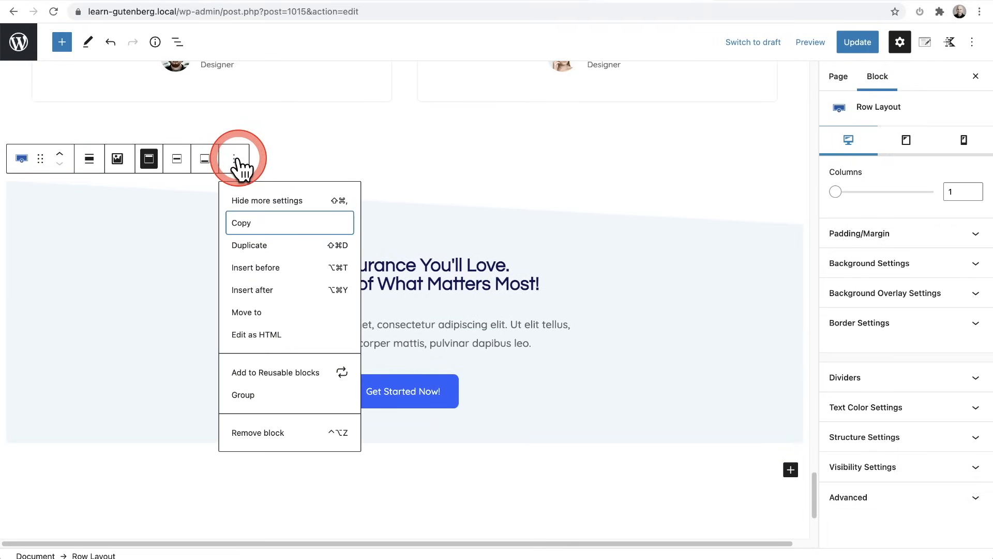
{"action": "left_click", "coordinate": [268, 375]}
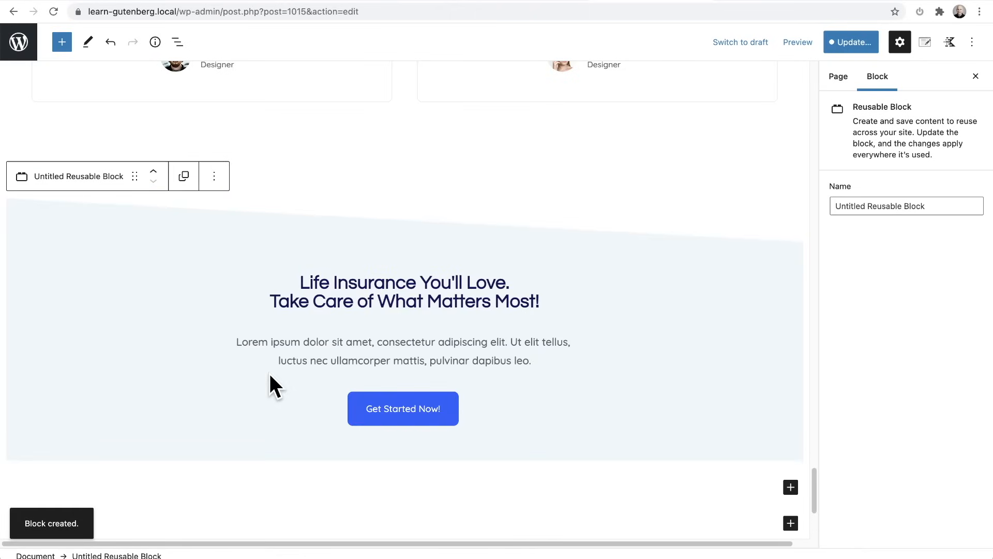
{"action": "left_click", "coordinate": [270, 369]}
{"action": "left_click", "coordinate": [574, 263]}
{"action": "left_click", "coordinate": [678, 215]}
{"action": "left_click", "coordinate": [257, 329]}
{"action": "left_click", "coordinate": [393, 245]}
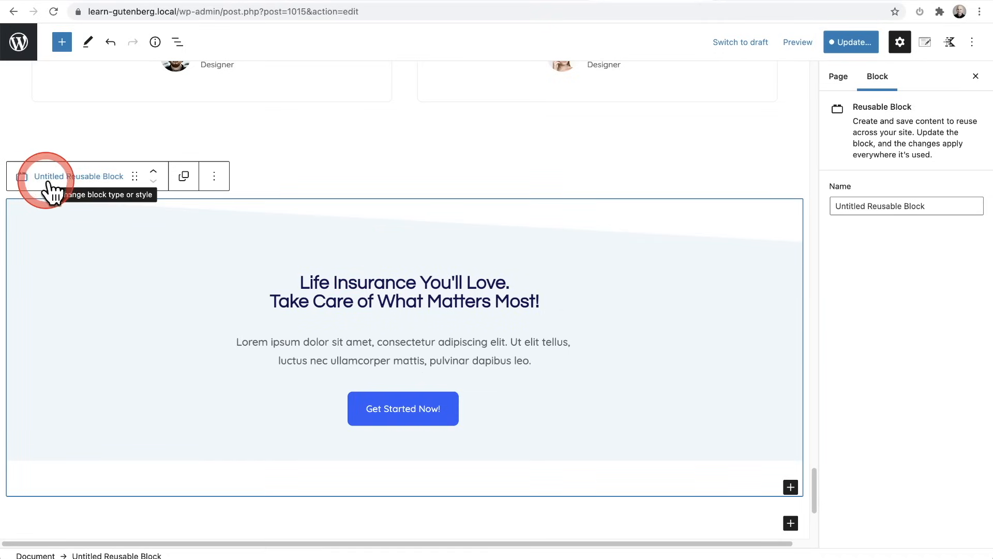
Name the reusable block Footer CTA and save it together with the Home page changes
{"action": "left_click", "coordinate": [889, 206]}
{"action": "triple_click", "coordinate": [890, 206]}
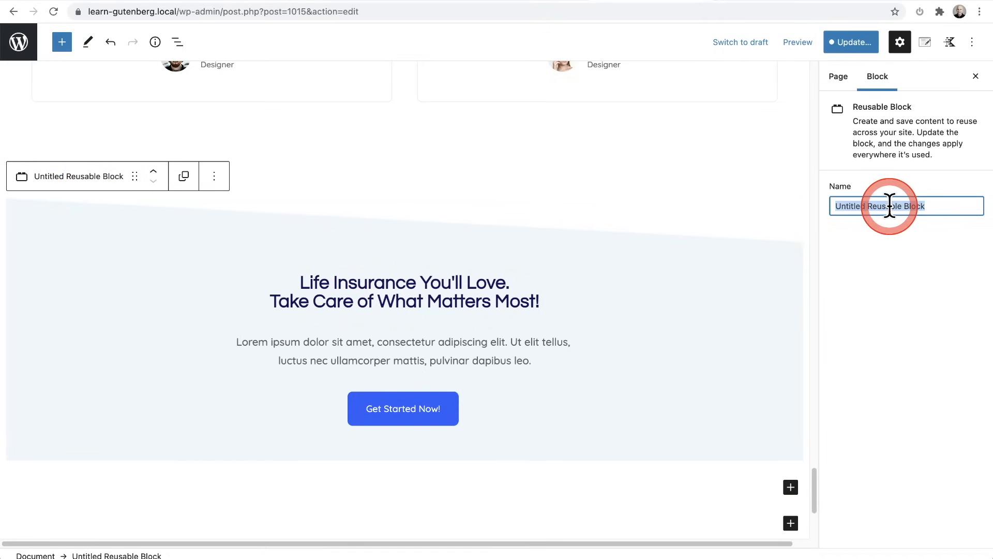
{"action": "type", "text": "Footer CTA"}
{"action": "left_click", "coordinate": [899, 230]}
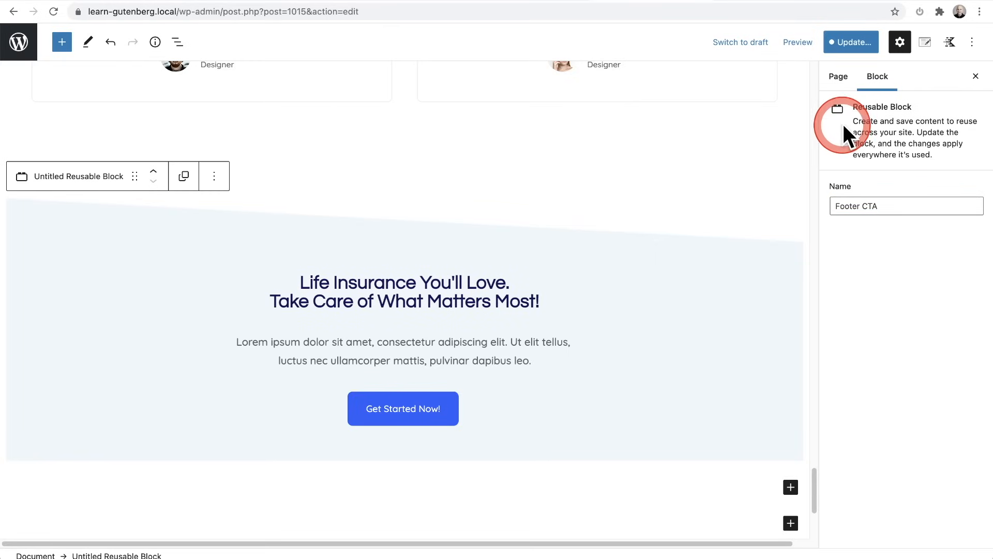
{"action": "left_click", "coordinate": [850, 42]}
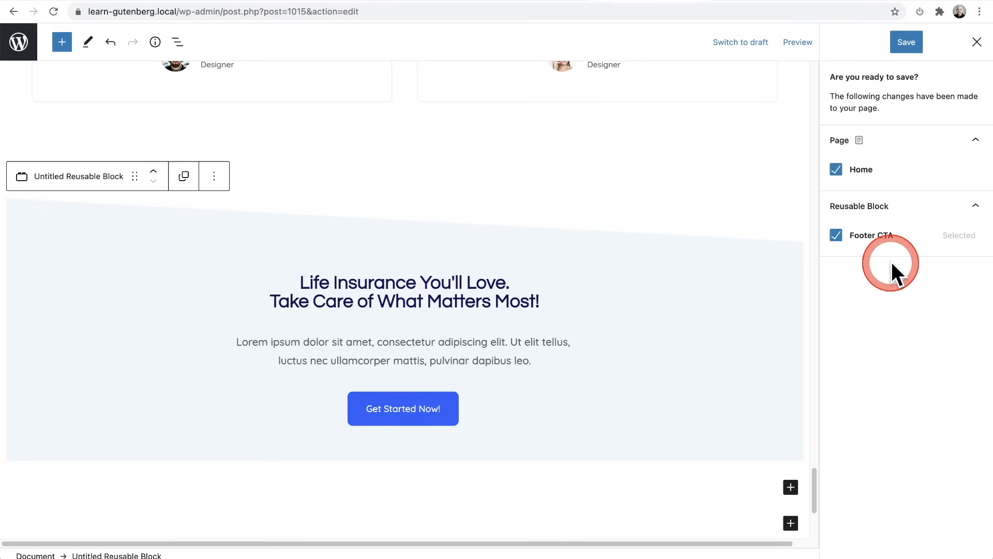
{"action": "left_click", "coordinate": [905, 42]}
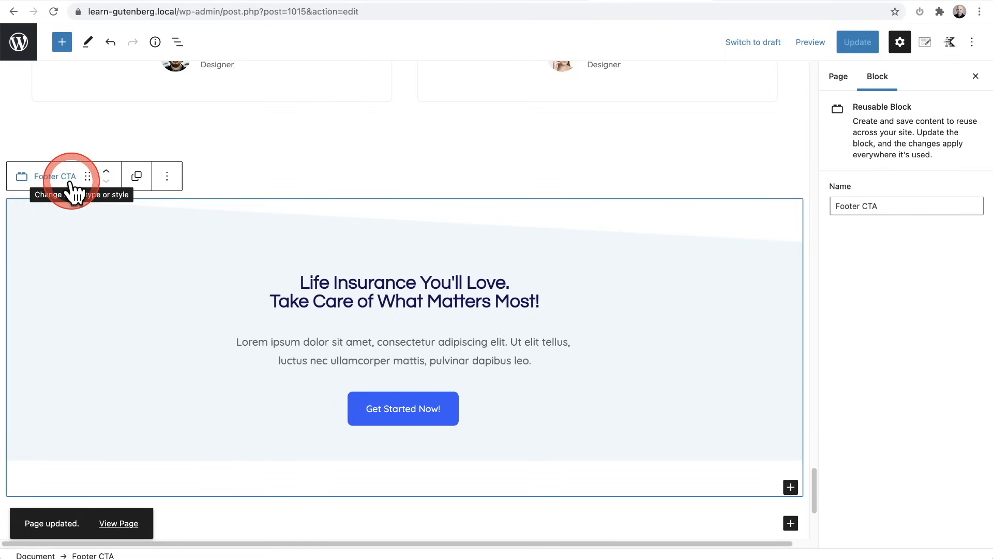
Leave the Home page editor and open the 3 C's page for editing
{"action": "left_click", "coordinate": [351, 293]}
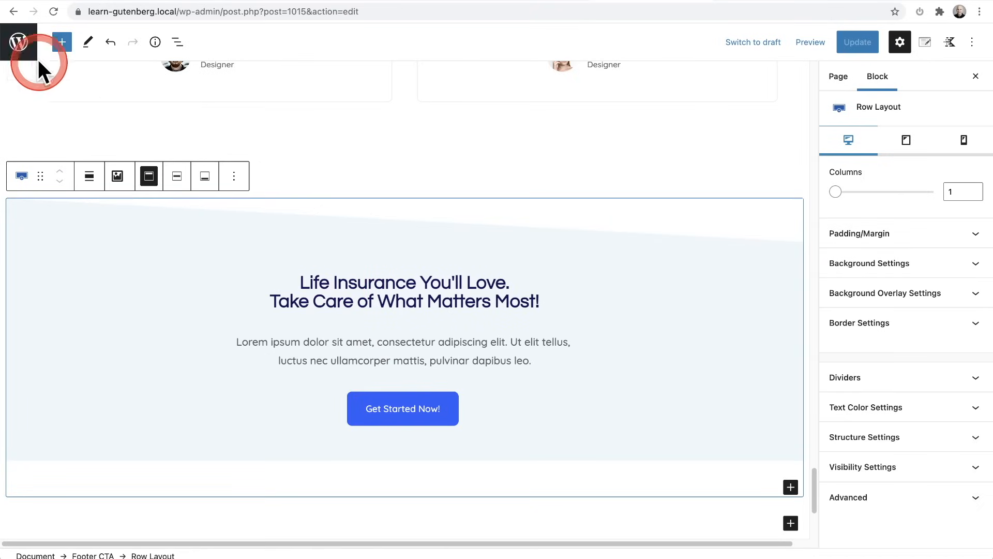
{"action": "left_click", "coordinate": [19, 41]}
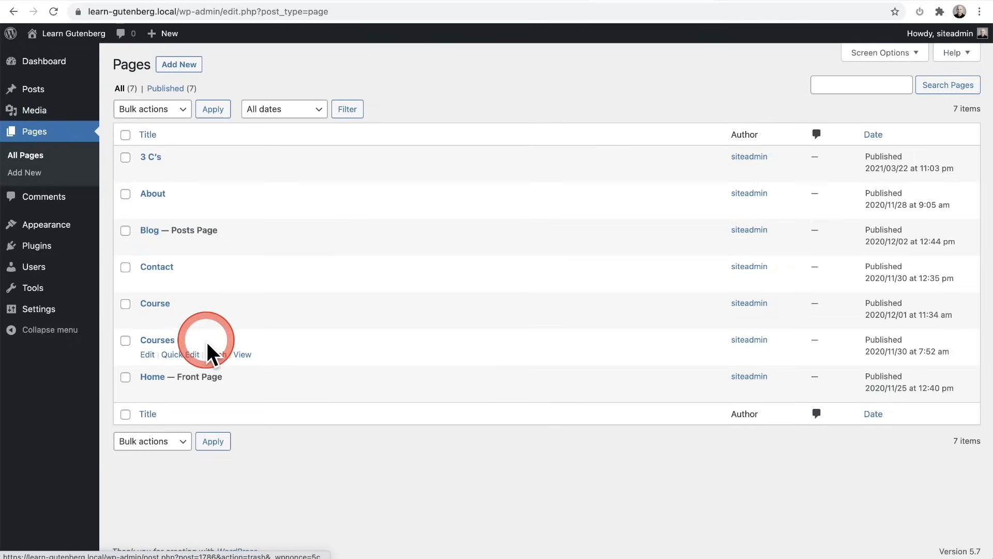
{"action": "left_click", "coordinate": [151, 157]}
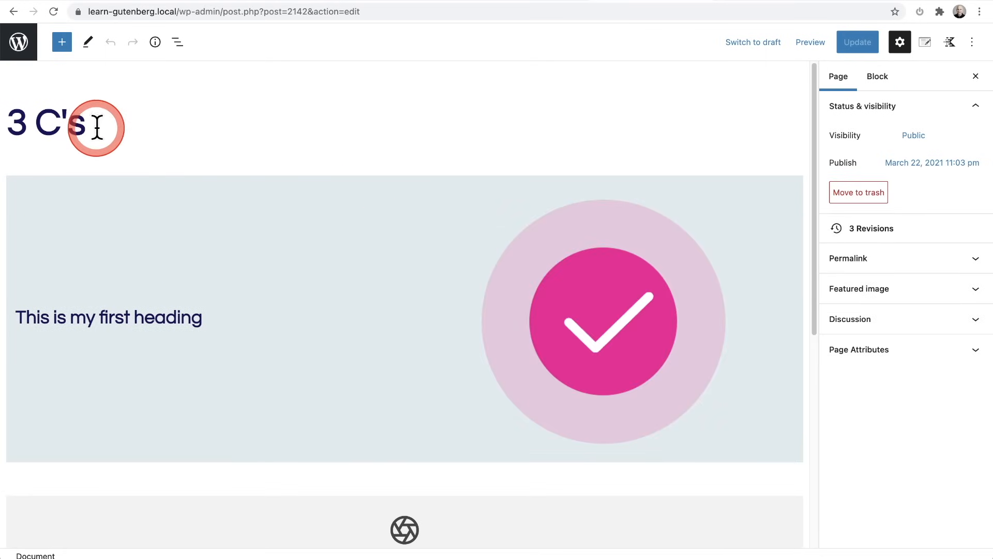
Insert the Footer CTA reusable block at the end of the 3 C's page
{"action": "left_click", "coordinate": [62, 42]}
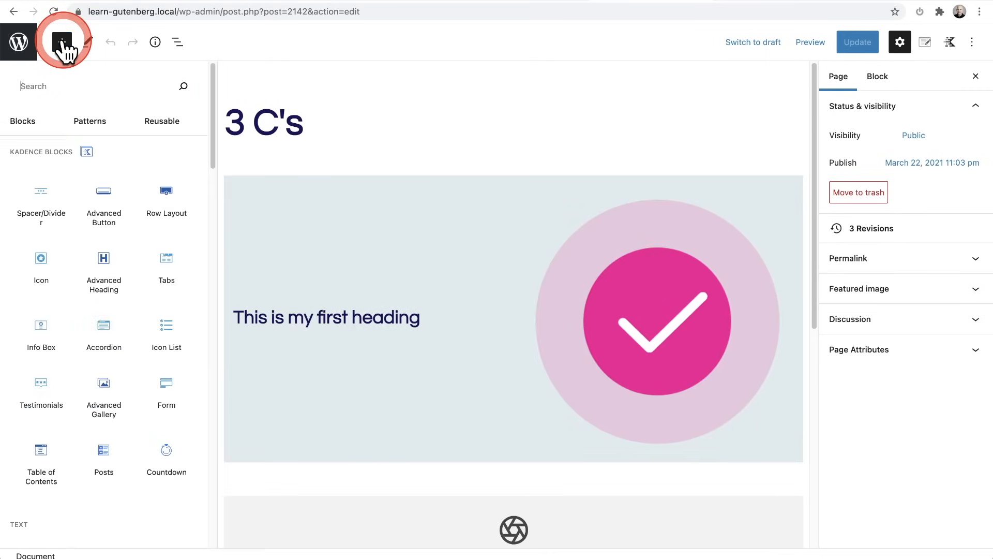
{"action": "left_click", "coordinate": [158, 129]}
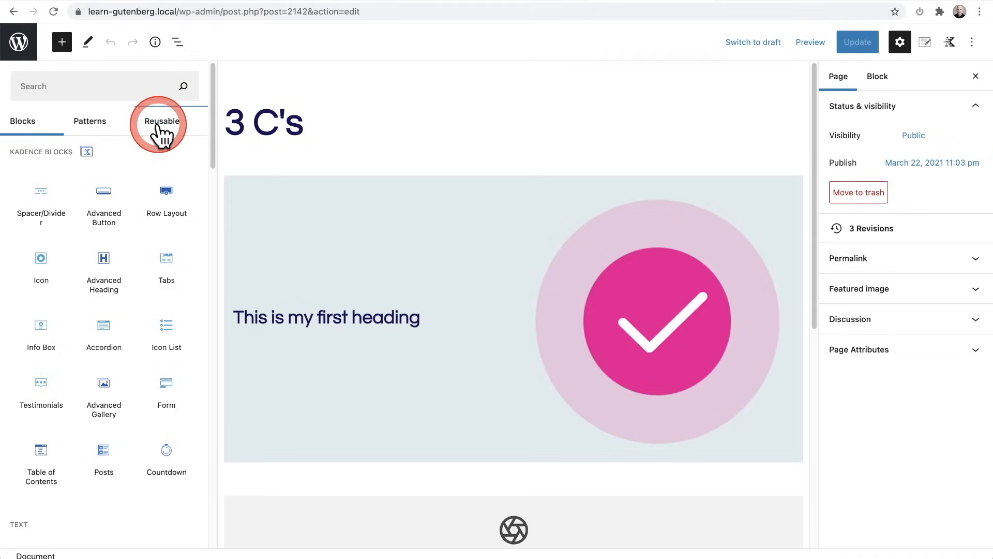
{"action": "left_click", "coordinate": [30, 220]}
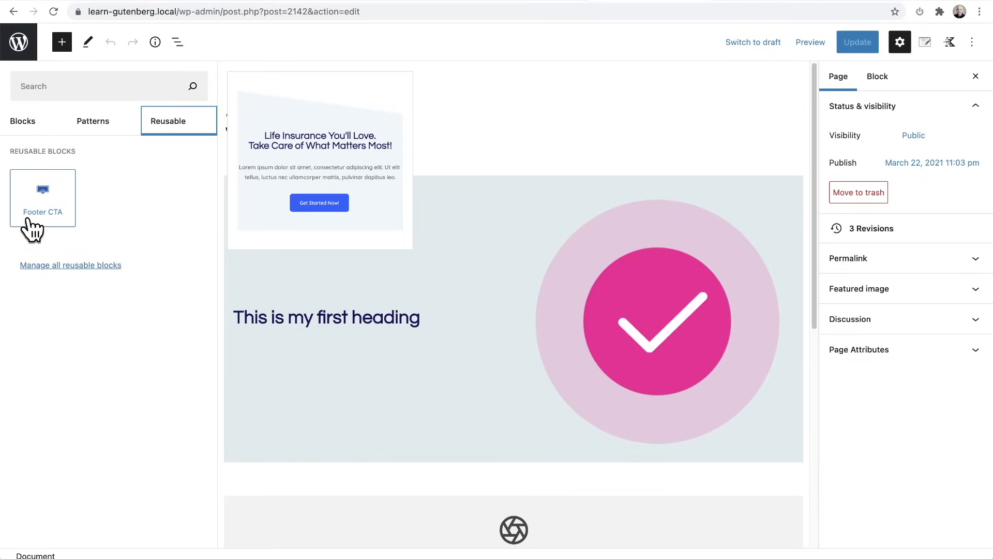
{"action": "left_click", "coordinate": [28, 219]}
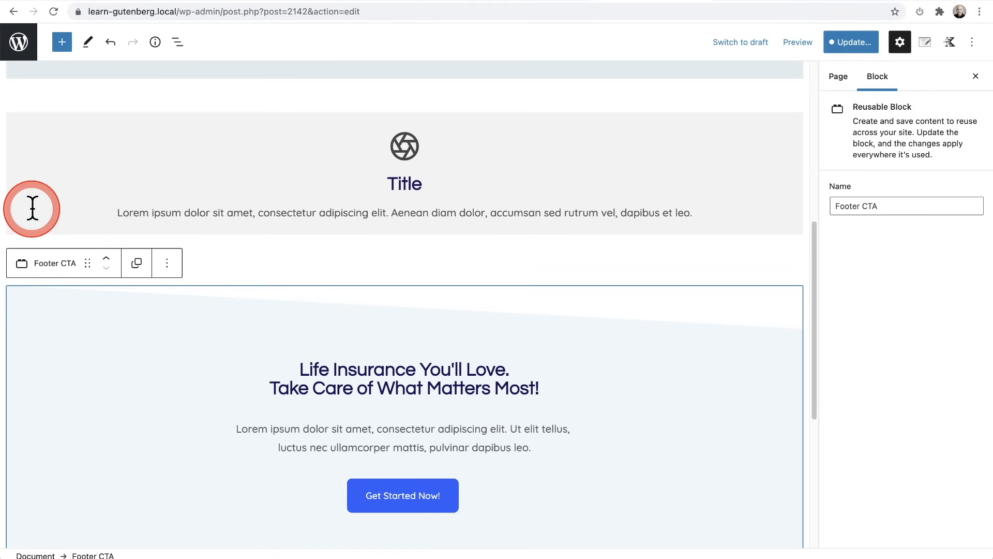
{"action": "left_click", "coordinate": [272, 331]}
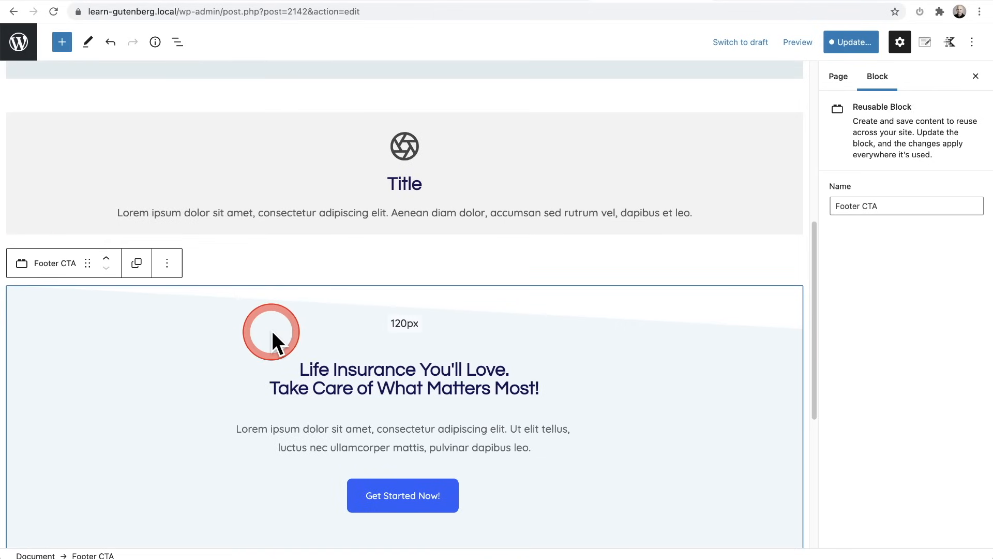
Change the button text in the Footer CTA reusable block to "Take Action Now!"
{"action": "scroll", "coordinate": [272, 331], "scroll_direction": "down", "scroll_amount": 3}
{"action": "scroll", "coordinate": [272, 331], "scroll_direction": "up", "scroll_amount": 1}
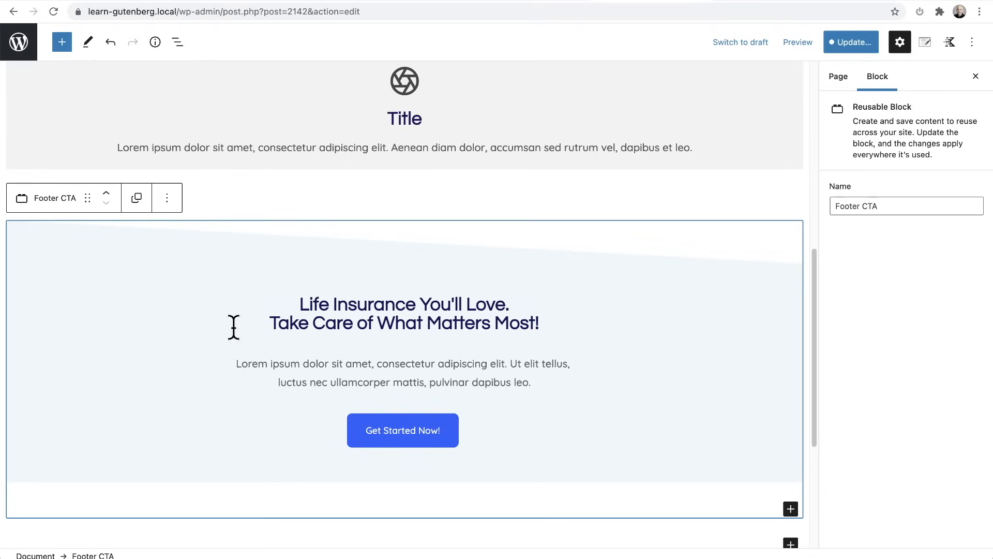
{"action": "left_click", "coordinate": [391, 434]}
{"action": "triple_click", "coordinate": [396, 443]}
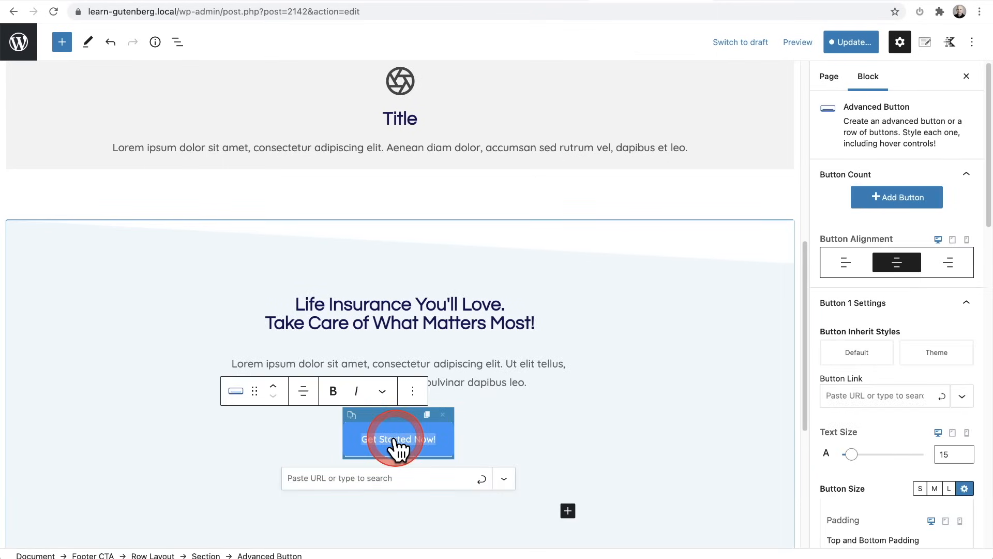
{"action": "type", "text": "Take Action Now!"}
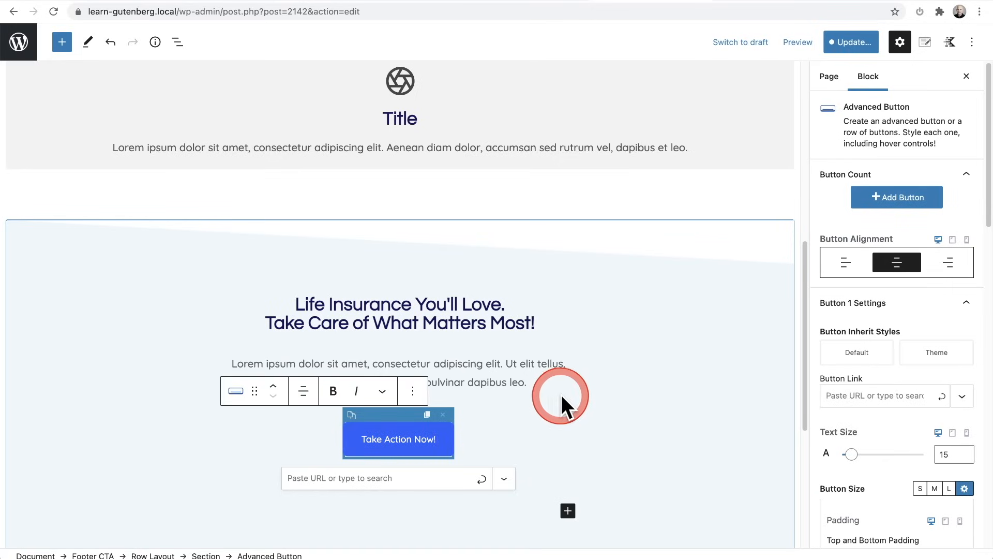
{"action": "left_click", "coordinate": [616, 332]}
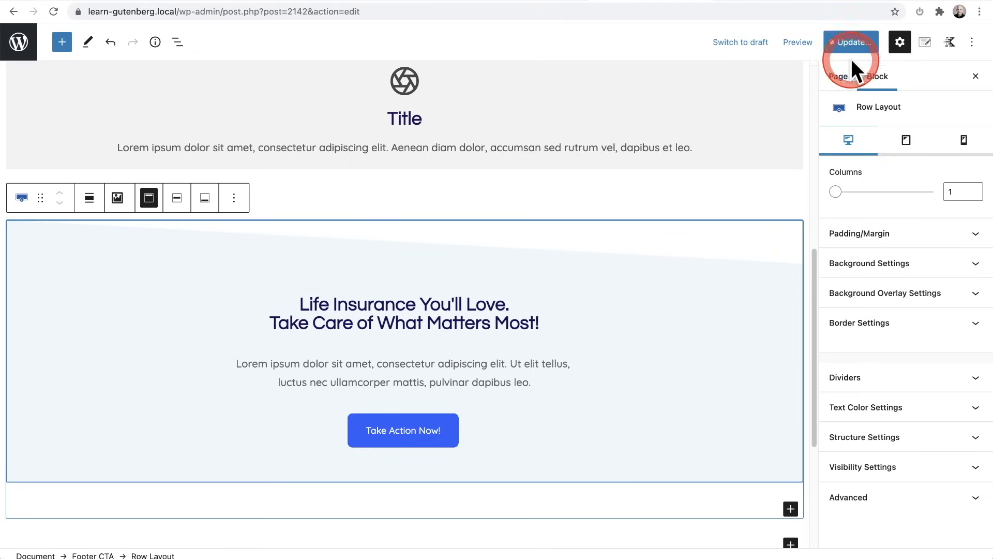
Save the 3 C's page together with the Footer CTA reusable block, and open the Home page for editing
{"action": "left_click", "coordinate": [834, 50]}
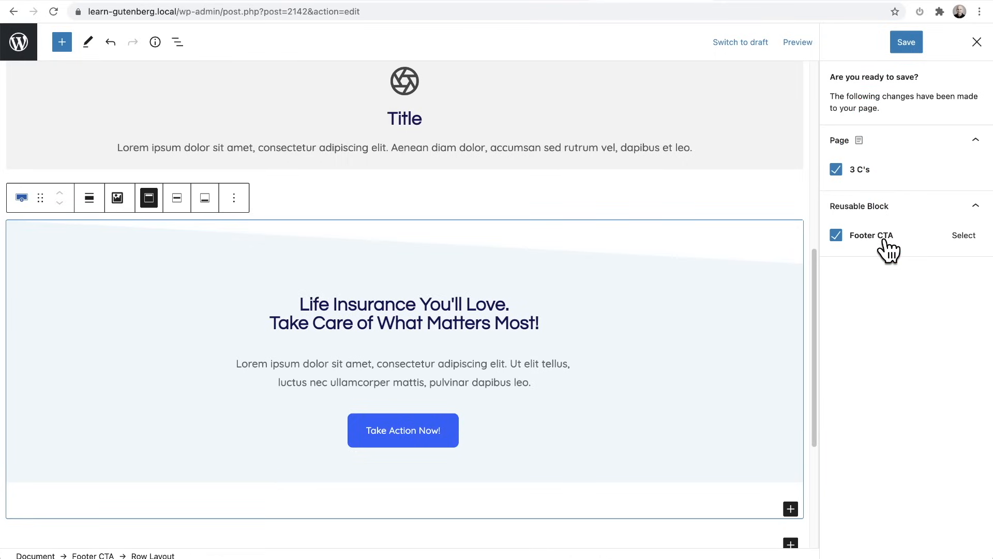
{"action": "left_click", "coordinate": [906, 41]}
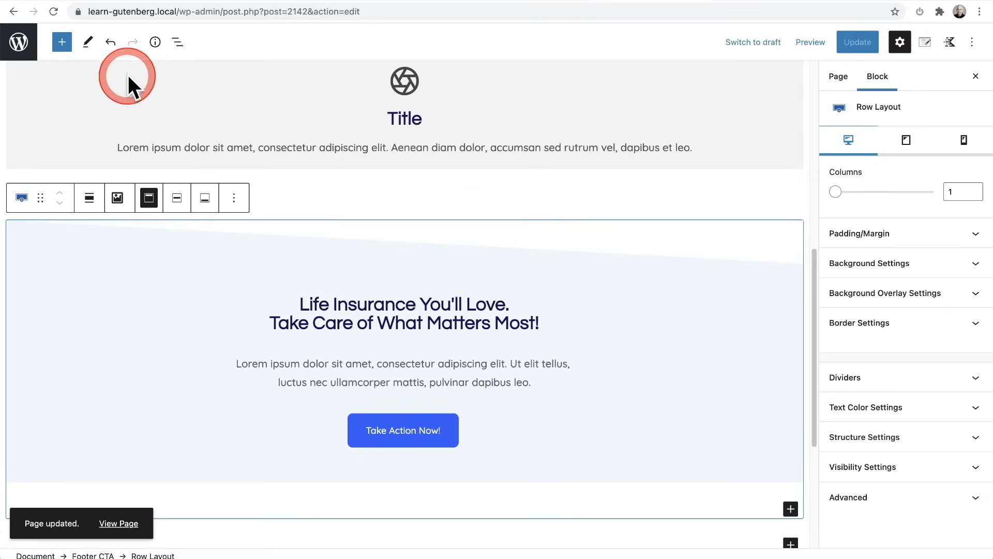
{"action": "left_click", "coordinate": [21, 42]}
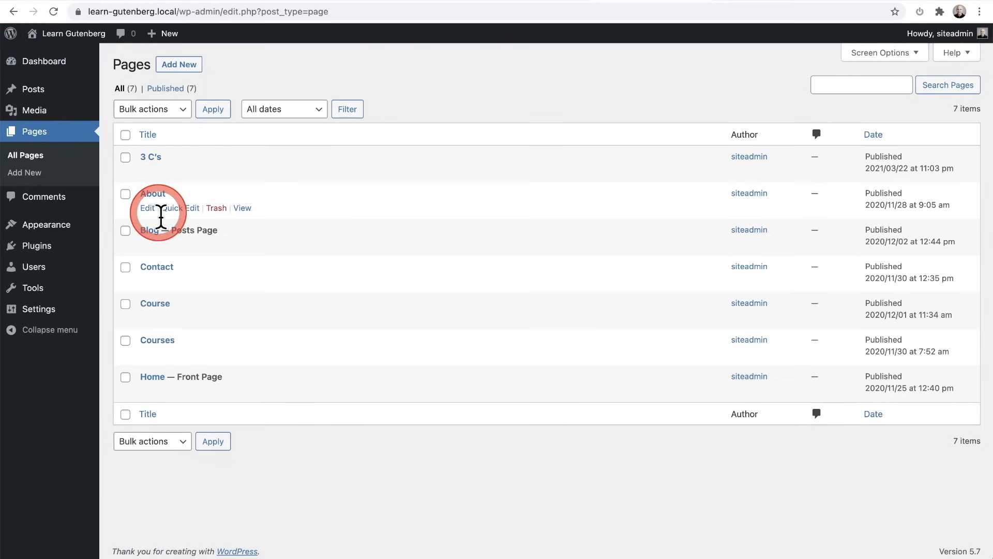
{"action": "left_click", "coordinate": [152, 377]}
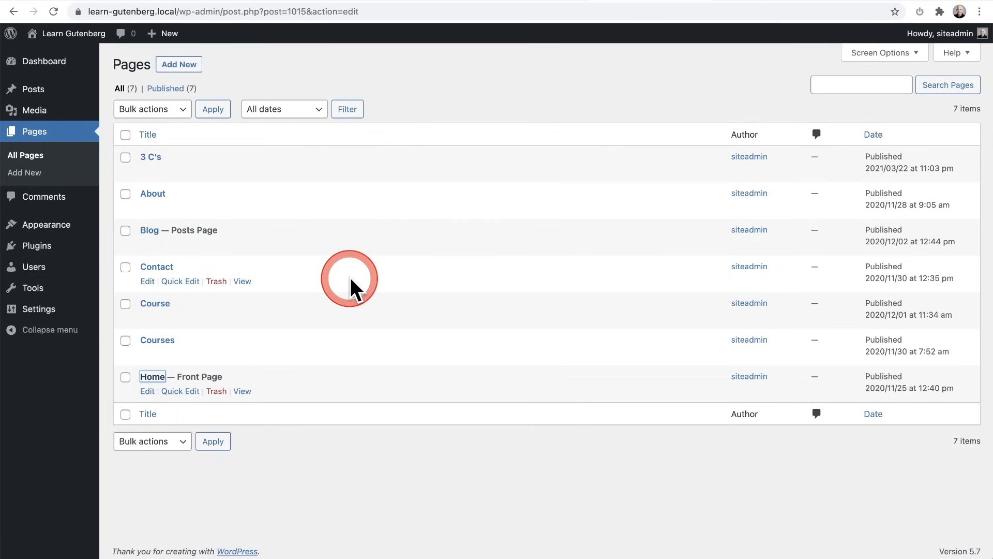
Select the whole Row Layout block that holds the "Tools To Grow Your Income" hero section
{"action": "scroll", "coordinate": [345, 273], "scroll_direction": "down", "scroll_amount": 10}
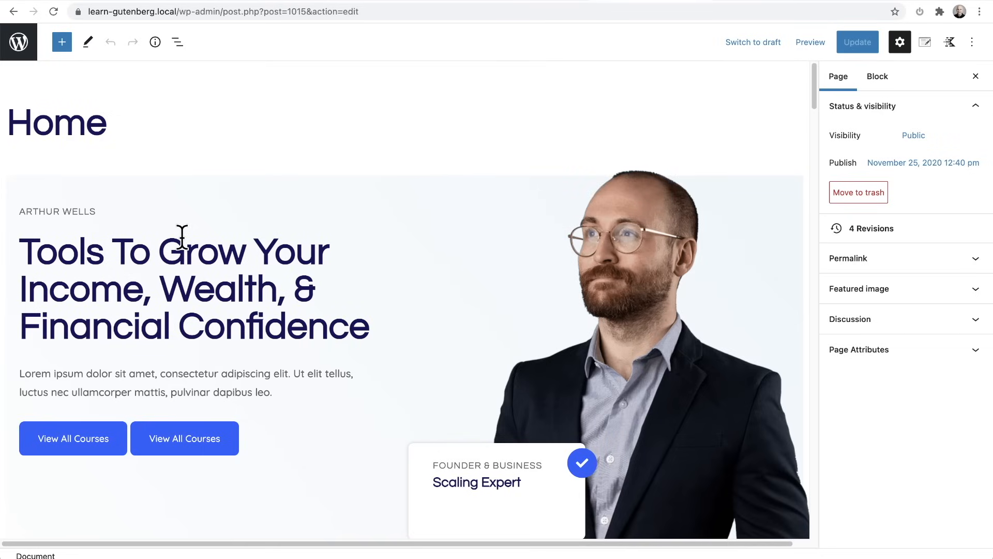
{"action": "scroll", "coordinate": [182, 236], "scroll_direction": "down", "scroll_amount": 4}
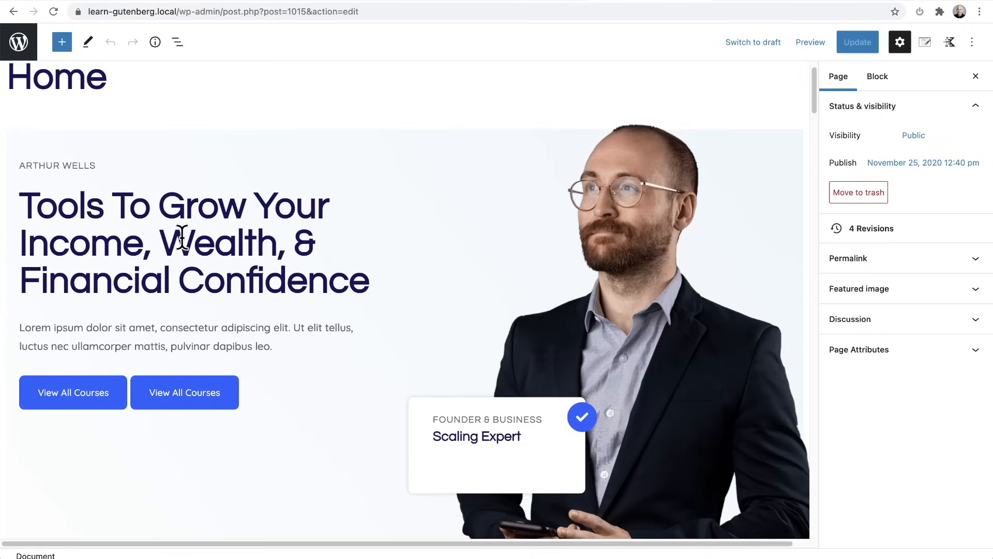
{"action": "left_click", "coordinate": [414, 200]}
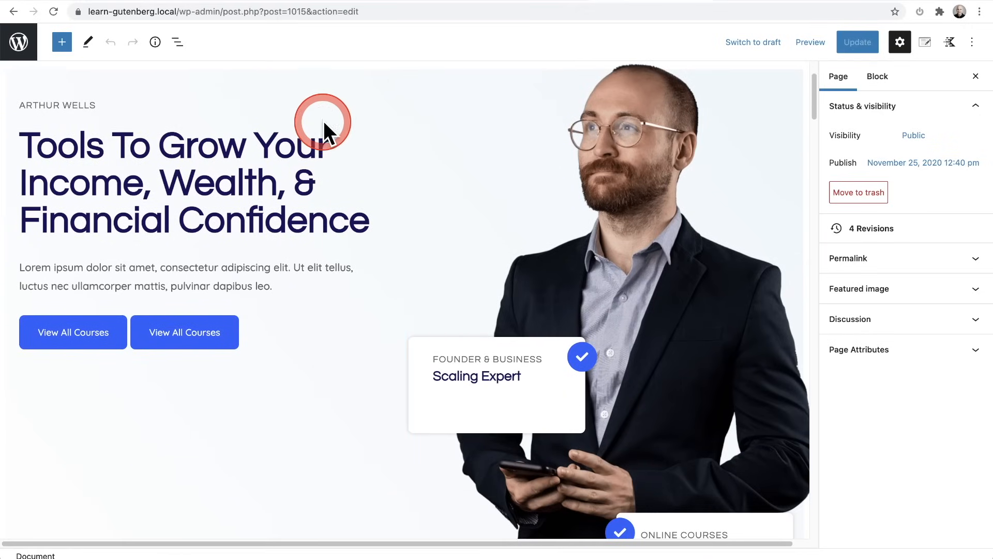
{"action": "left_click", "coordinate": [171, 445]}
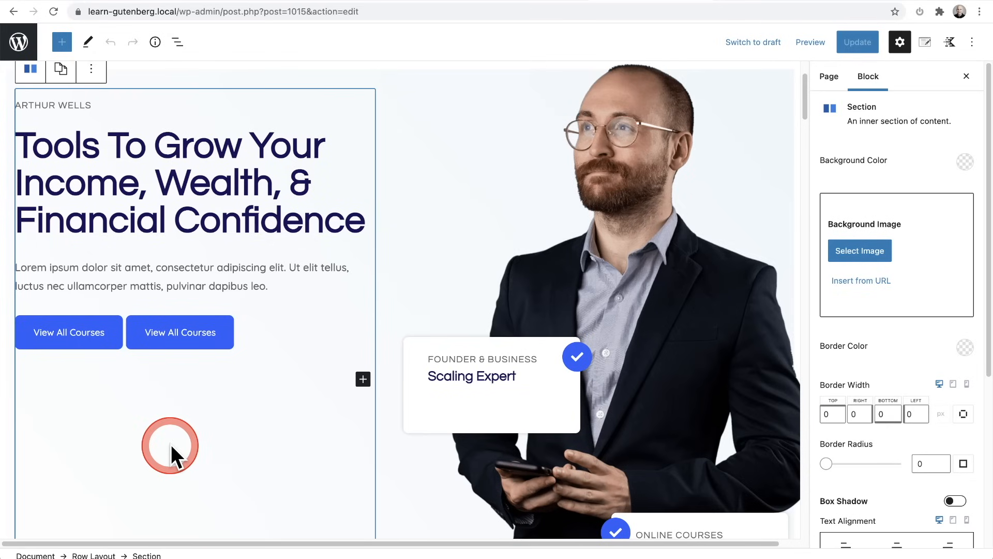
{"action": "left_click", "coordinate": [93, 555]}
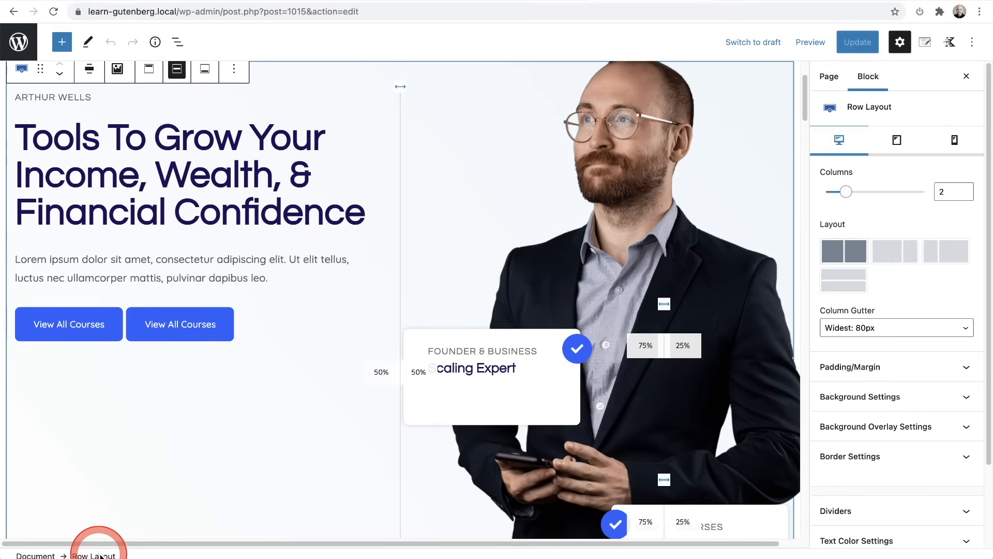
{"action": "scroll", "coordinate": [442, 211], "scroll_direction": "up", "scroll_amount": 2}
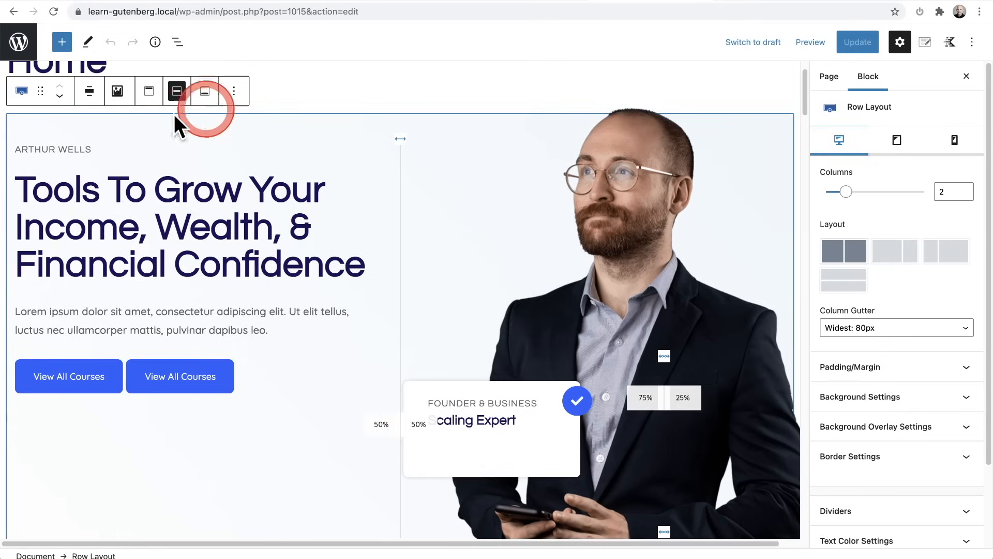
{"action": "scroll", "coordinate": [331, 290], "scroll_direction": "down", "scroll_amount": 2}
{"action": "scroll", "coordinate": [332, 295], "scroll_direction": "up", "scroll_amount": 2}
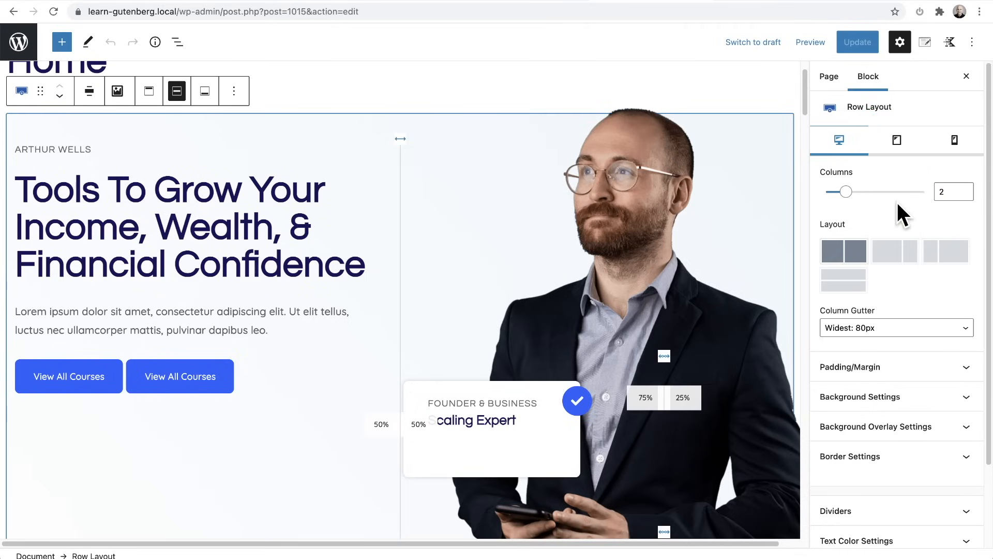
Examine the hero row's desktop settings, including its column layout and divider options
{"action": "left_click", "coordinate": [839, 140]}
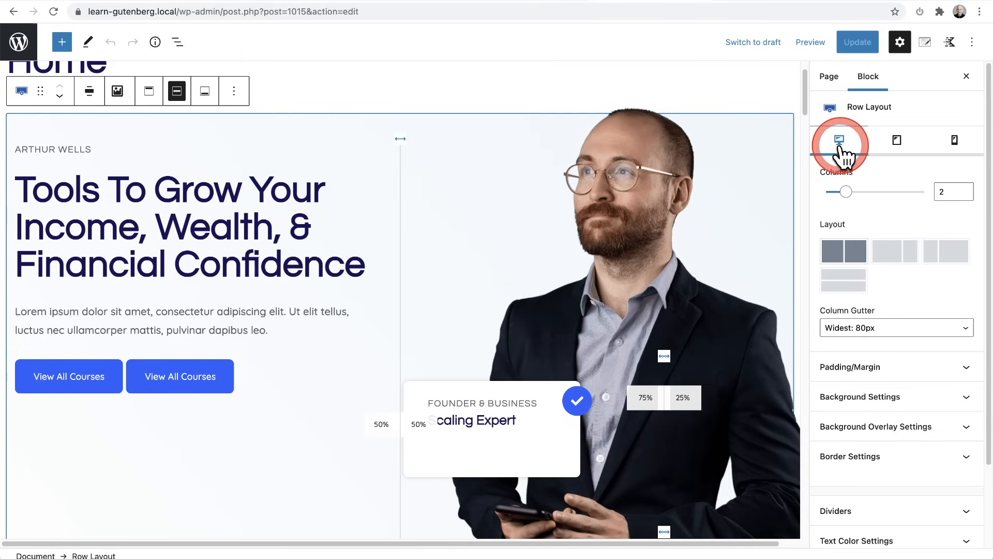
{"action": "left_click", "coordinate": [954, 141]}
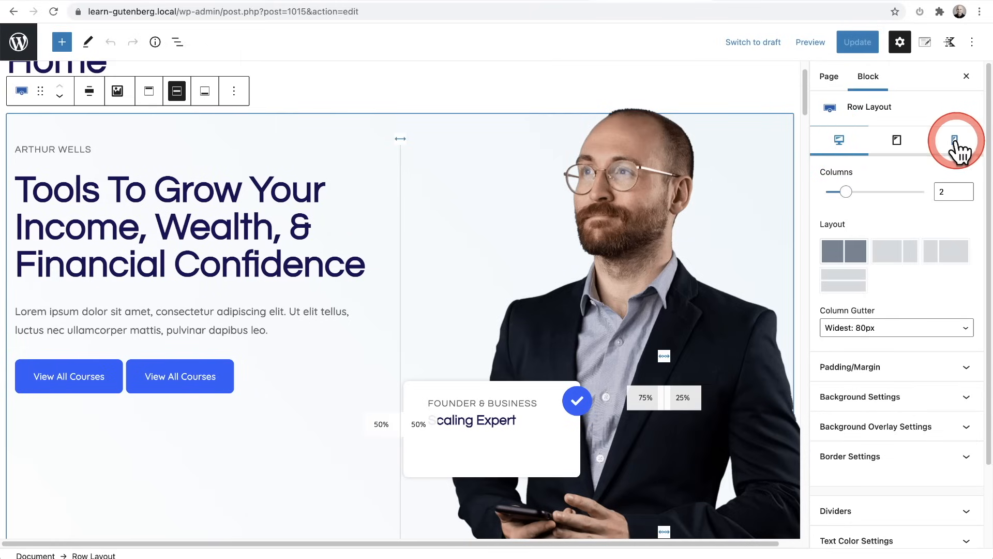
{"action": "left_click", "coordinate": [902, 205]}
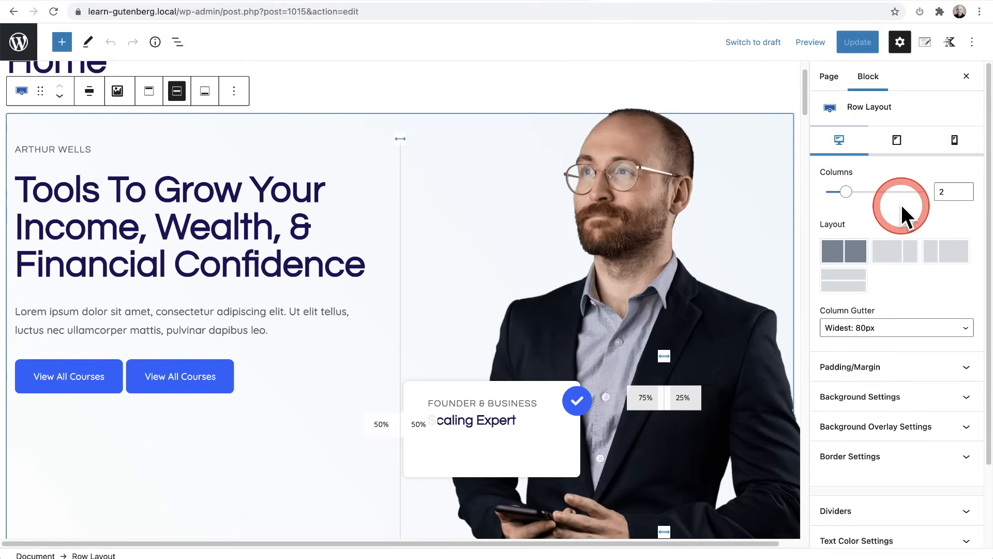
{"action": "scroll", "coordinate": [901, 204], "scroll_direction": "down", "scroll_amount": 3}
{"action": "left_click", "coordinate": [837, 447]}
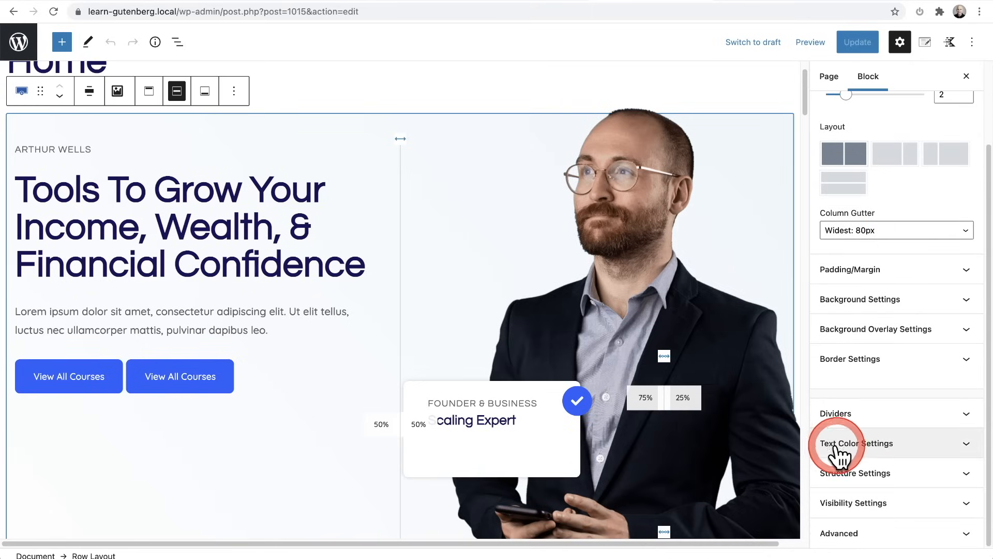
{"action": "left_click", "coordinate": [889, 393]}
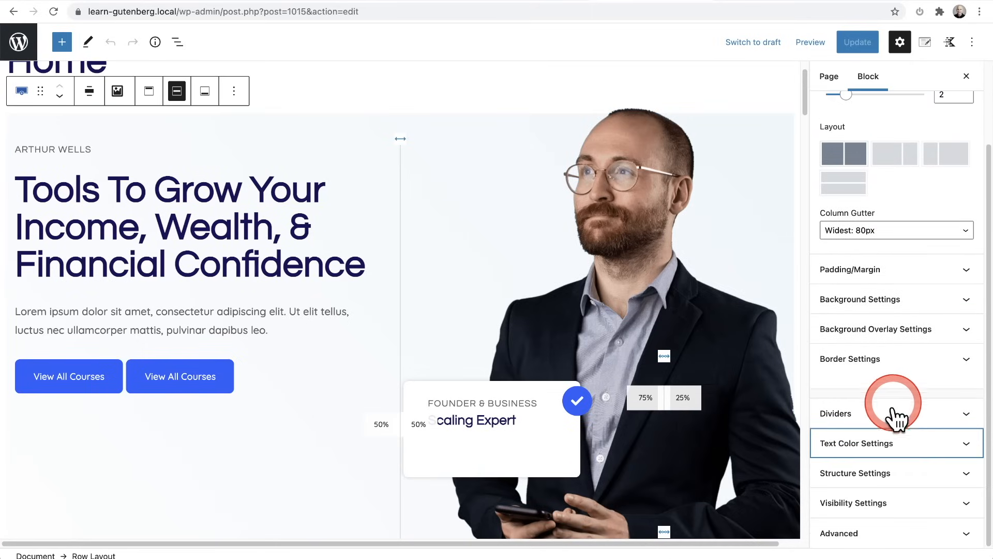
{"action": "left_click", "coordinate": [893, 413]}
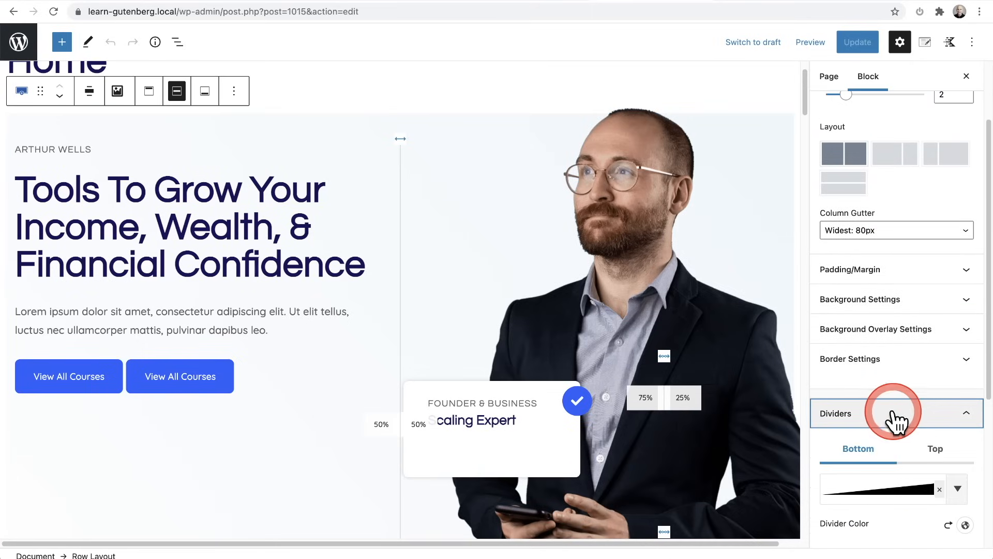
{"action": "left_click", "coordinate": [894, 365]}
{"action": "scroll", "coordinate": [898, 372], "scroll_direction": "up", "scroll_amount": 3}
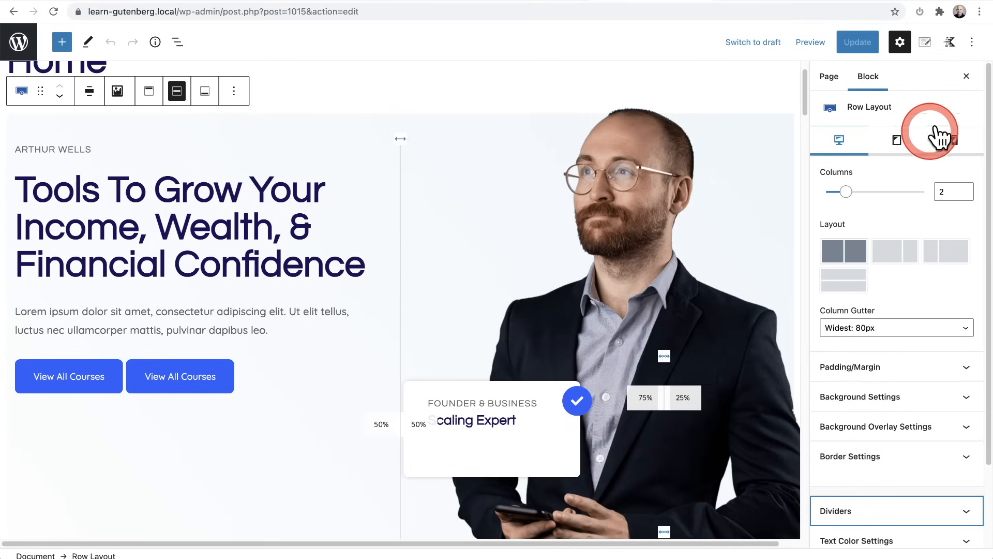
Switch the hero row to its mobile settings and examine how its columns stack in the mobile layout
{"action": "left_click", "coordinate": [956, 144]}
{"action": "left_click", "coordinate": [412, 250]}
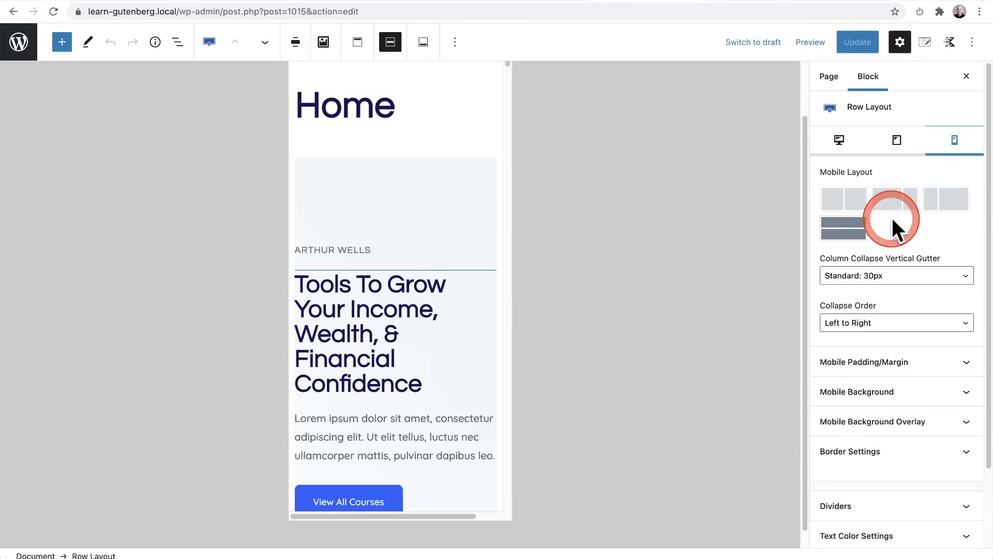
{"action": "left_click", "coordinate": [843, 234]}
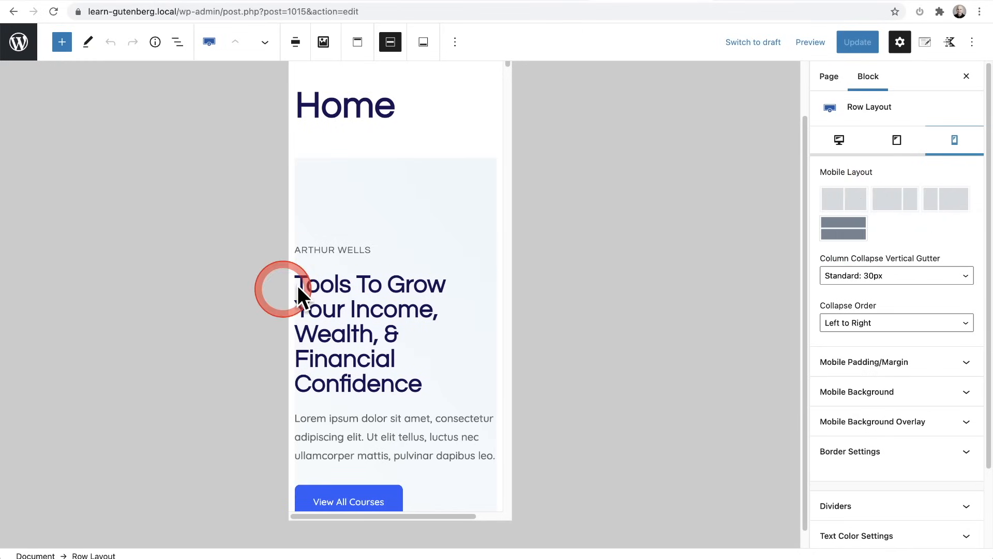
{"action": "scroll", "coordinate": [410, 262], "scroll_direction": "down", "scroll_amount": 6}
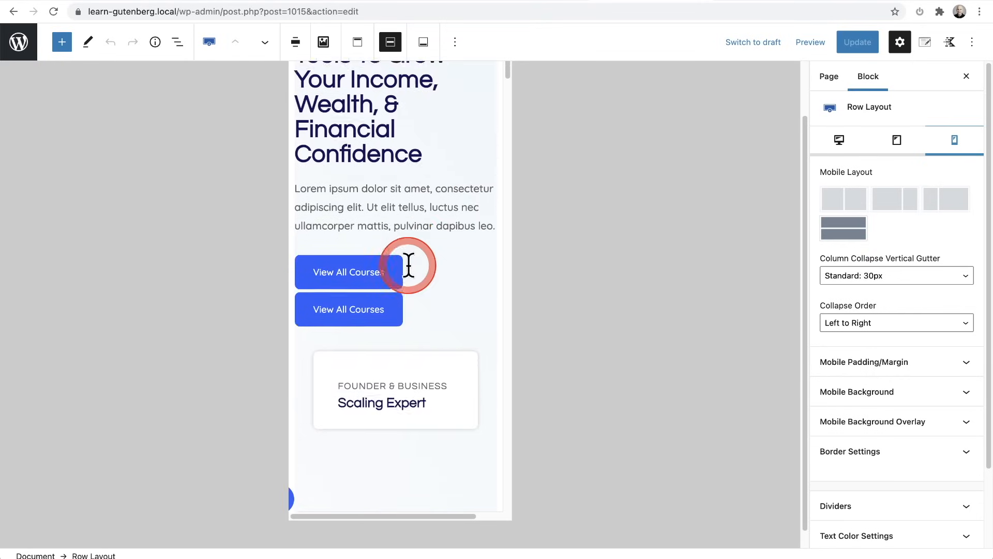
{"action": "scroll", "coordinate": [410, 271], "scroll_direction": "up", "scroll_amount": 3}
{"action": "scroll", "coordinate": [395, 239], "scroll_direction": "up", "scroll_amount": 3}
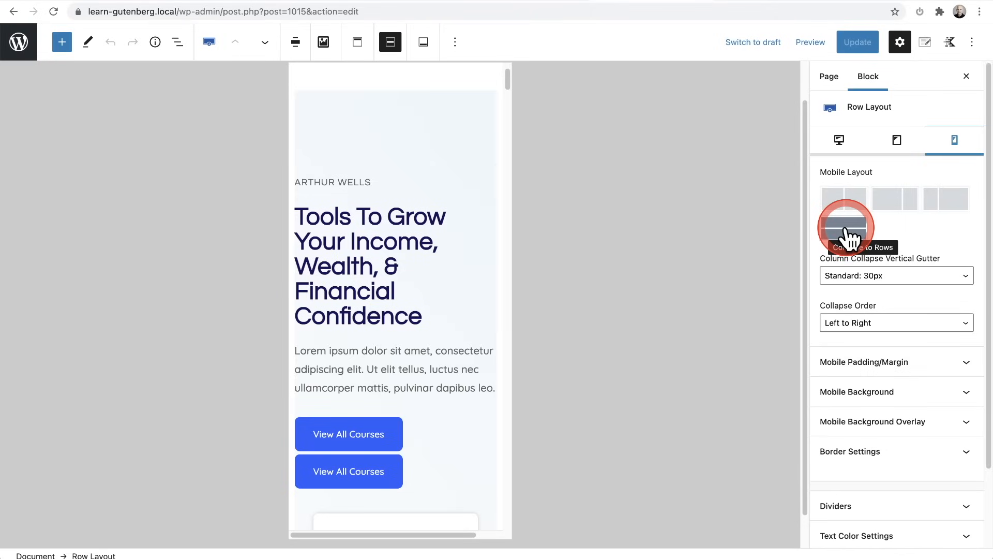
Review the hero row's mobile options for collapse gutter, collapse order, padding and custom background
{"action": "left_click", "coordinate": [894, 277]}
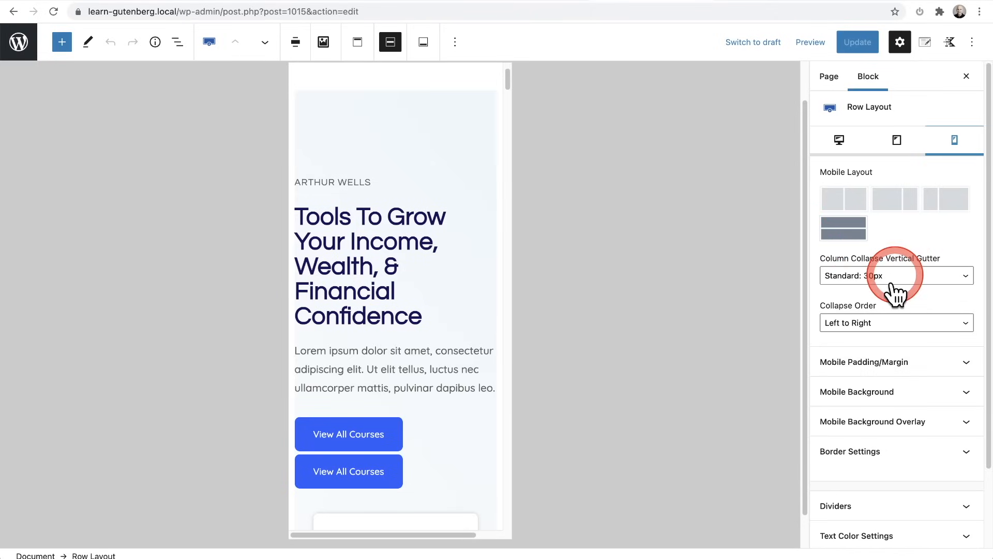
{"action": "left_click", "coordinate": [889, 306]}
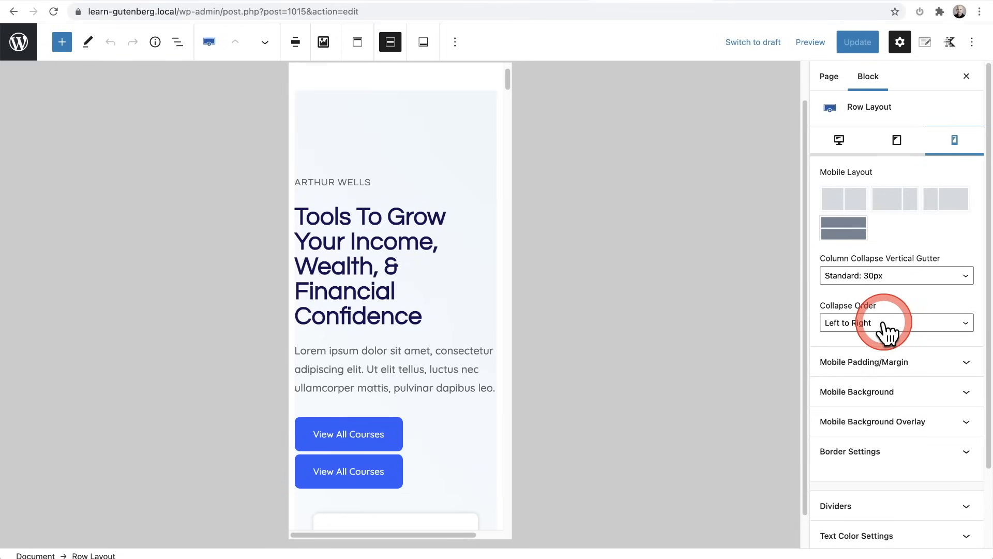
{"action": "left_click", "coordinate": [948, 362]}
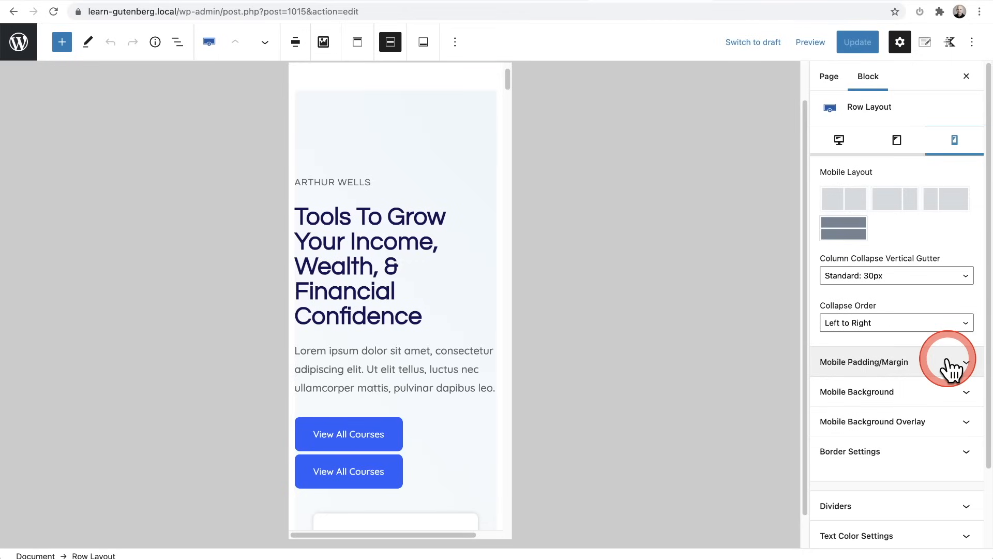
{"action": "left_click", "coordinate": [923, 396]}
{"action": "scroll", "coordinate": [900, 362], "scroll_direction": "down", "scroll_amount": 3}
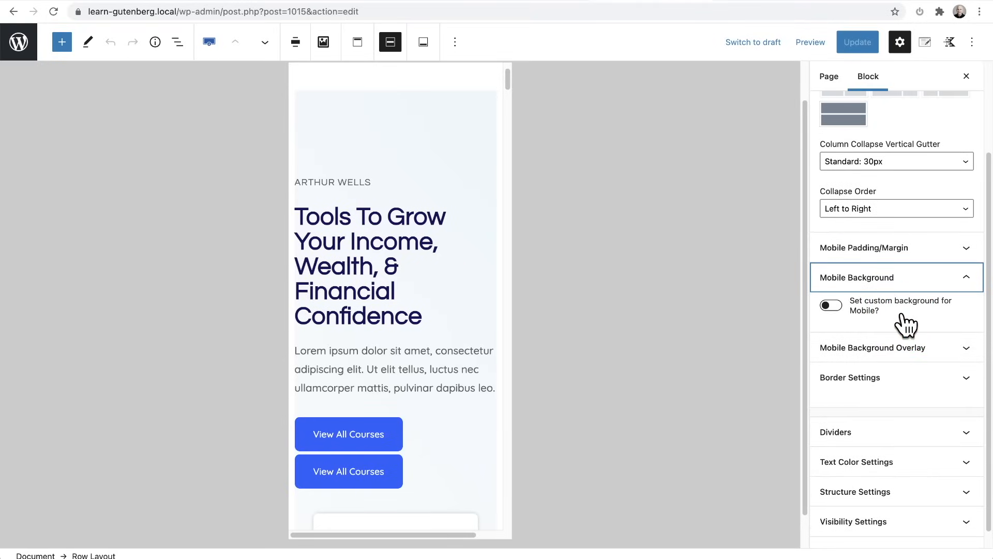
{"action": "scroll", "coordinate": [906, 324], "scroll_direction": "down", "scroll_amount": 1}
{"action": "scroll", "coordinate": [901, 304], "scroll_direction": "up", "scroll_amount": 5}
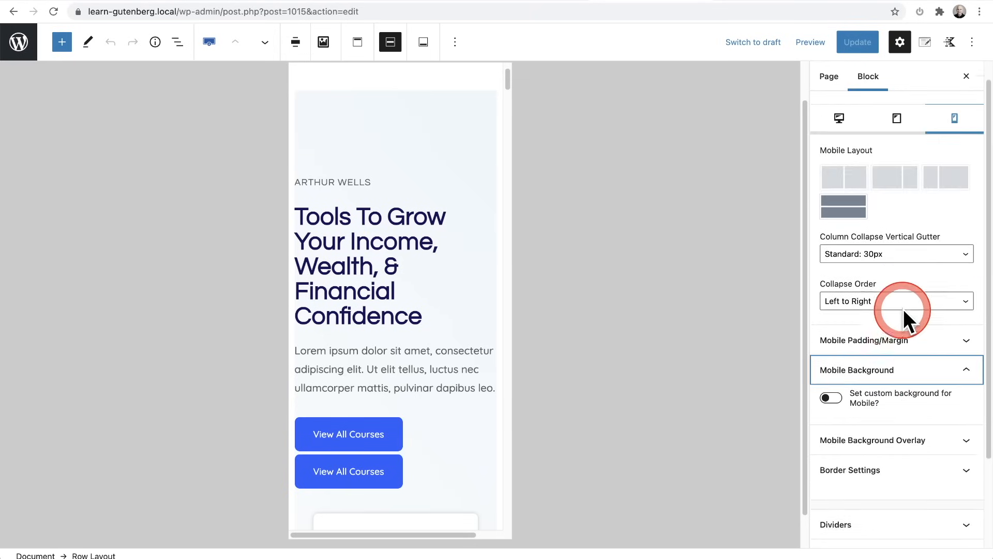
Return to the desktop preview, select the "Tools To Grow Your Income" heading and center its text alignment for mobile
{"action": "left_click", "coordinate": [806, 46]}
{"action": "left_click", "coordinate": [758, 82]}
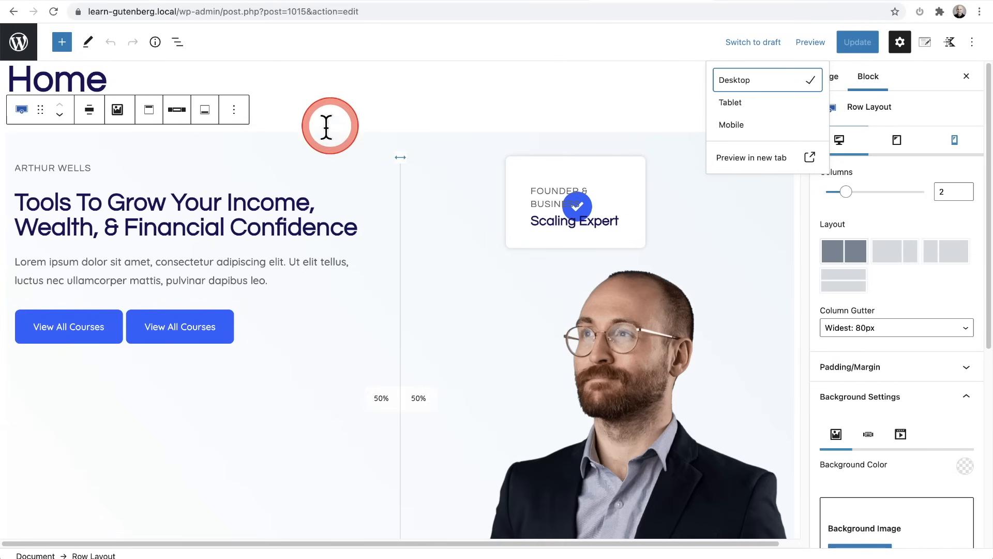
{"action": "left_click", "coordinate": [148, 207]}
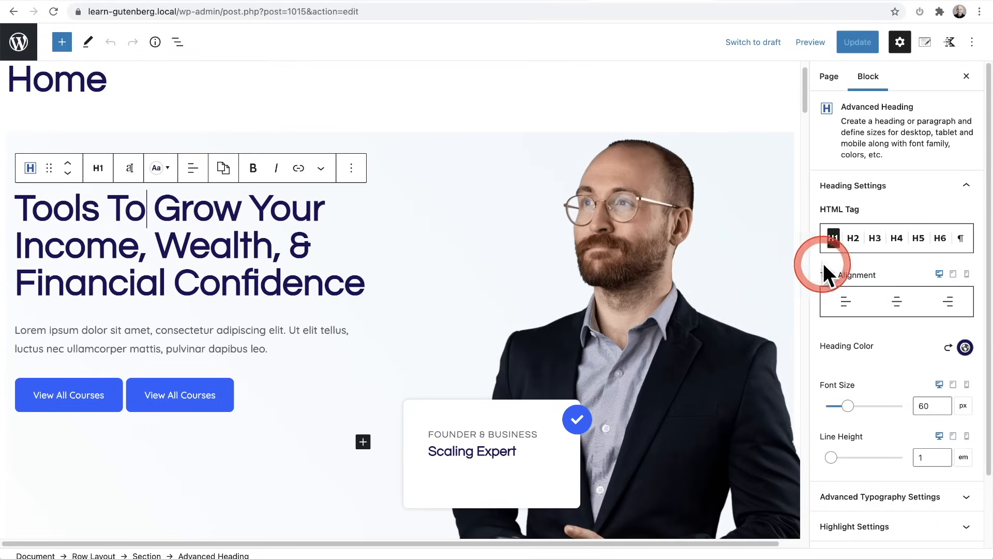
{"action": "left_click", "coordinate": [966, 275]}
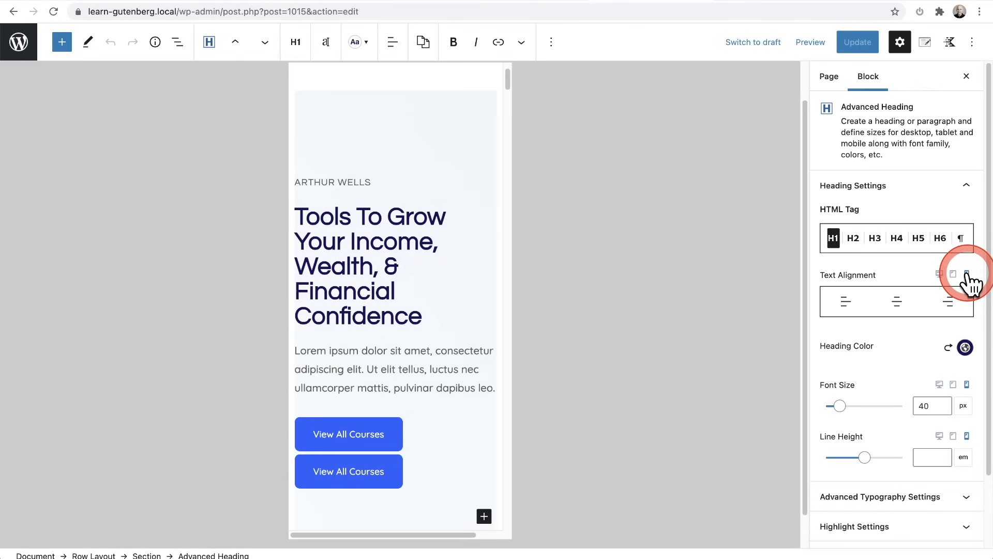
{"action": "left_click", "coordinate": [898, 303]}
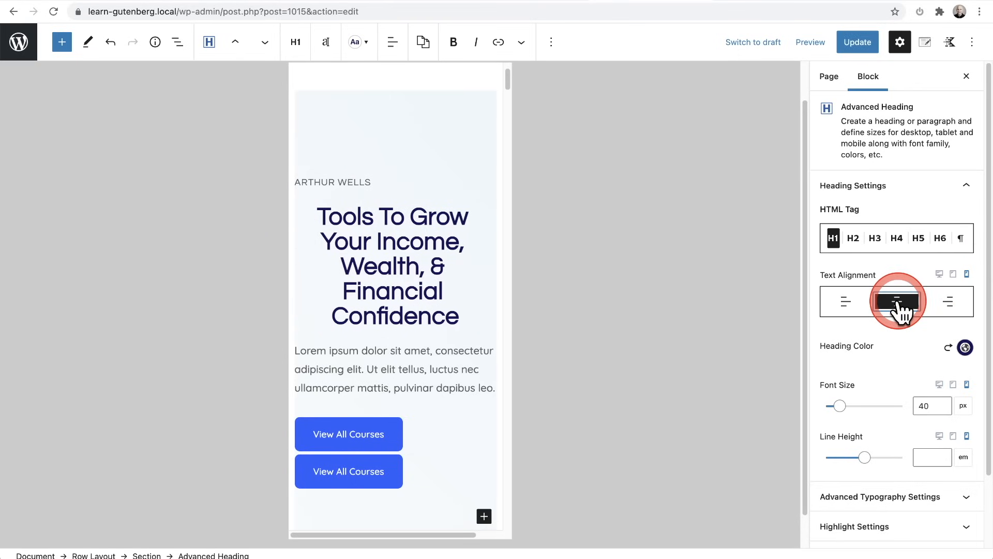
Align the heading text left for mobile and examine its advanced typography and highlight settings, including the responsive size and padding options
{"action": "left_click", "coordinate": [852, 302]}
{"action": "scroll", "coordinate": [869, 295], "scroll_direction": "down", "scroll_amount": 3}
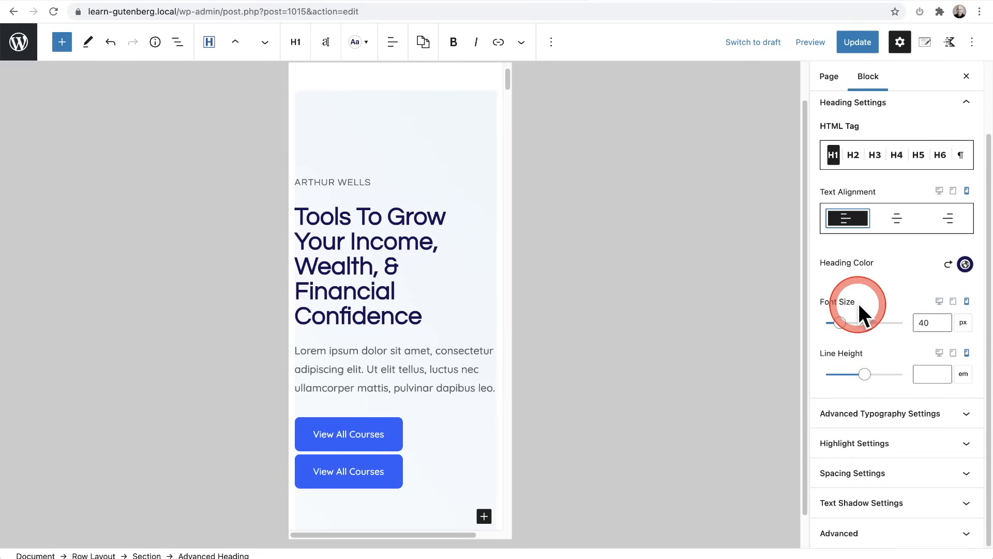
{"action": "left_click", "coordinate": [880, 423]}
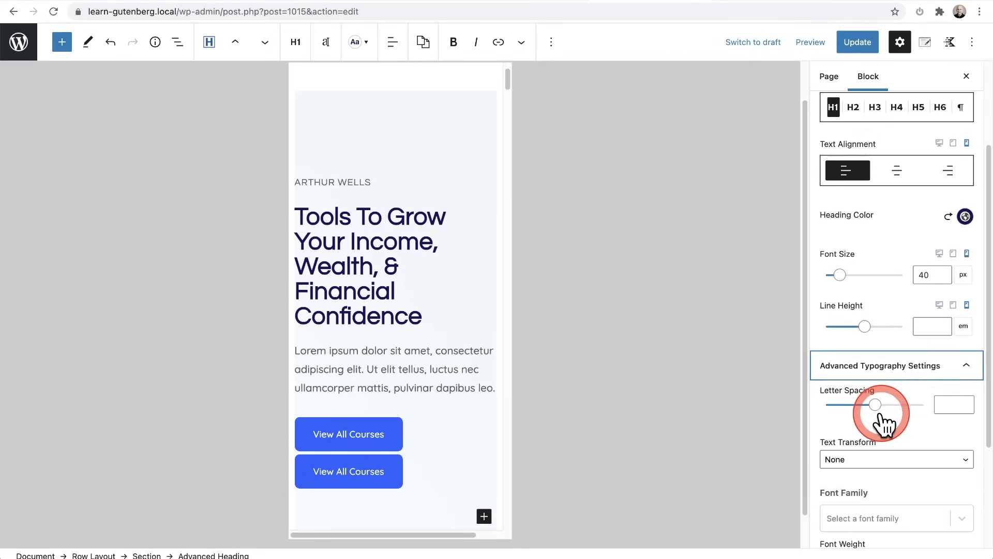
{"action": "left_click", "coordinate": [886, 443]}
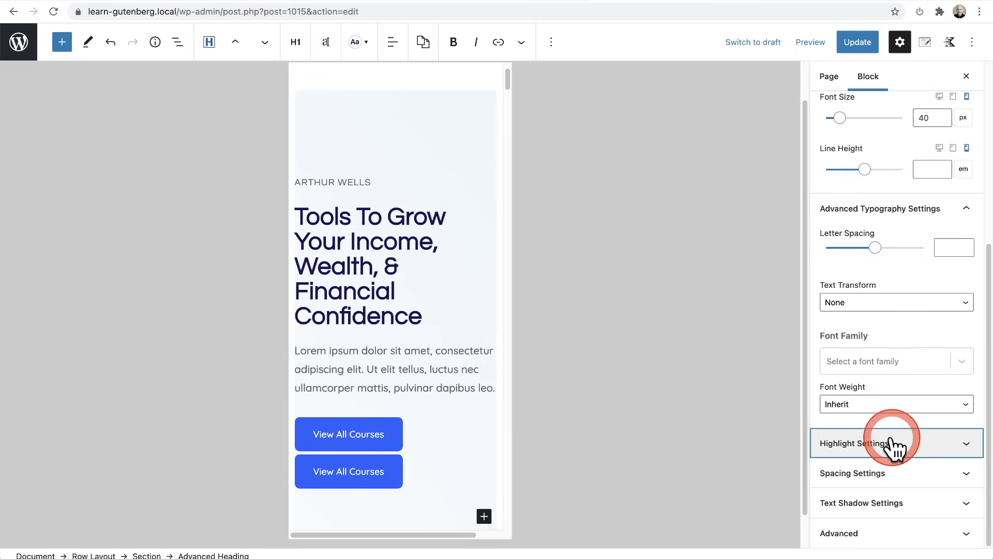
{"action": "scroll", "coordinate": [890, 437], "scroll_direction": "down", "scroll_amount": 4}
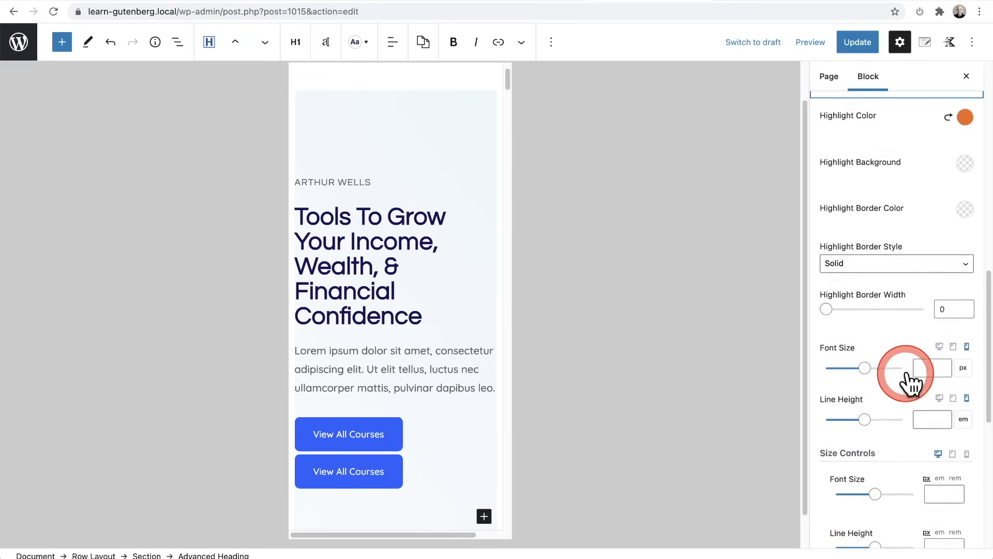
{"action": "scroll", "coordinate": [920, 424], "scroll_direction": "down", "scroll_amount": 2}
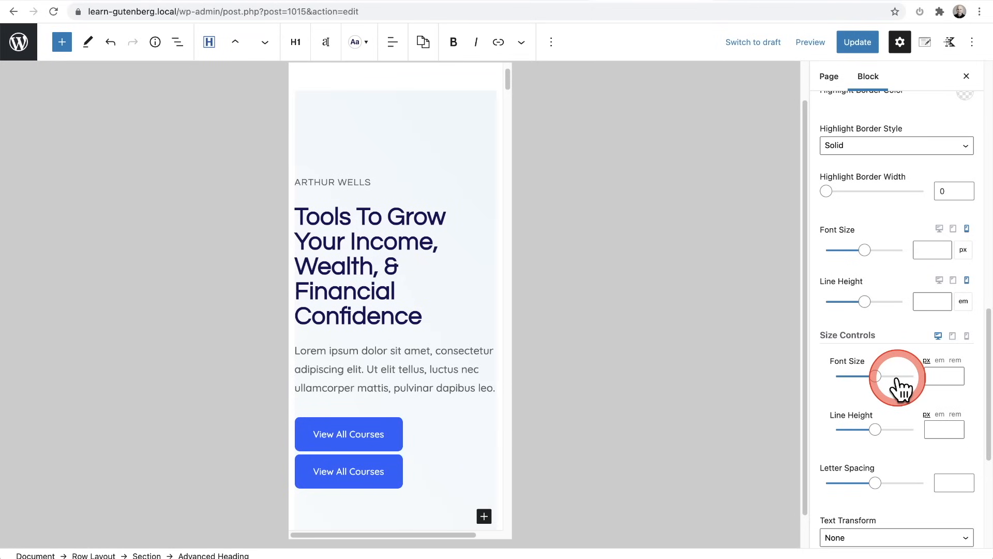
{"action": "scroll", "coordinate": [900, 388], "scroll_direction": "down", "scroll_amount": 6}
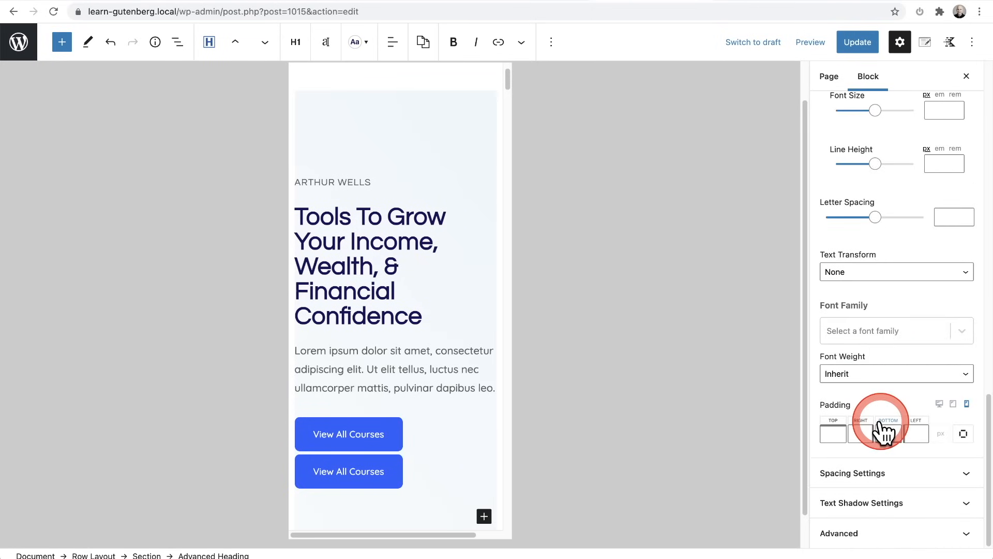
{"action": "scroll", "coordinate": [892, 405], "scroll_direction": "up", "scroll_amount": 10}
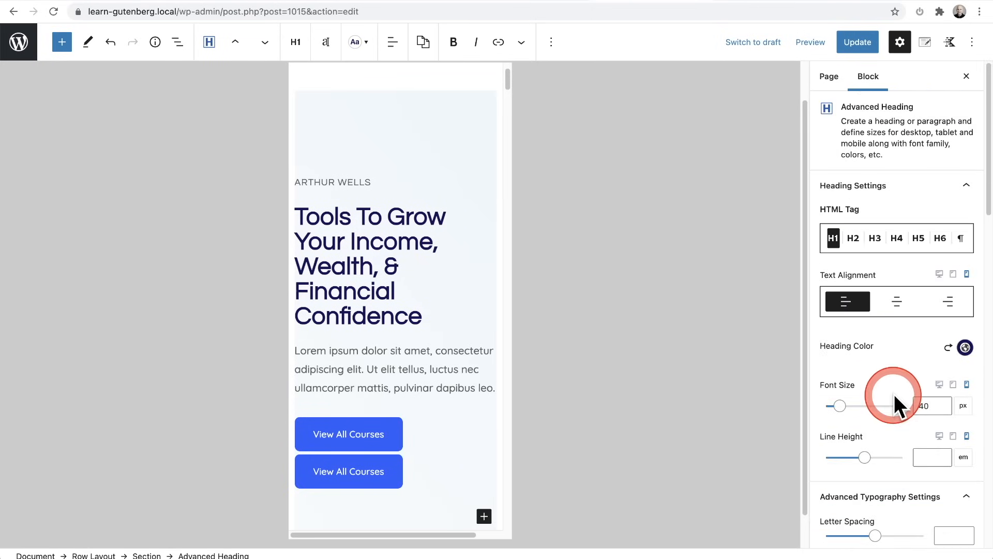